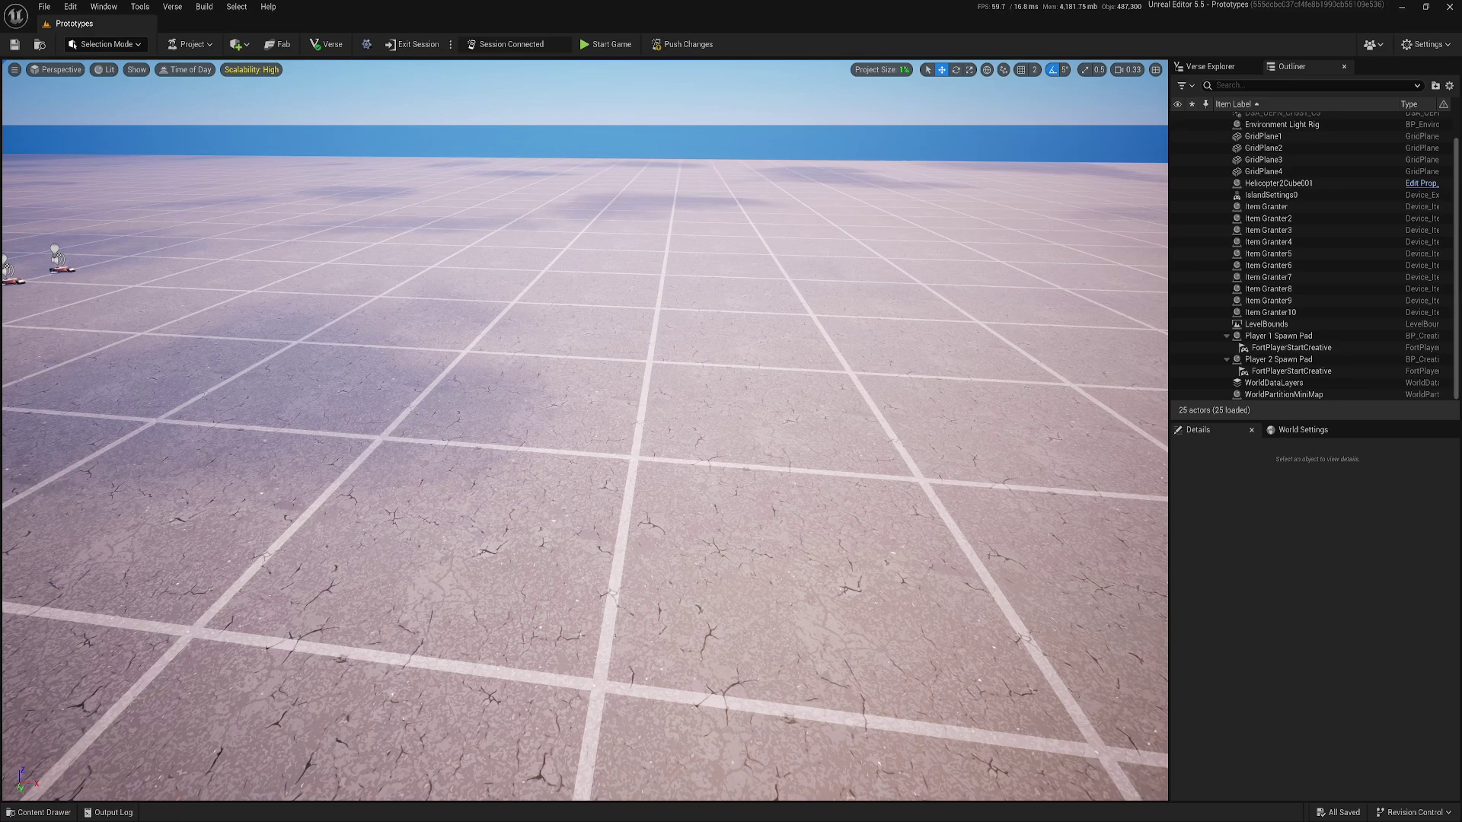
Step: Browse the Fortnite prefab folders from Castle through Cyber City for a building prefab to use
right_click_drag(510, 408, 487, 457)
key("ctrl+space")
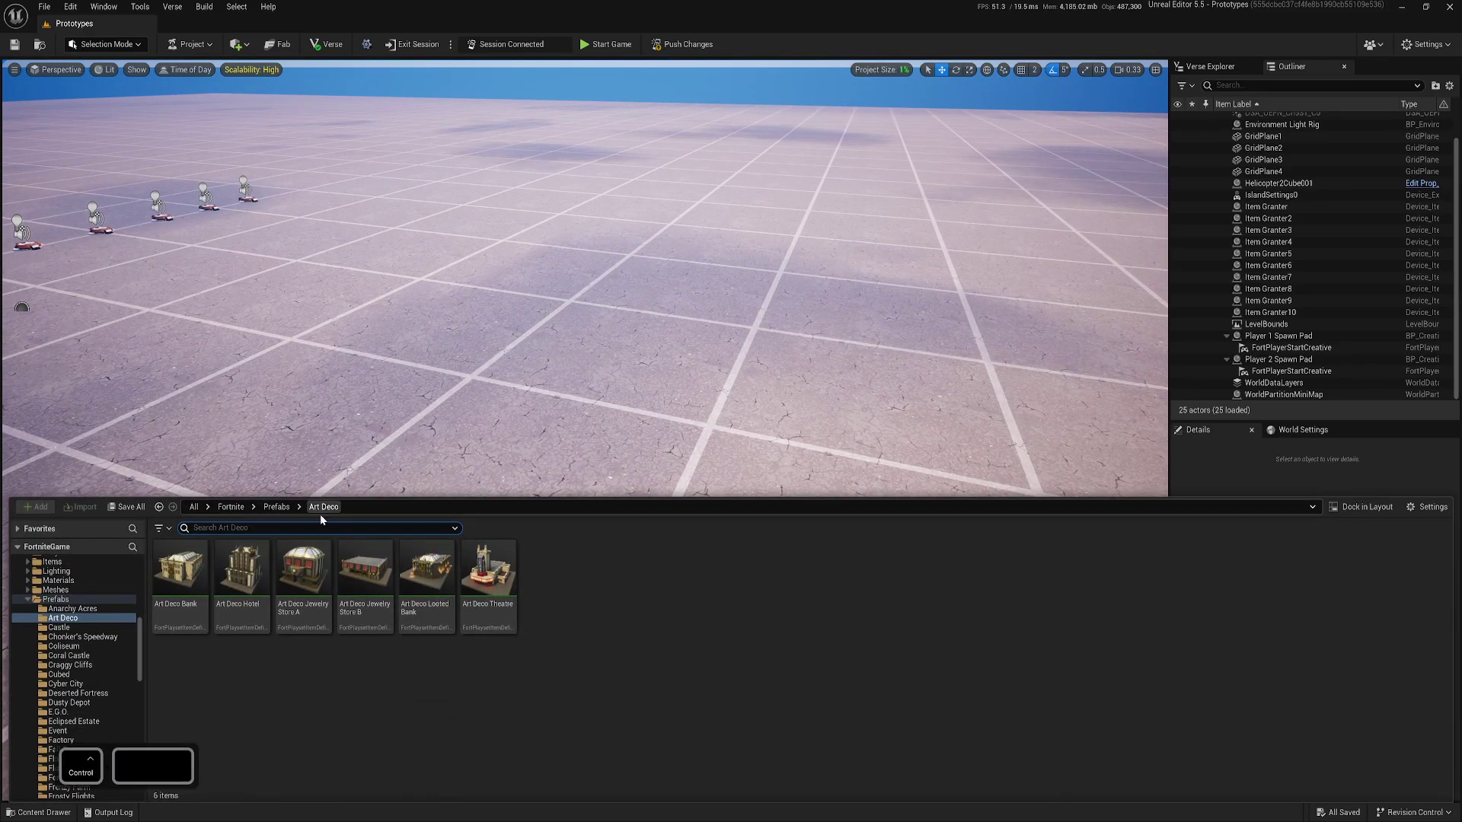
left_click(77, 646)
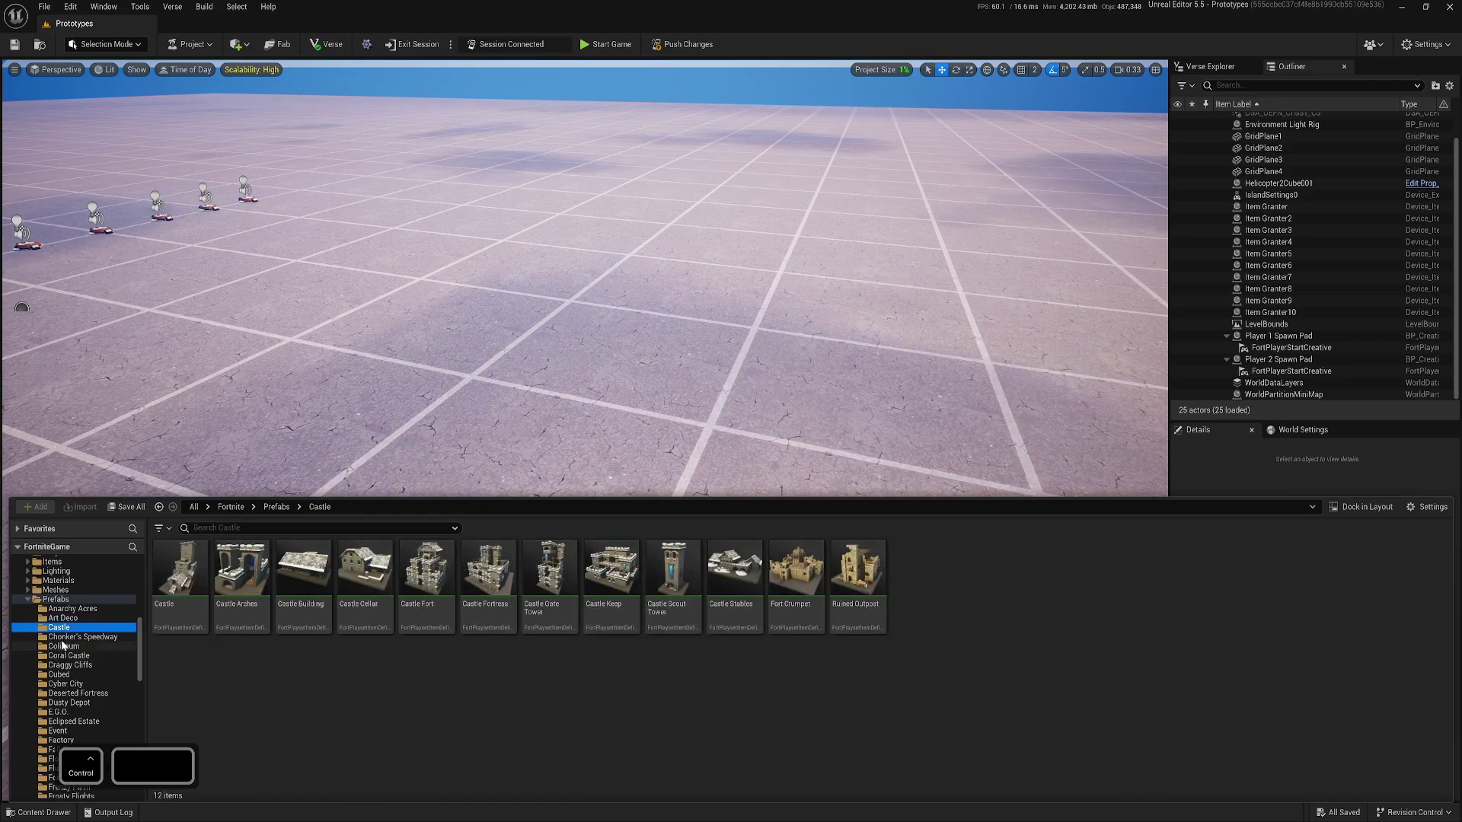
left_click(67, 638)
left_click(63, 647)
left_click(64, 656)
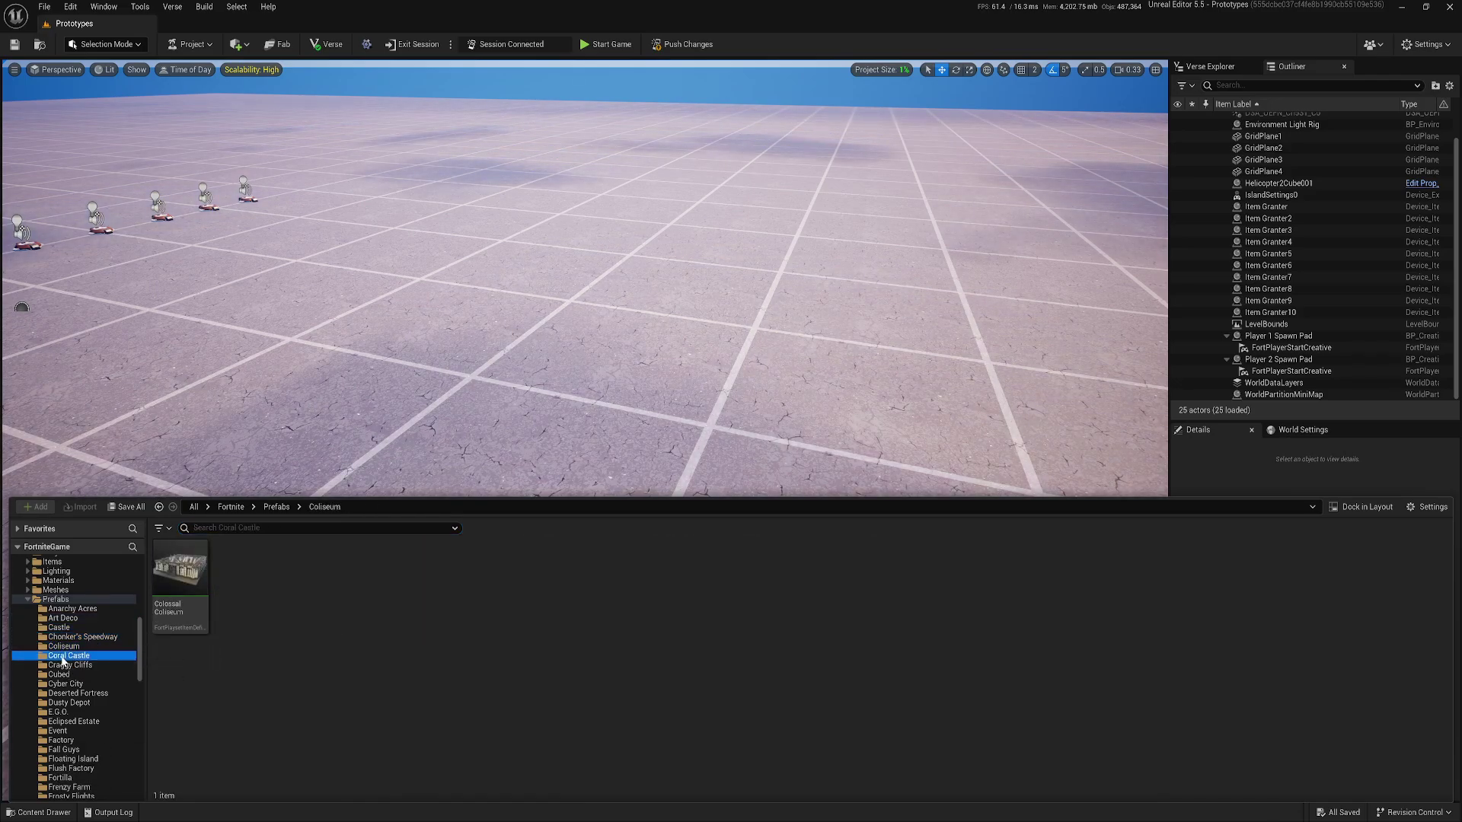
left_click(62, 667)
left_click(63, 675)
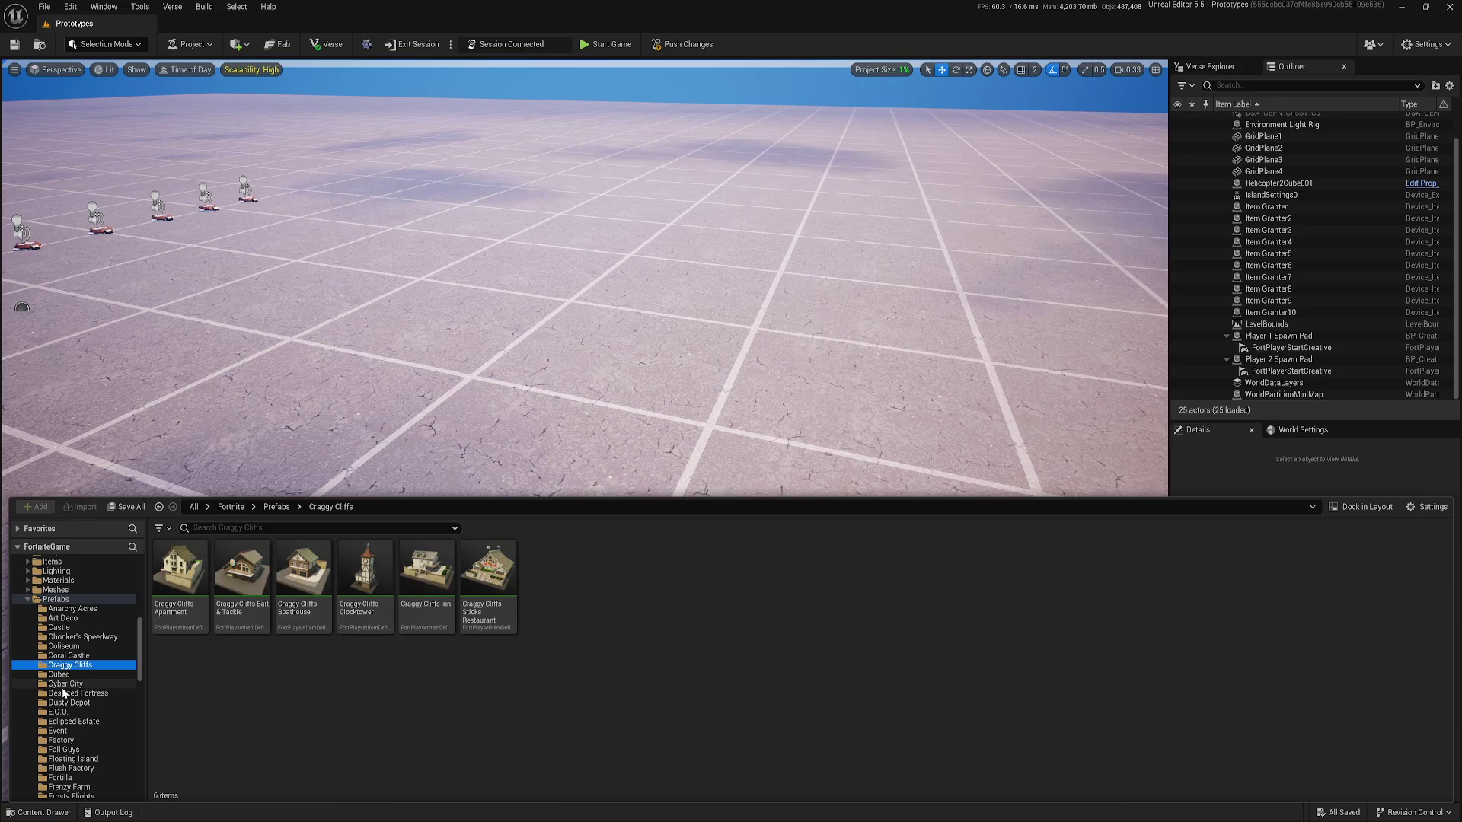
left_click(64, 684)
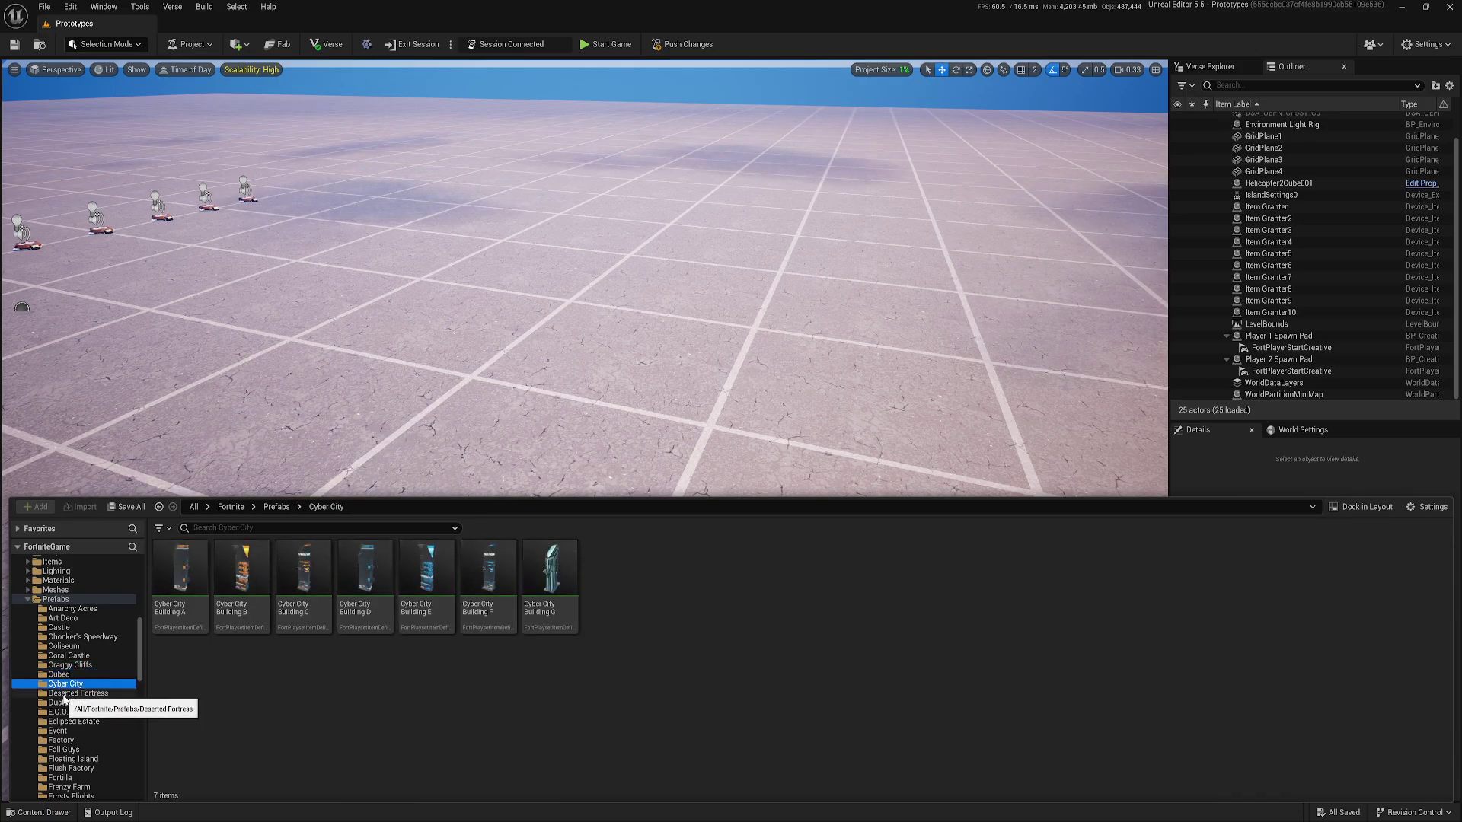
Step: Place the Deserted Fortress prefab on the empty grid floor of the level
left_click(64, 694)
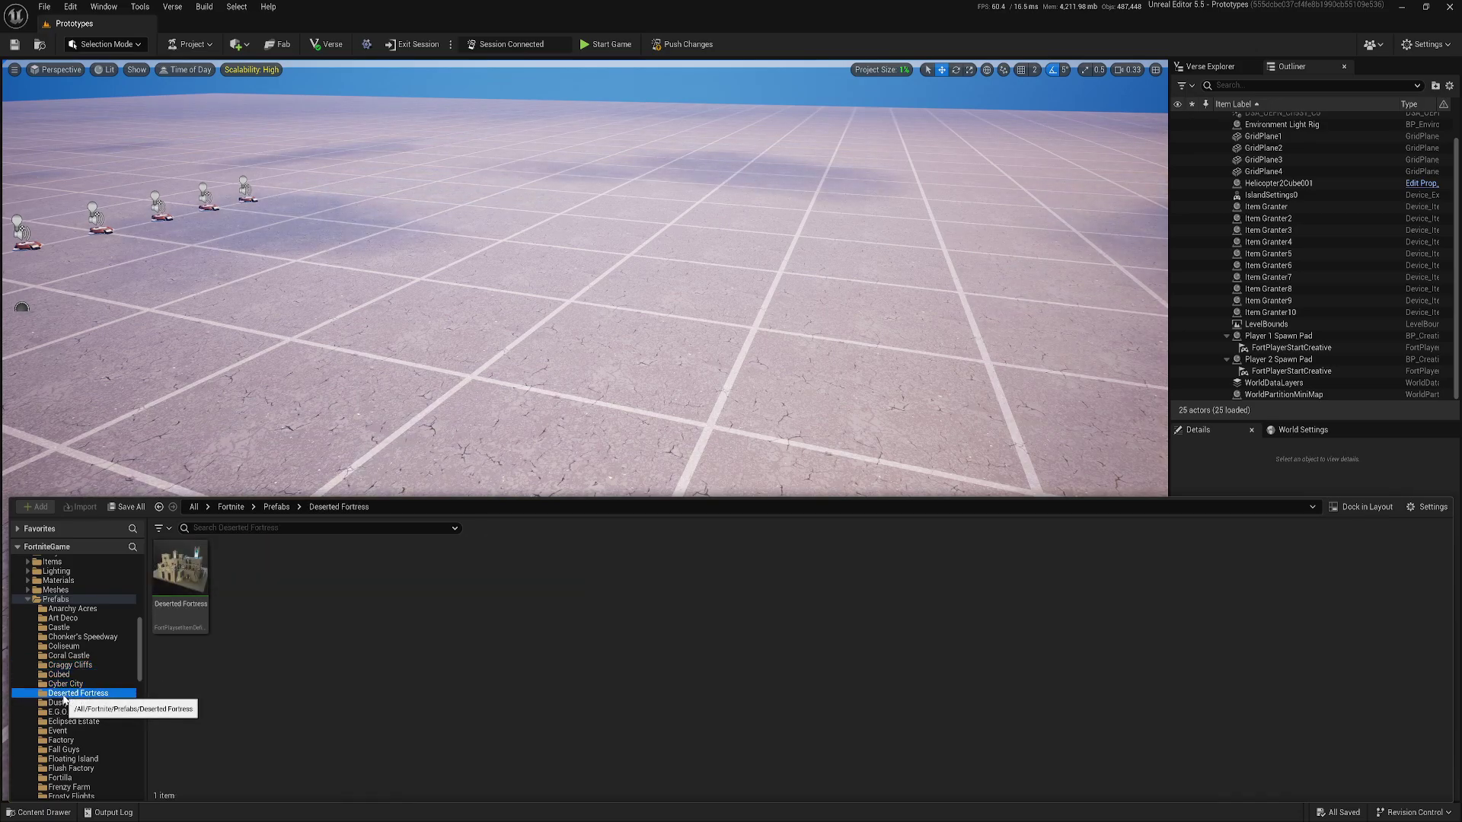
left_click(180, 579)
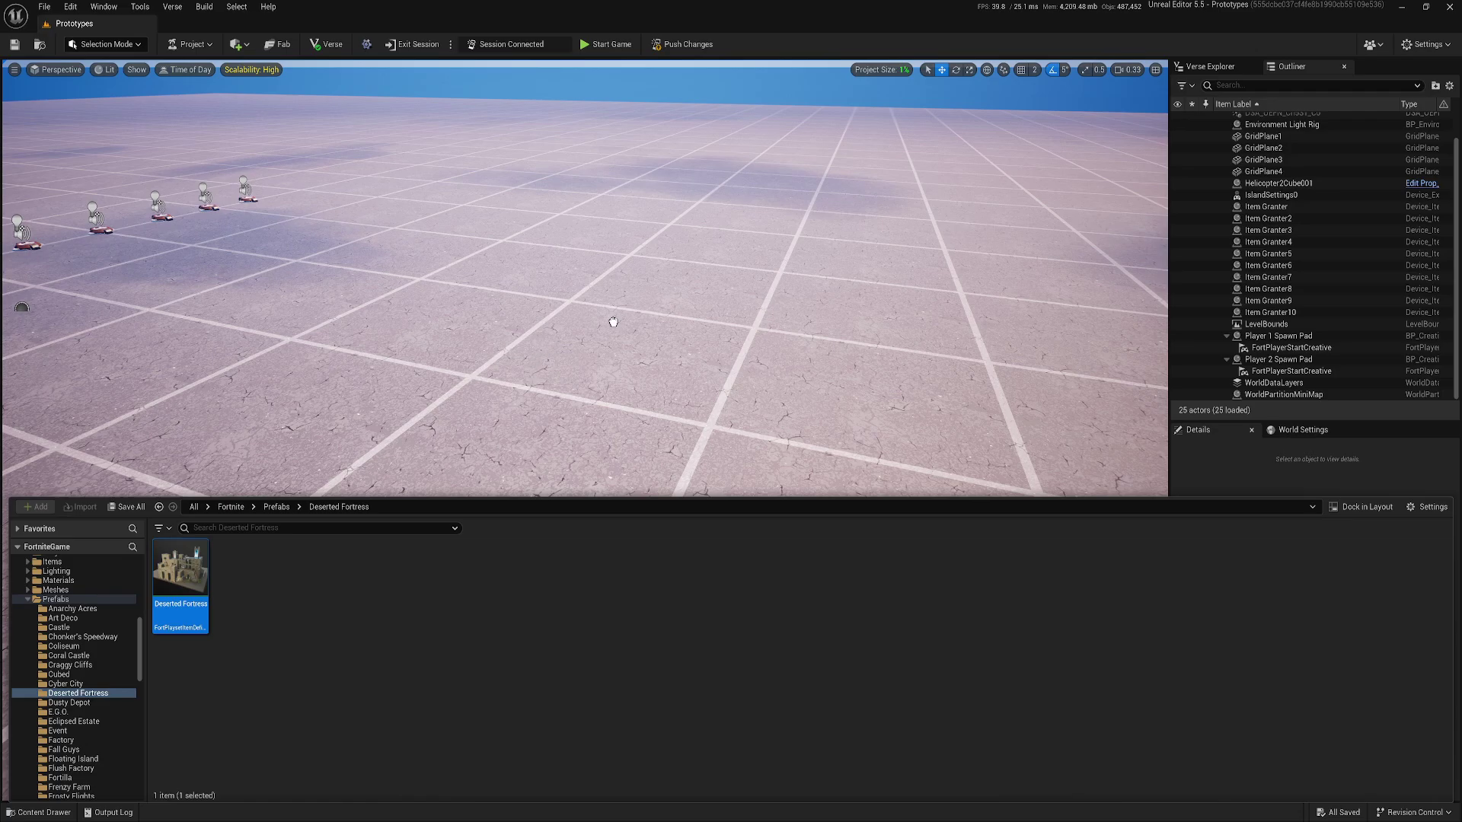
left_click_drag(658, 316, 658, 316)
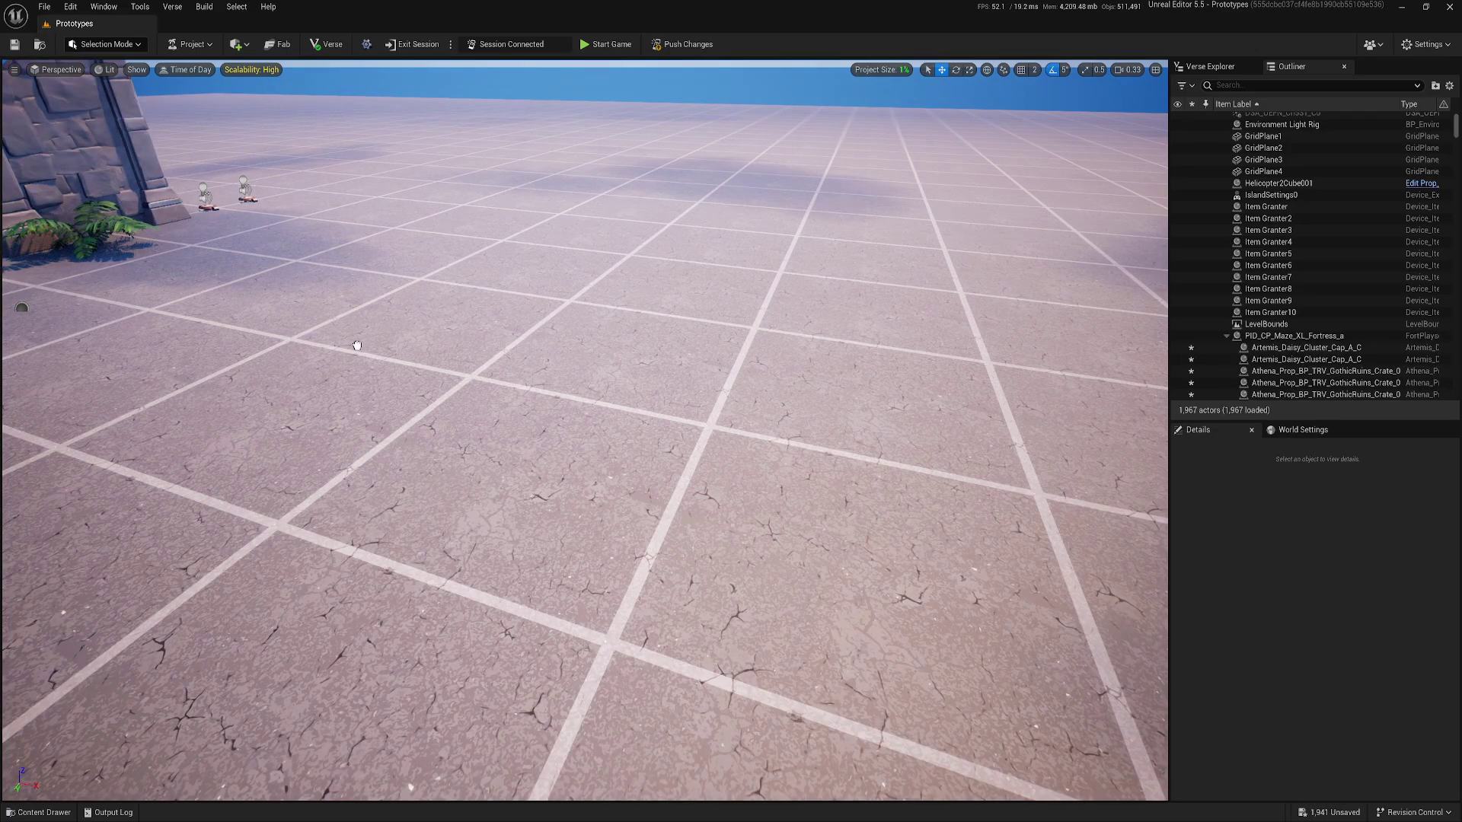
Step: Move the Deserted Fortress along the X axis to a location of about X 8388
right_click_drag(423, 362, 305, 323)
key("s")
key("a")
key("e")
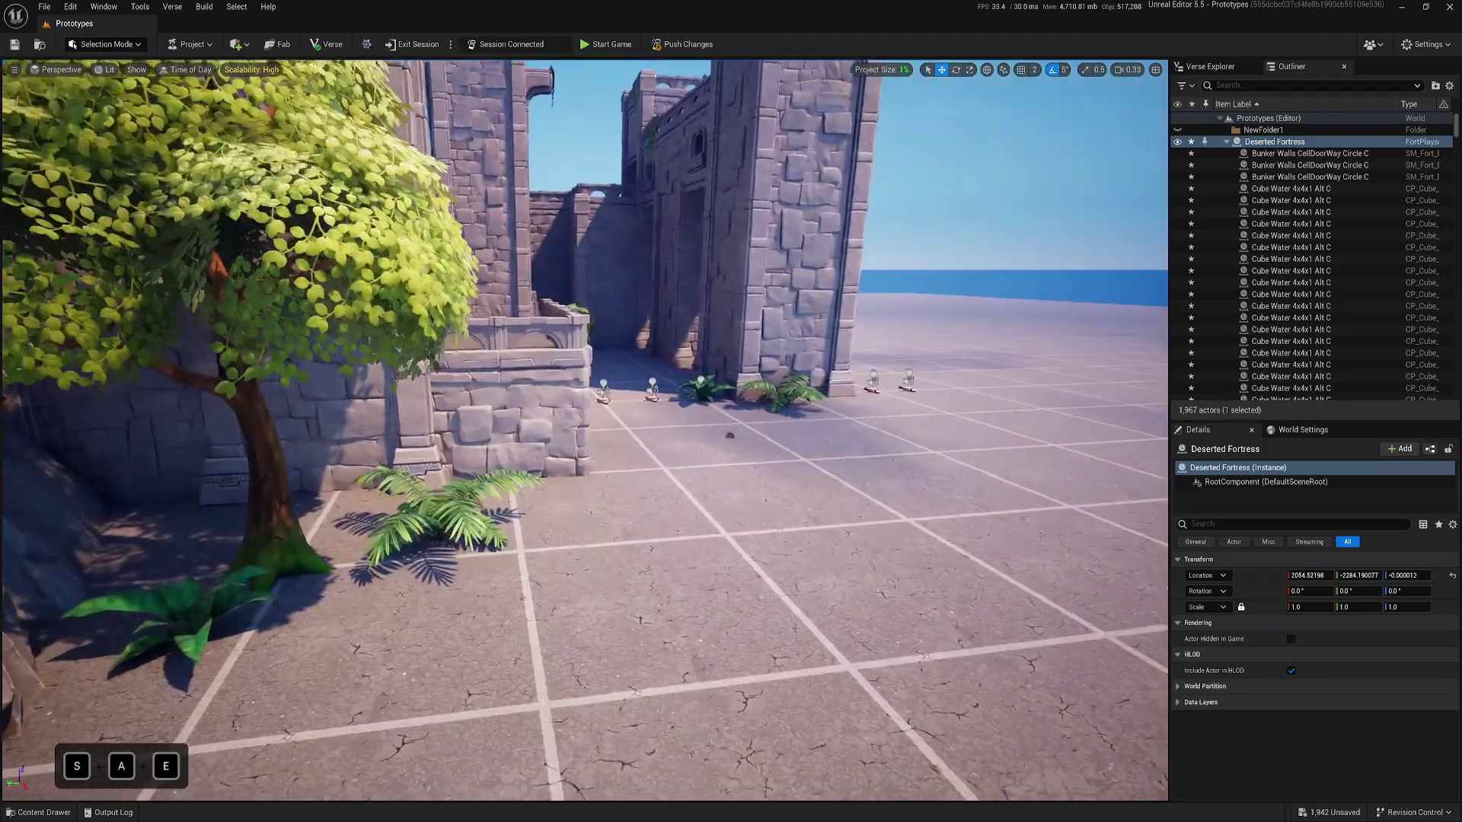
scroll(491, 387, "up", 4)
key("d")
mouse_move(491, 388)
right_mouse_down()
mouse_move(507, 408)
mouse_move(563, 419)
mouse_move(492, 388)
right_mouse_up()
key("w")
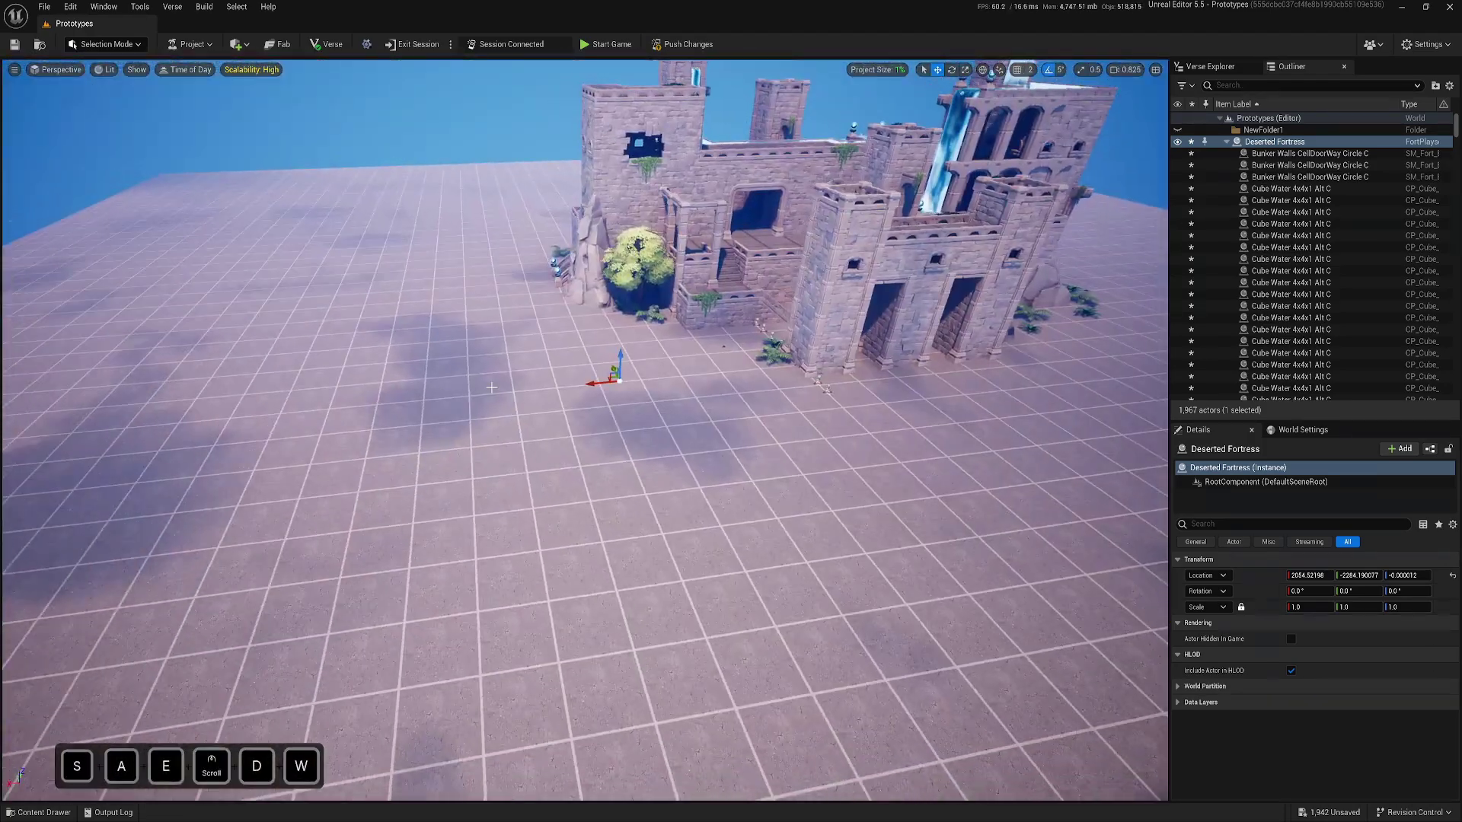
left_click_drag(600, 383, 17, 438)
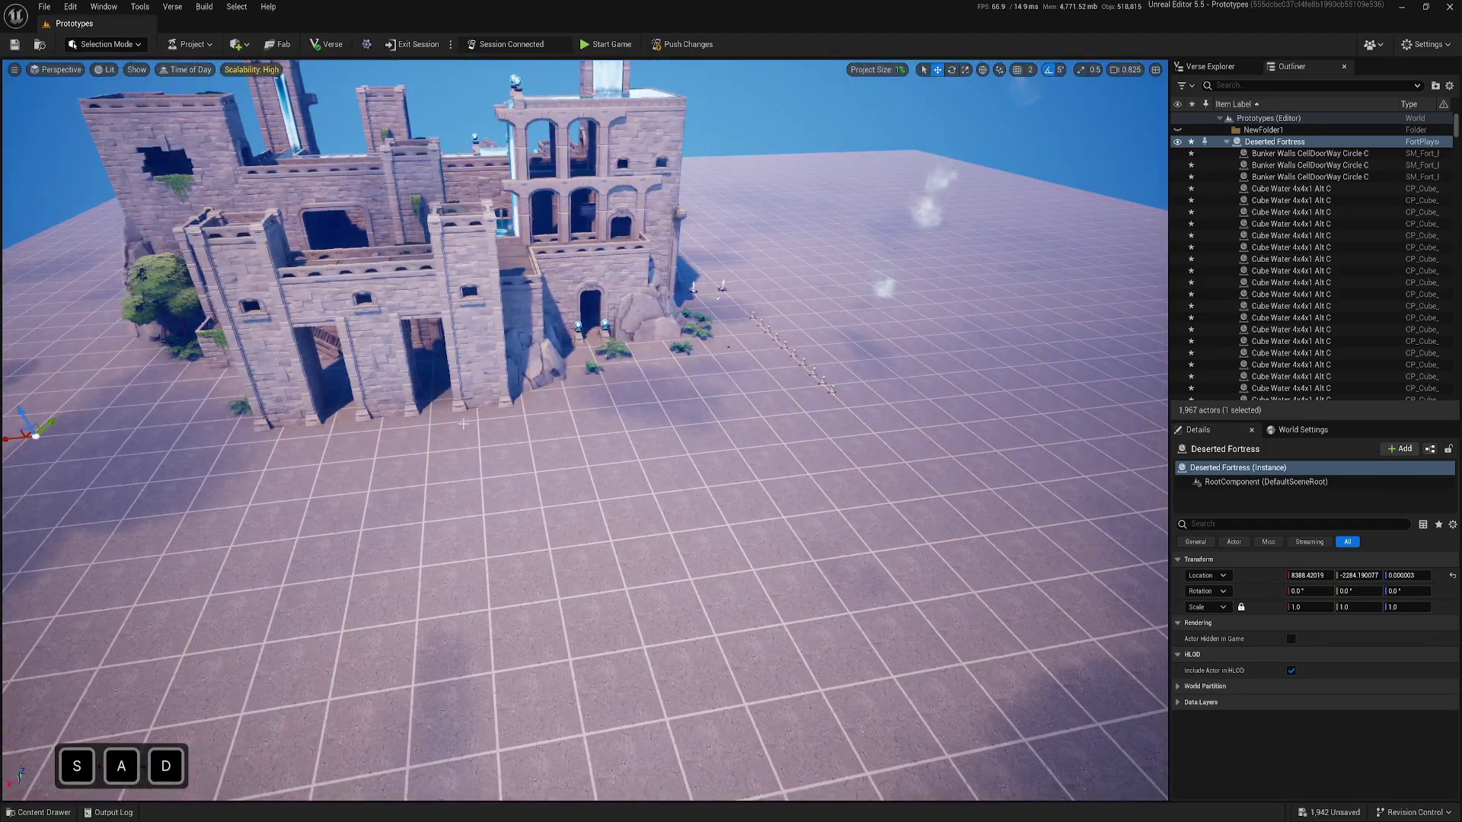
Step: Shift the Deserted Fortress farther along the X axis to about X 10283
key("a")
key("w")
mouse_move(463, 423)
right_mouse_down()
mouse_move(373, 419)
mouse_move(396, 407)
mouse_move(463, 423)
right_mouse_up()
key("e")
key("s")
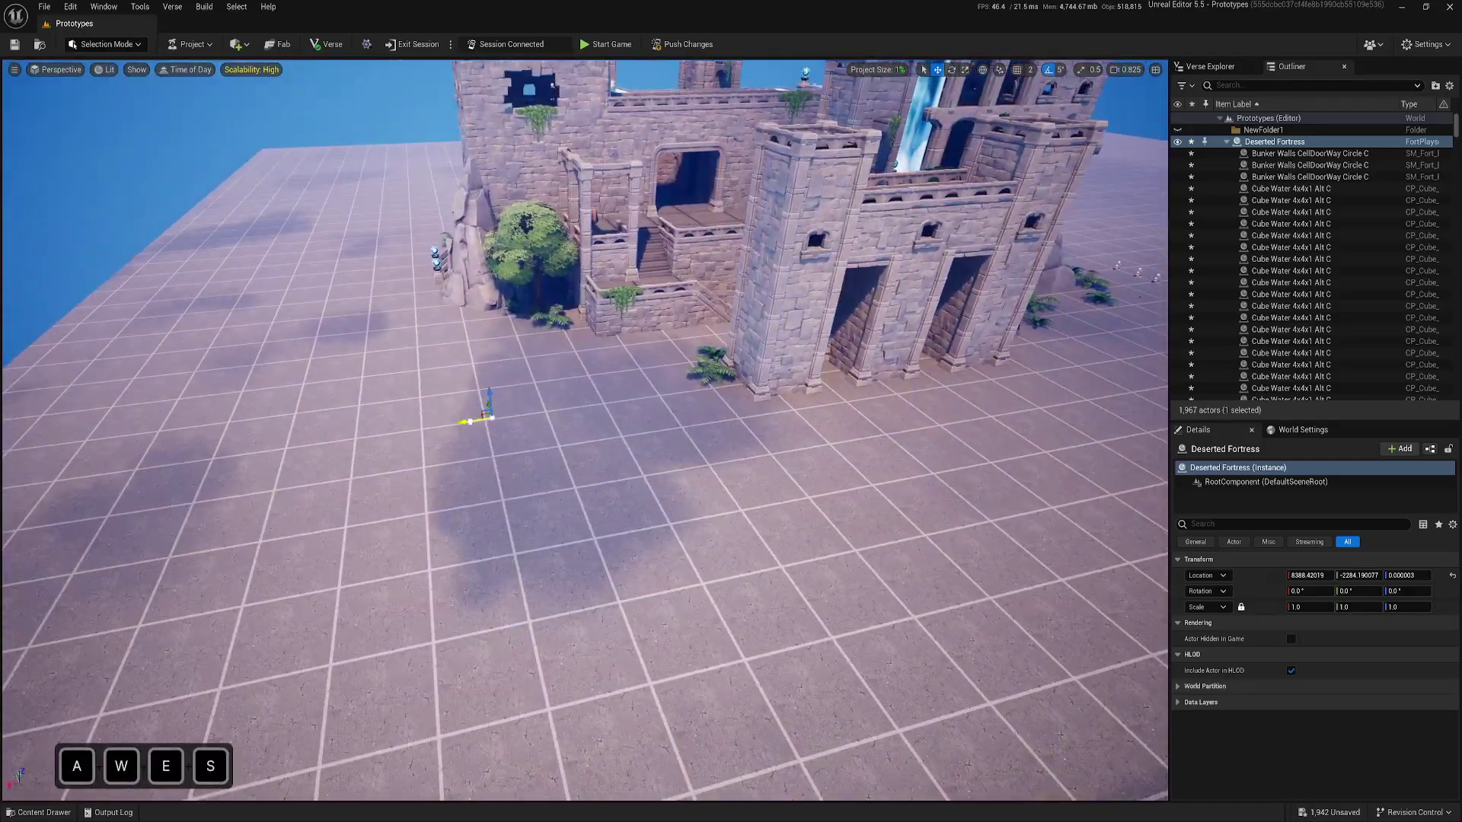
left_click_drag(463, 422, 219, 451)
Step: Examine the fortress's front corner tower, gateway and outer walls up close and from a distance
key("a")
key("w")
right_click_drag(218, 451, 241, 364)
key("s")
key("d")
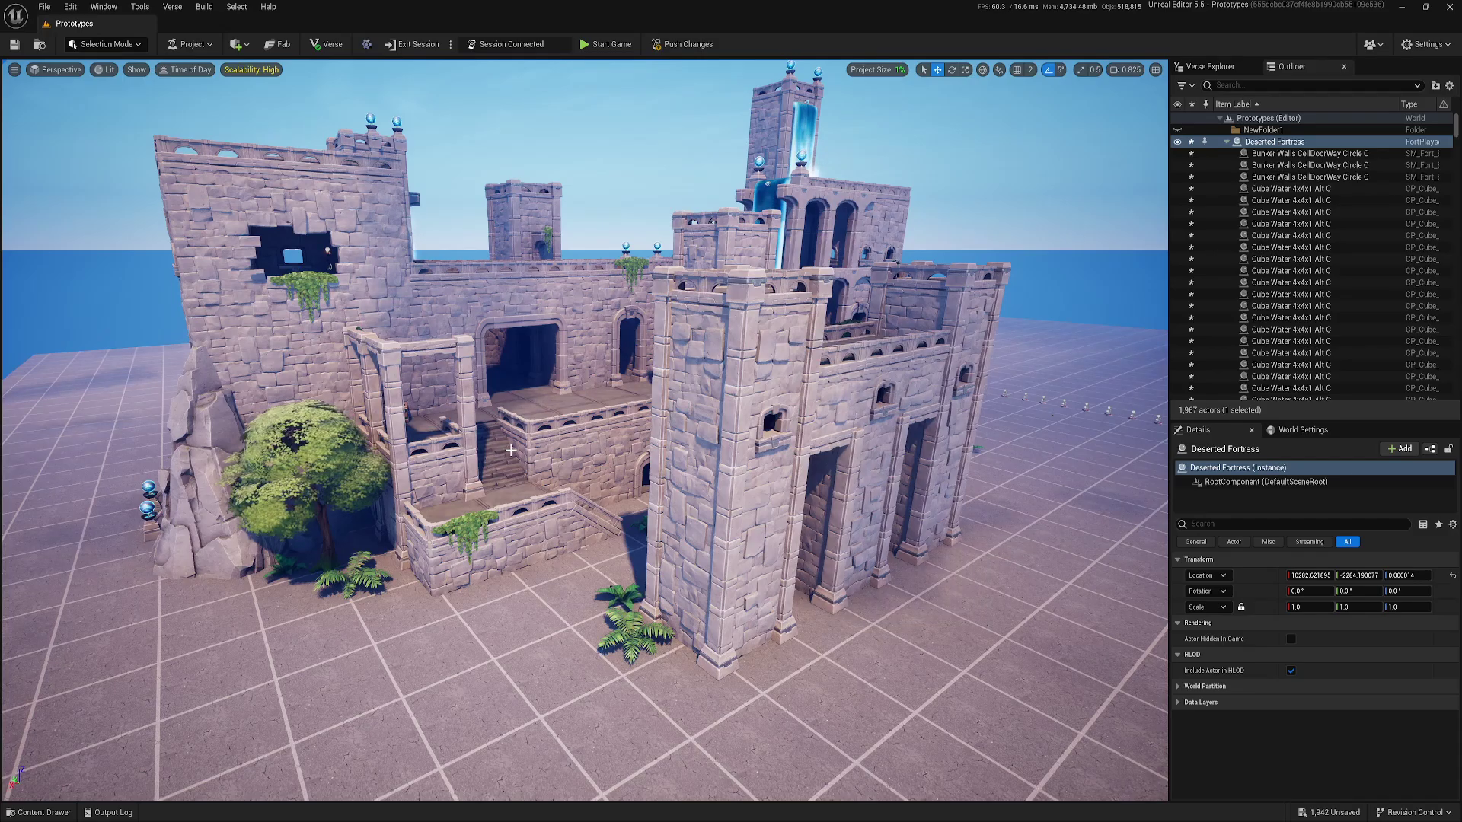
key("w")
right_click_drag(541, 459, 457, 465)
key("d")
key("a")
key("w")
key("d")
key("e")
key("q")
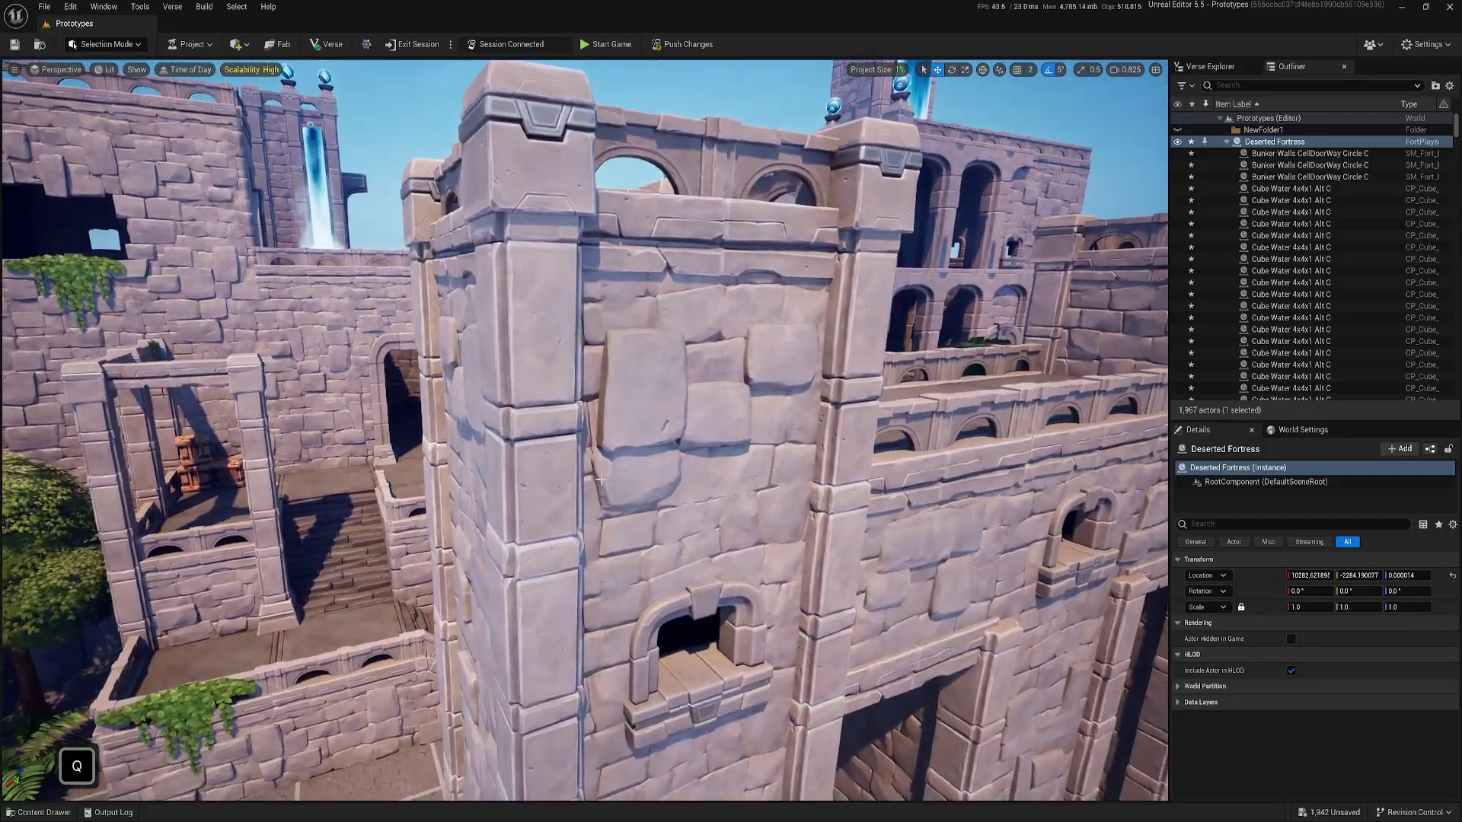
key("w")
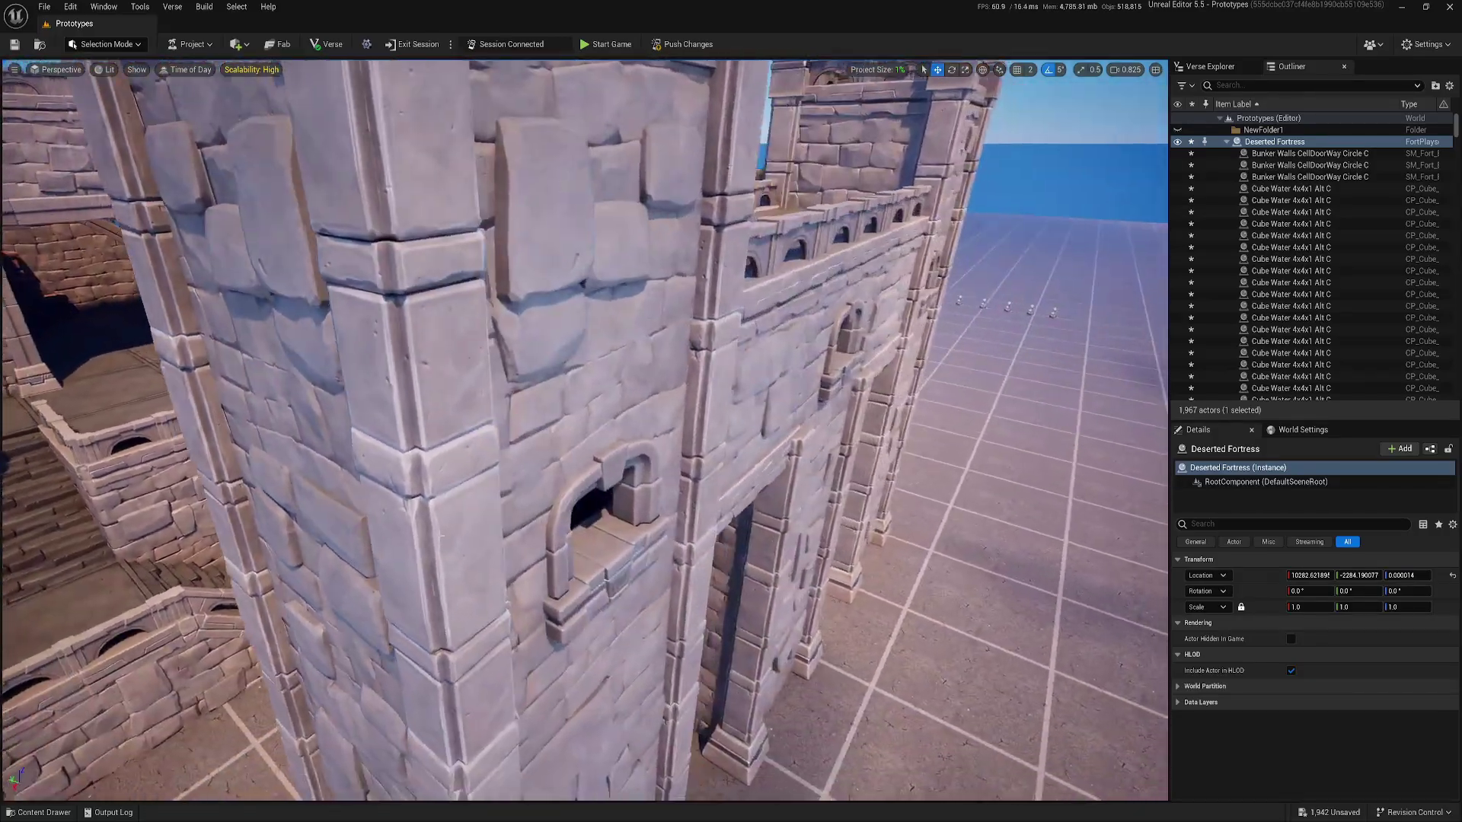
key("a")
key("q")
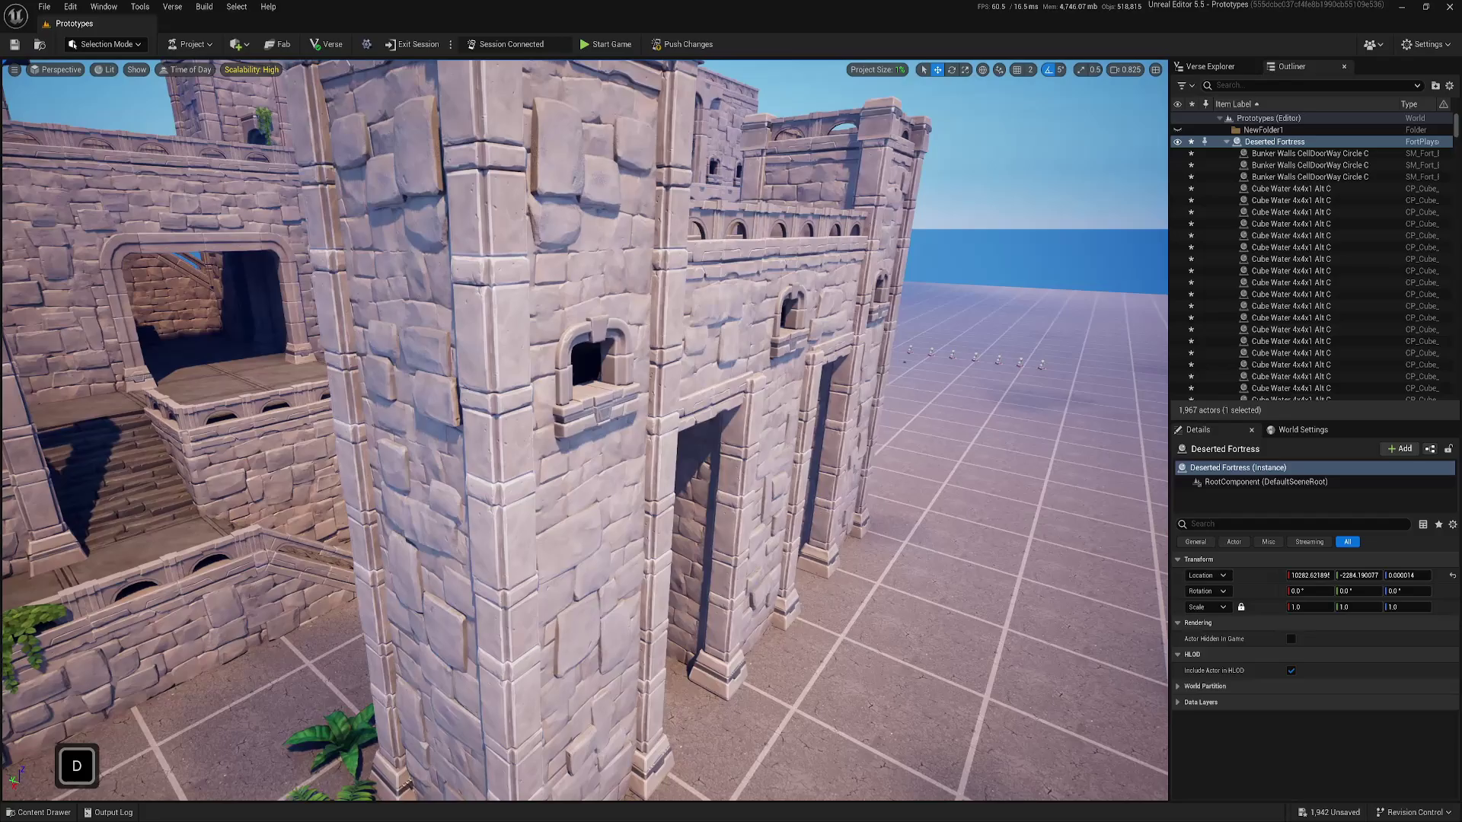
key("e")
key("a")
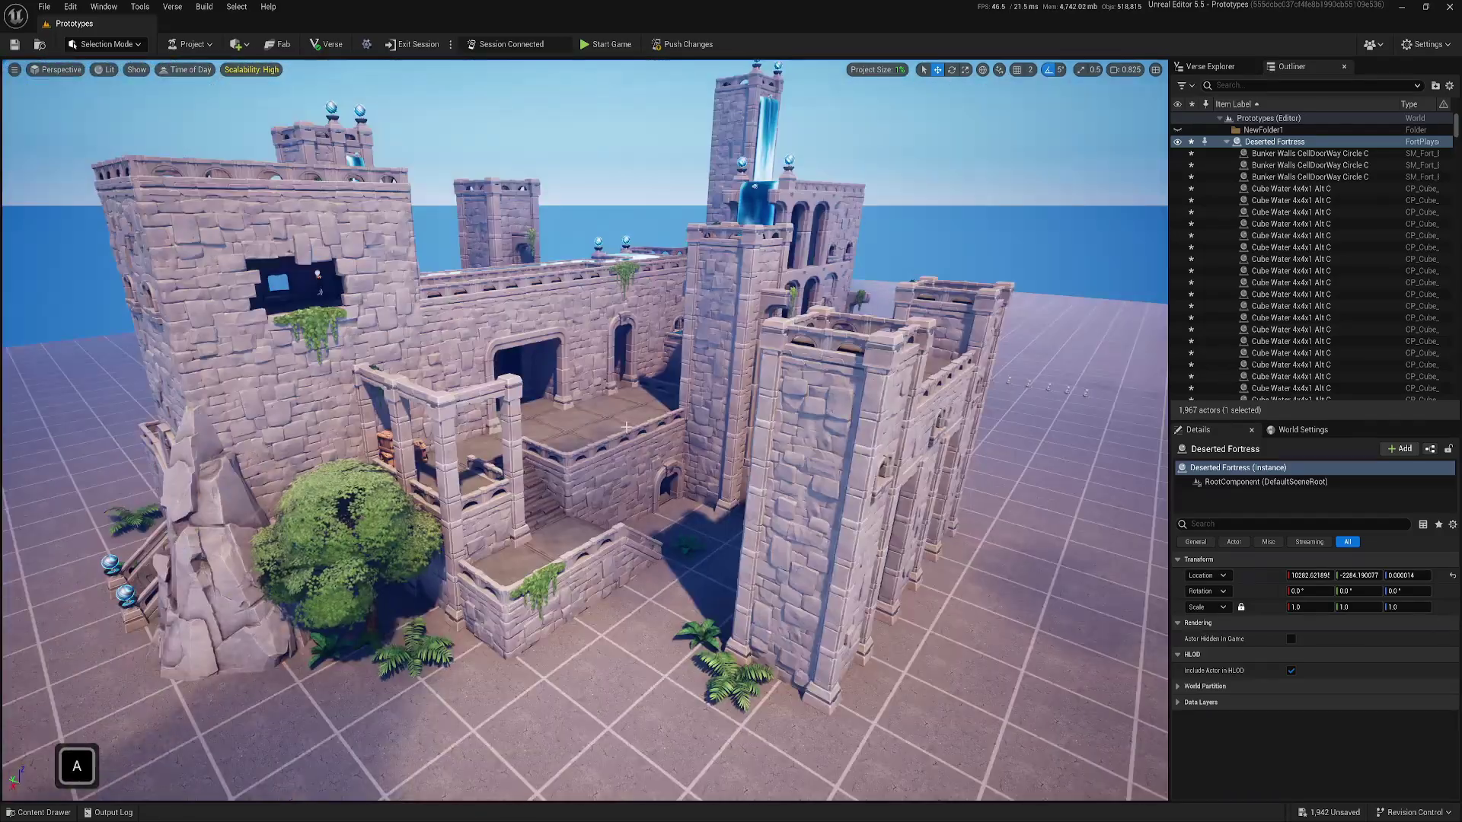
key("w")
key("s")
key("e")
key("d")
key("w")
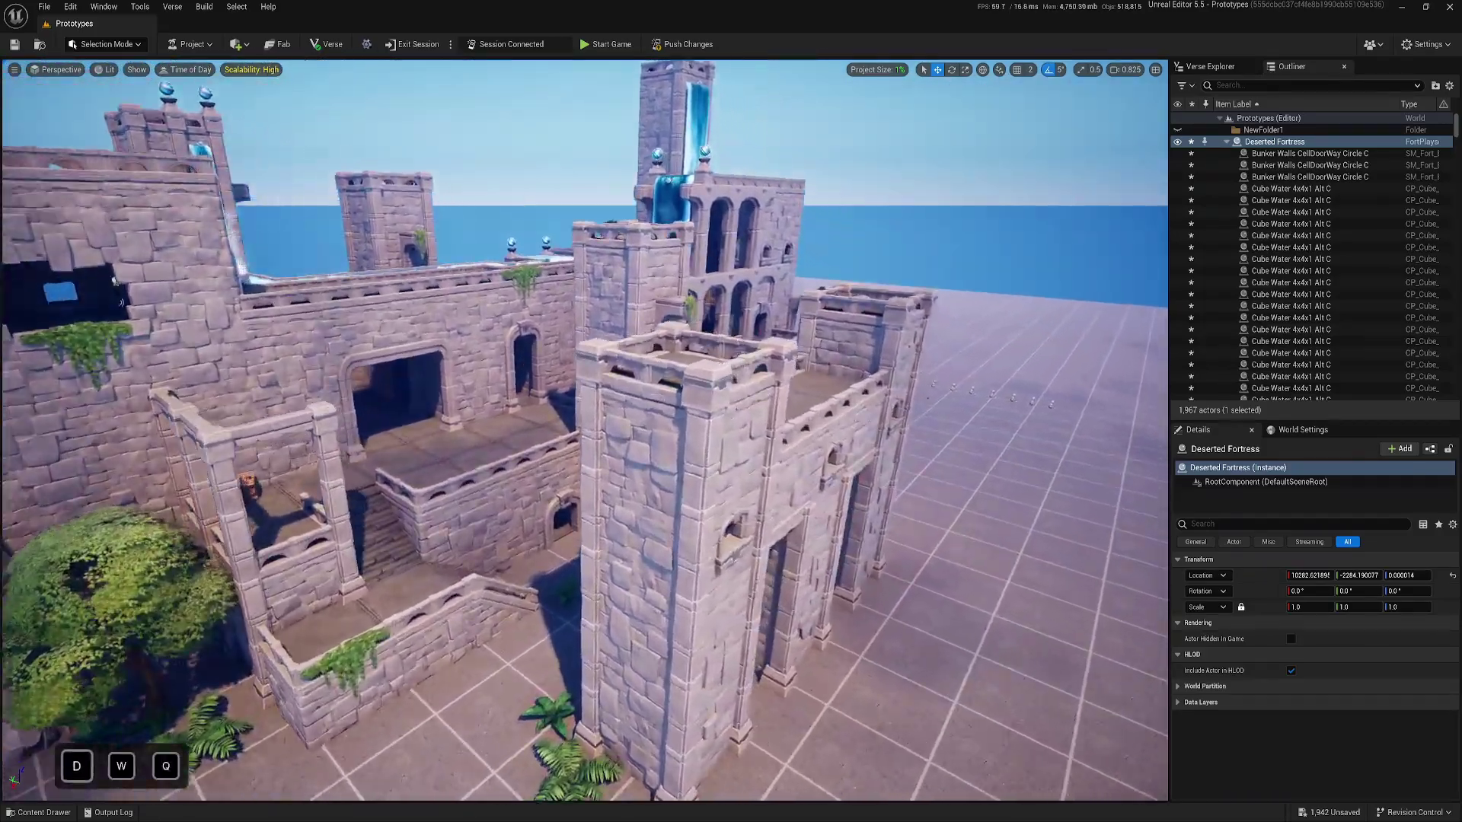
key("a")
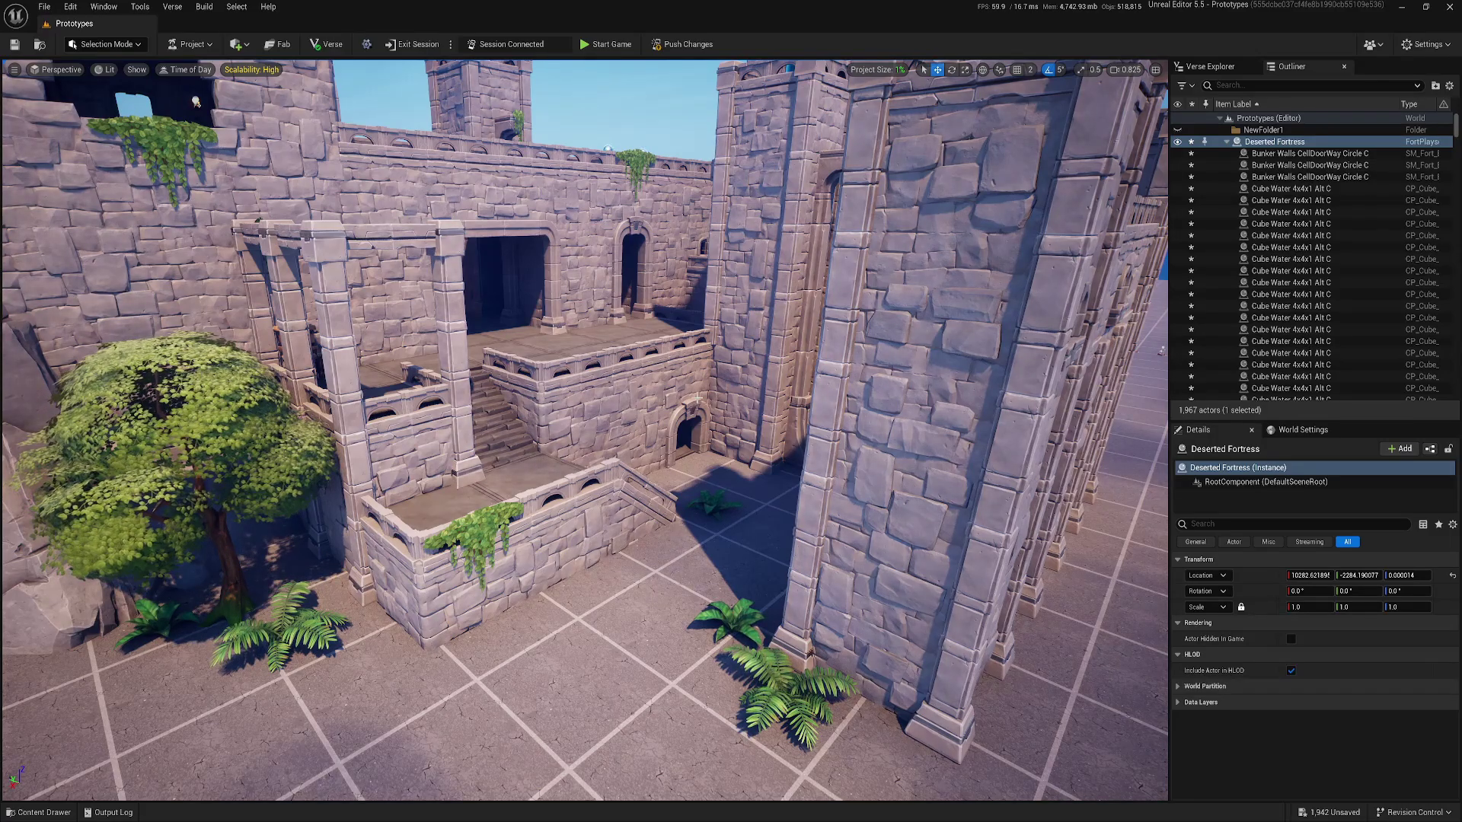
right_click_drag(625, 427, 663, 435)
key("s")
key("e")
key("a")
key("w")
key("q")
key("s")
key("w")
key("a")
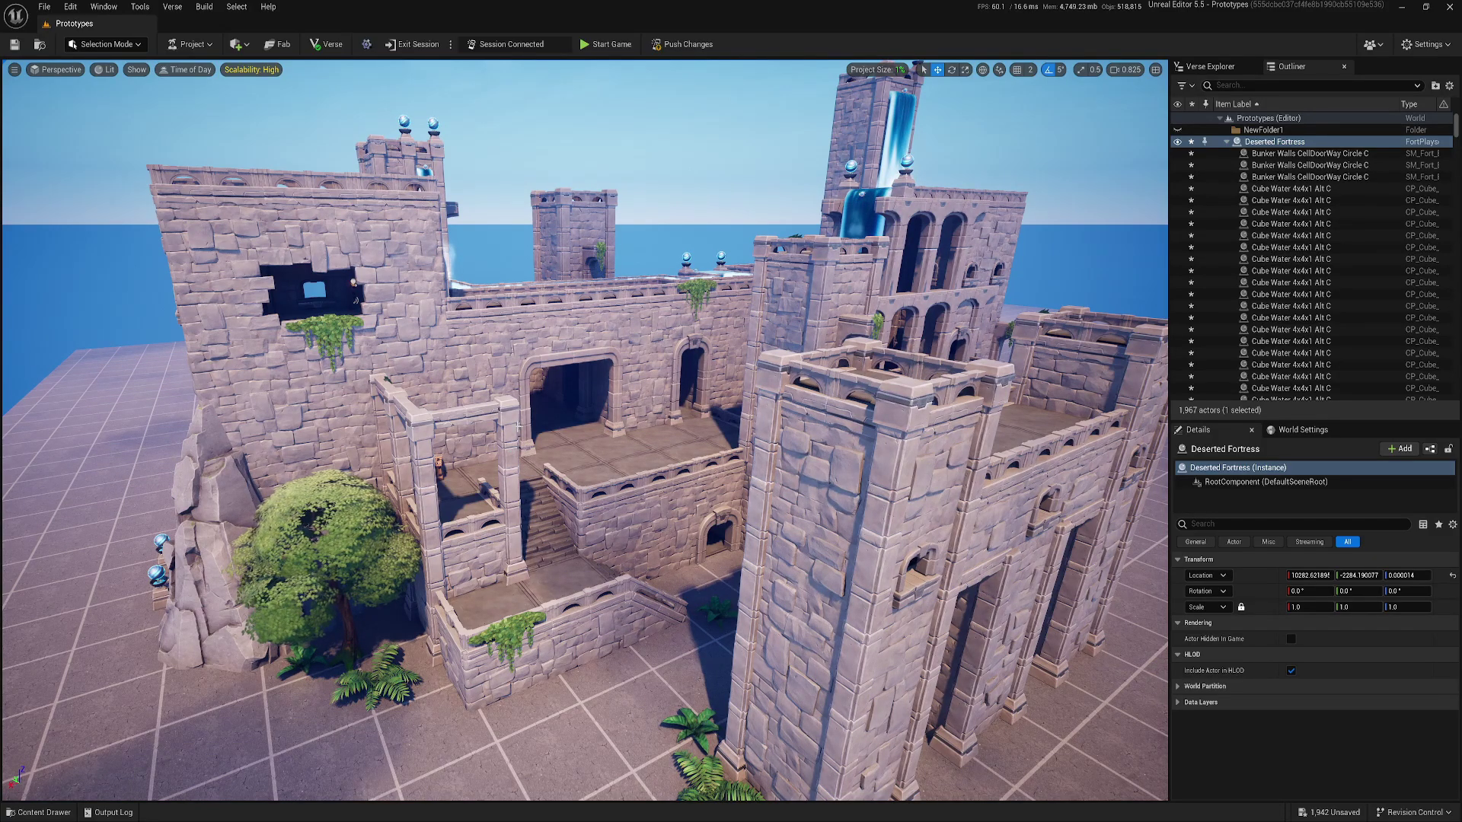
key("d")
key("w")
mouse_move(691, 482)
right_mouse_down()
mouse_move(784, 483)
mouse_move(691, 481)
right_mouse_up()
key("s")
key("d")
key("a")
key("w")
key("e")
key("s")
key("e")
key("d")
key("a")
key("e")
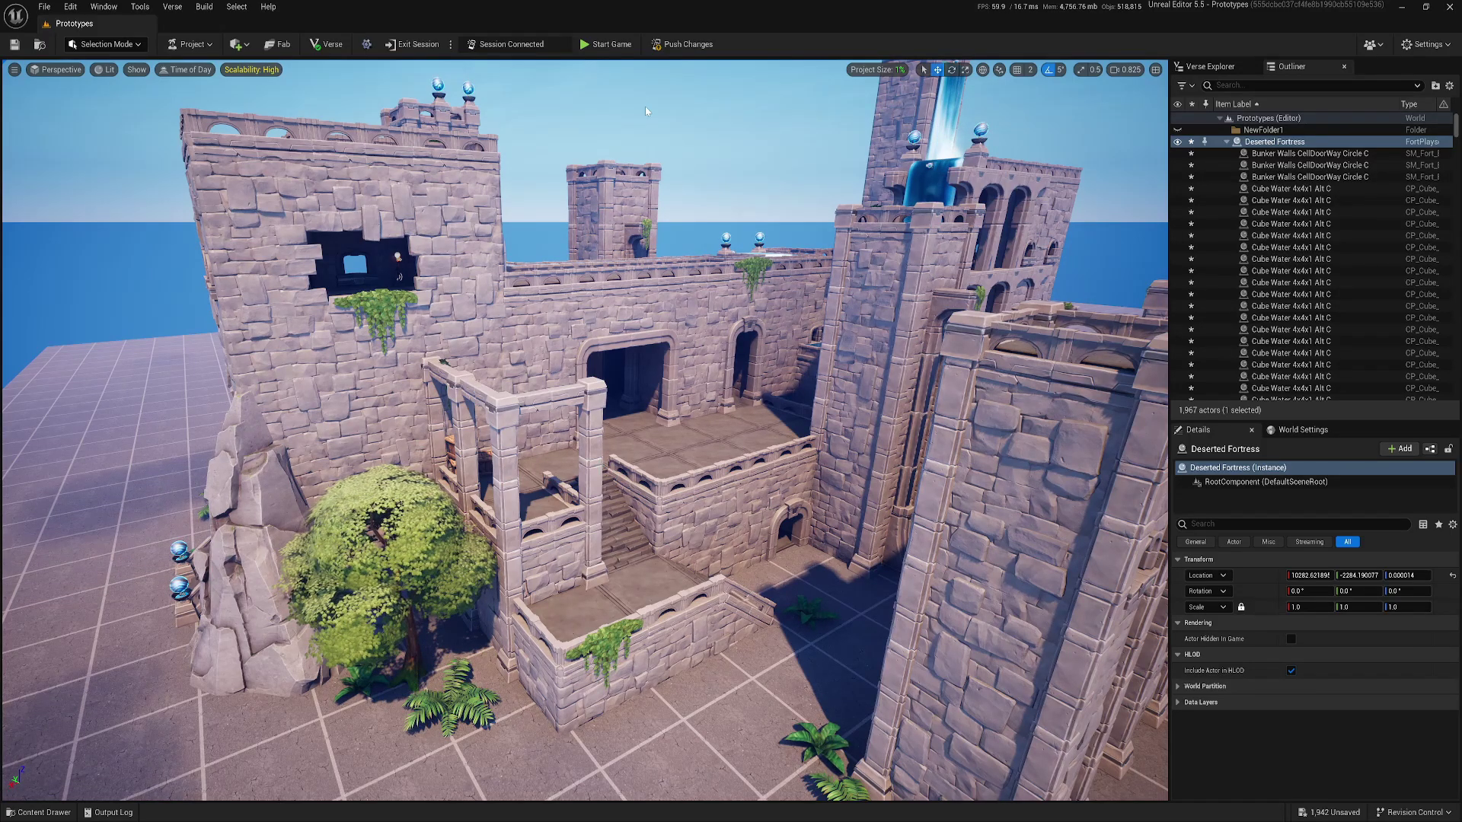
Step: Inspect the wall between the two terrace doorways by selecting its Maze Wall Corner 01 C and Maze Wall Cluster 03 C pieces
key("w")
key("s")
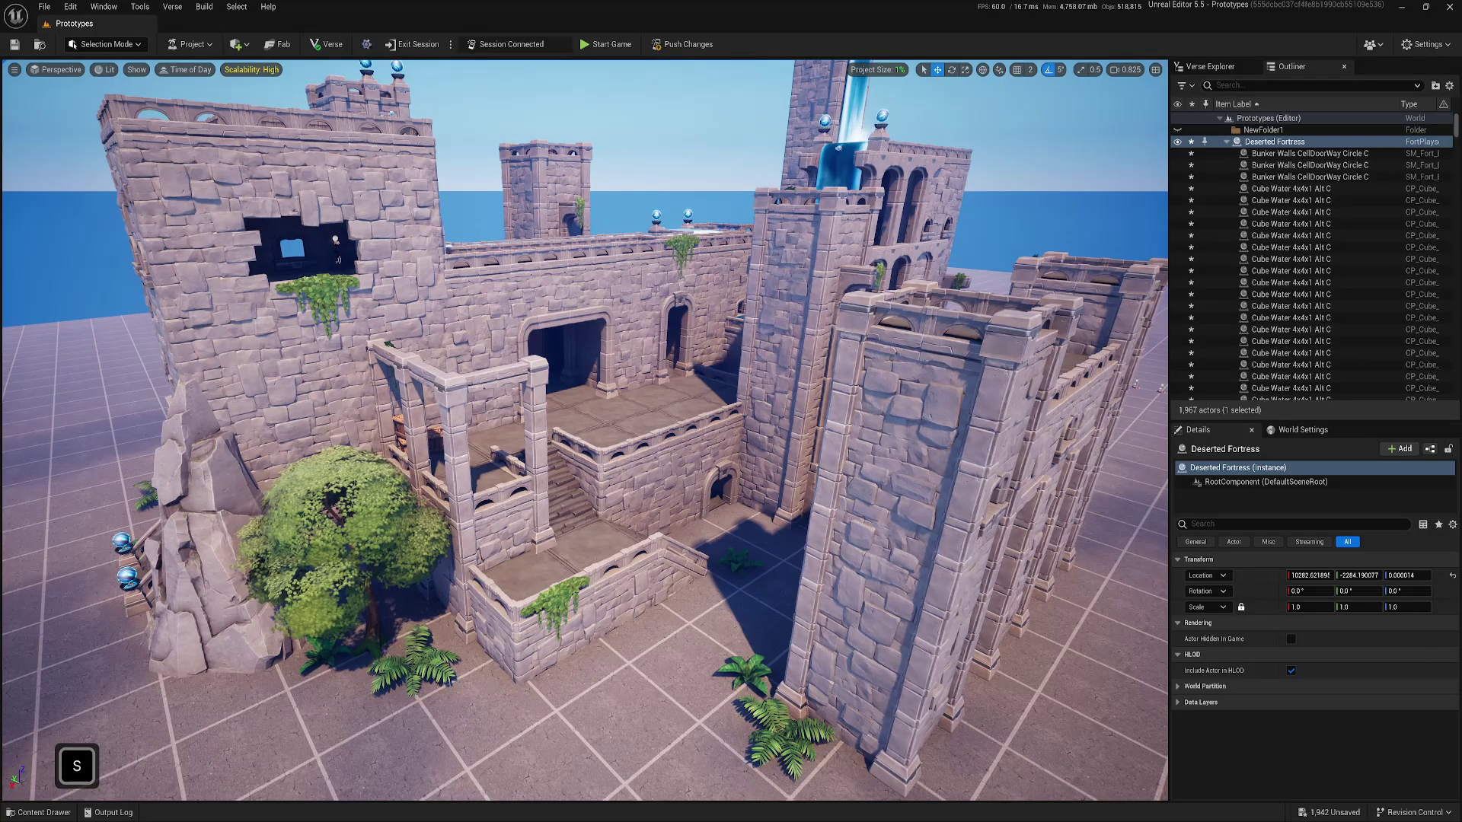
key("w")
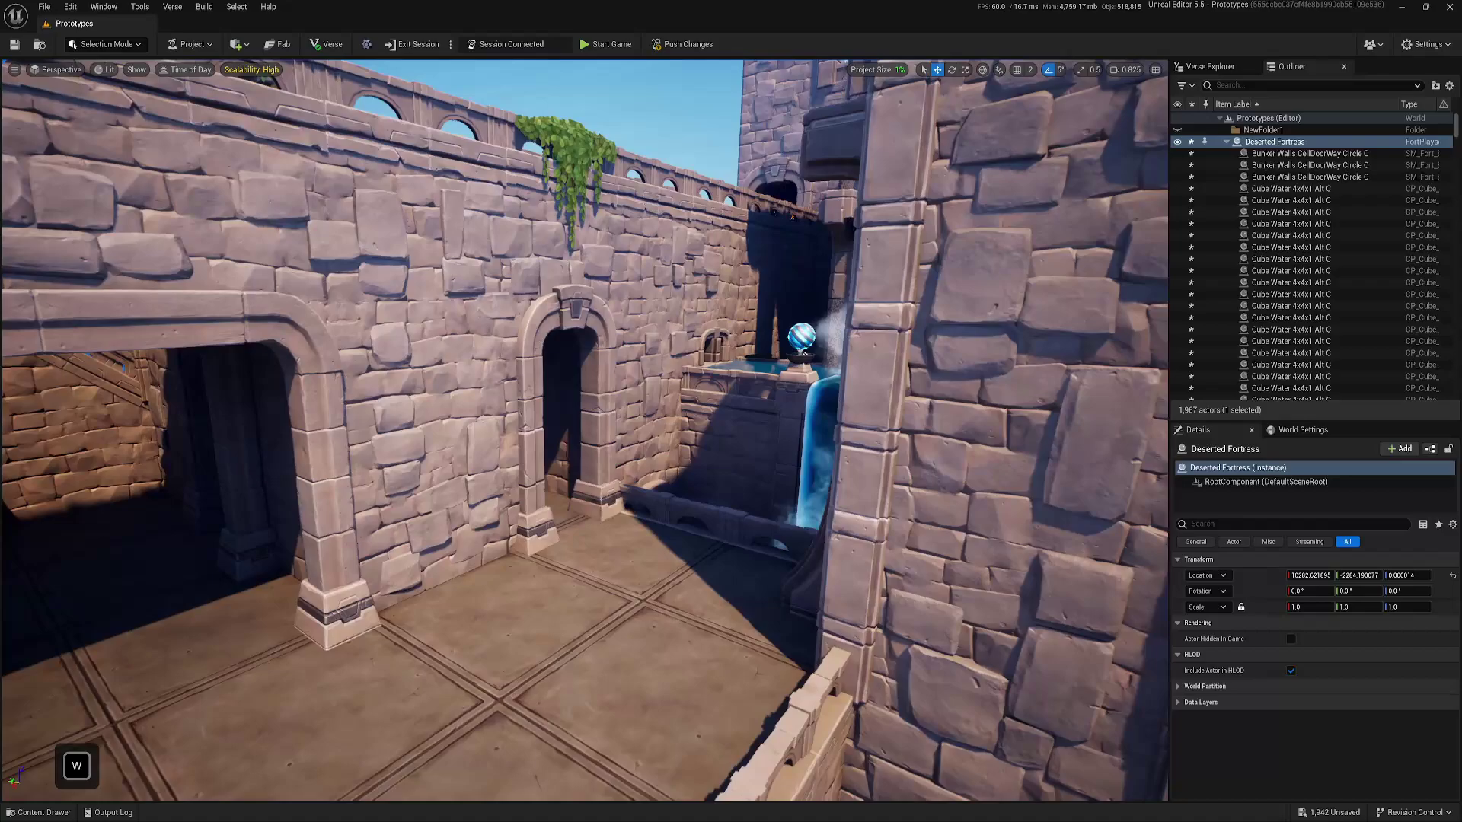
key("d")
key("a")
scroll(687, 412, "down", 3)
key("w")
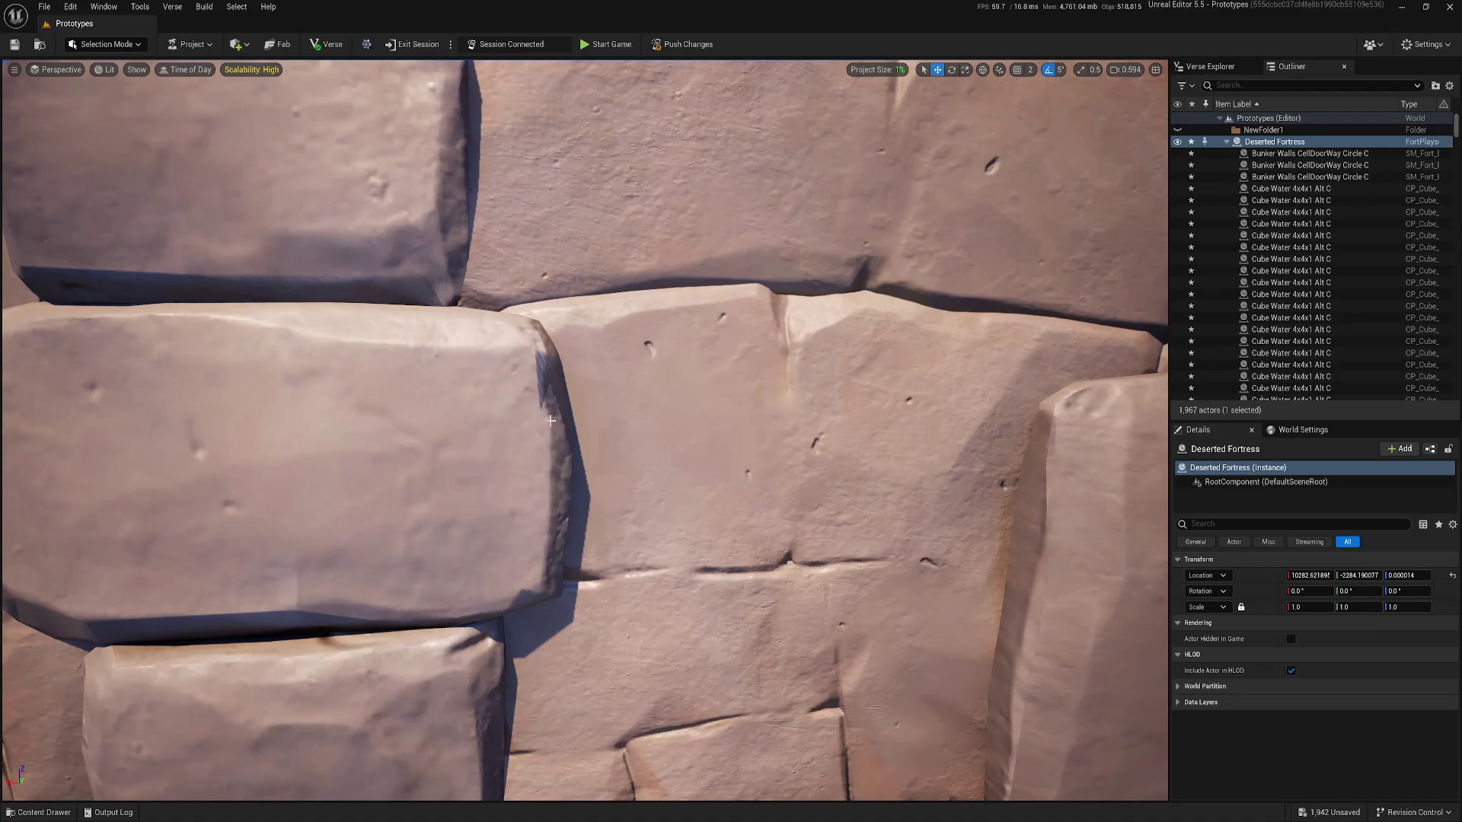
key("s")
key("d")
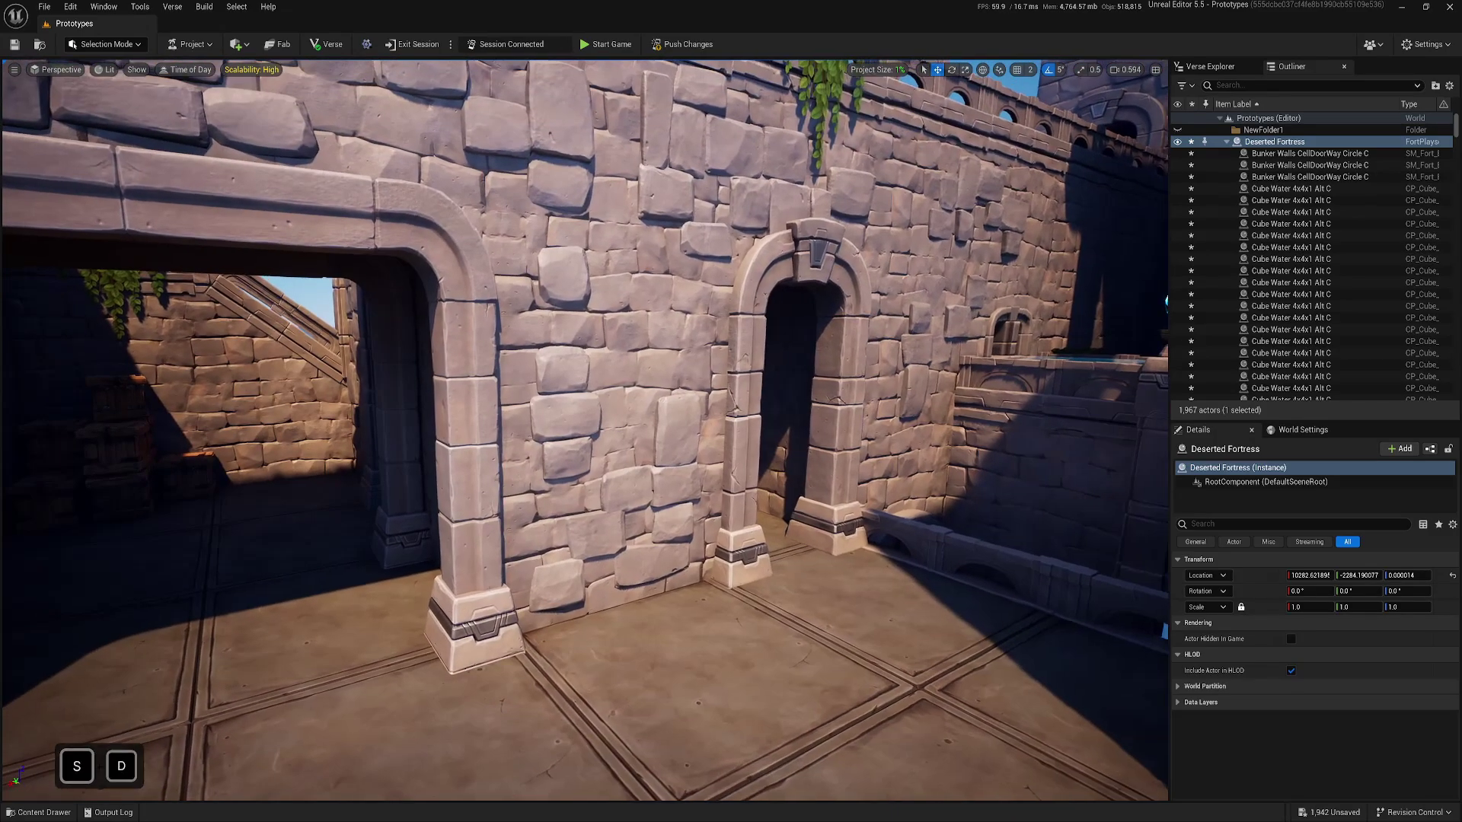
key("w")
key("d")
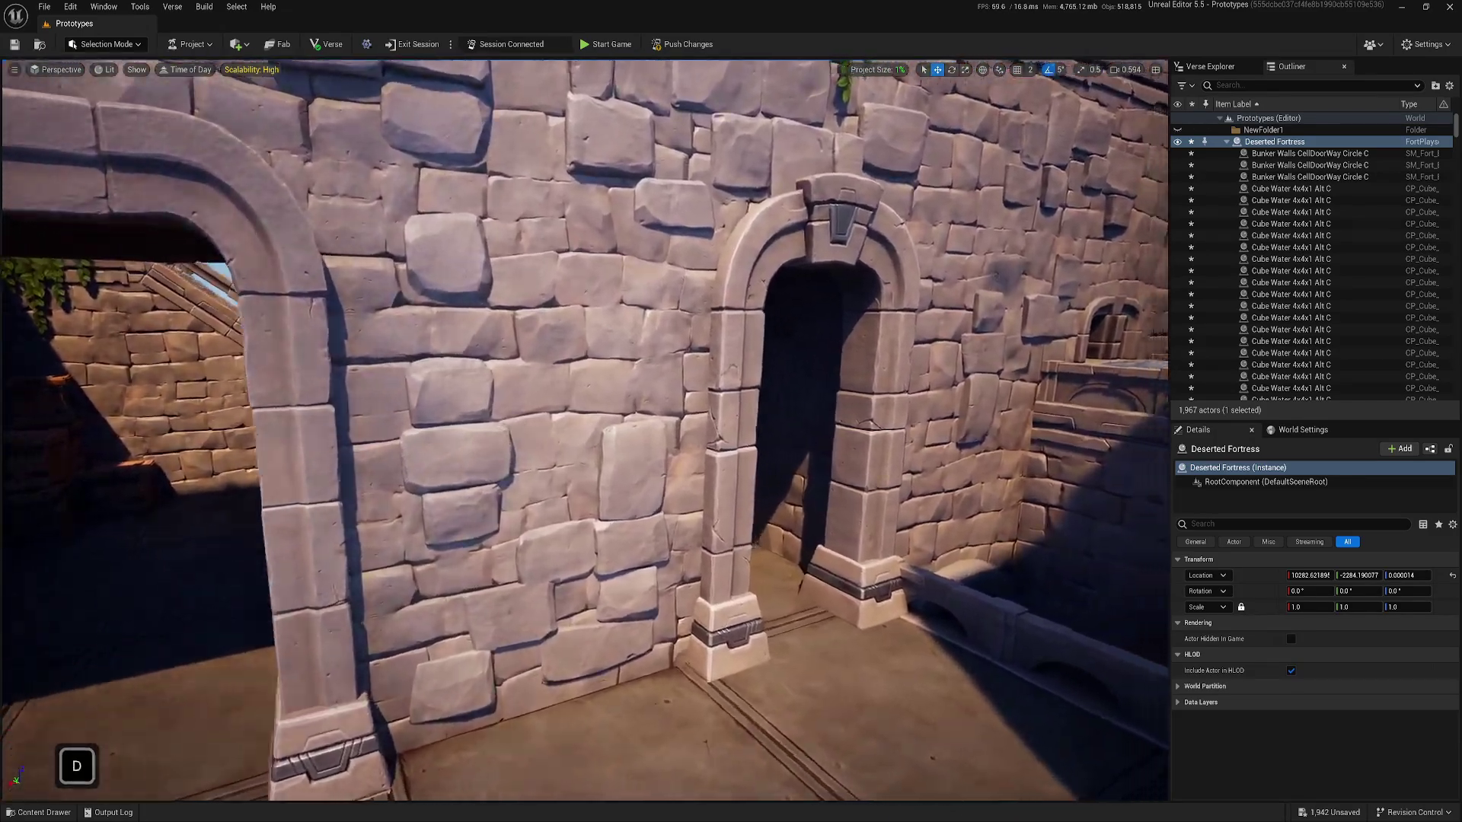
key("a")
left_click(473, 420)
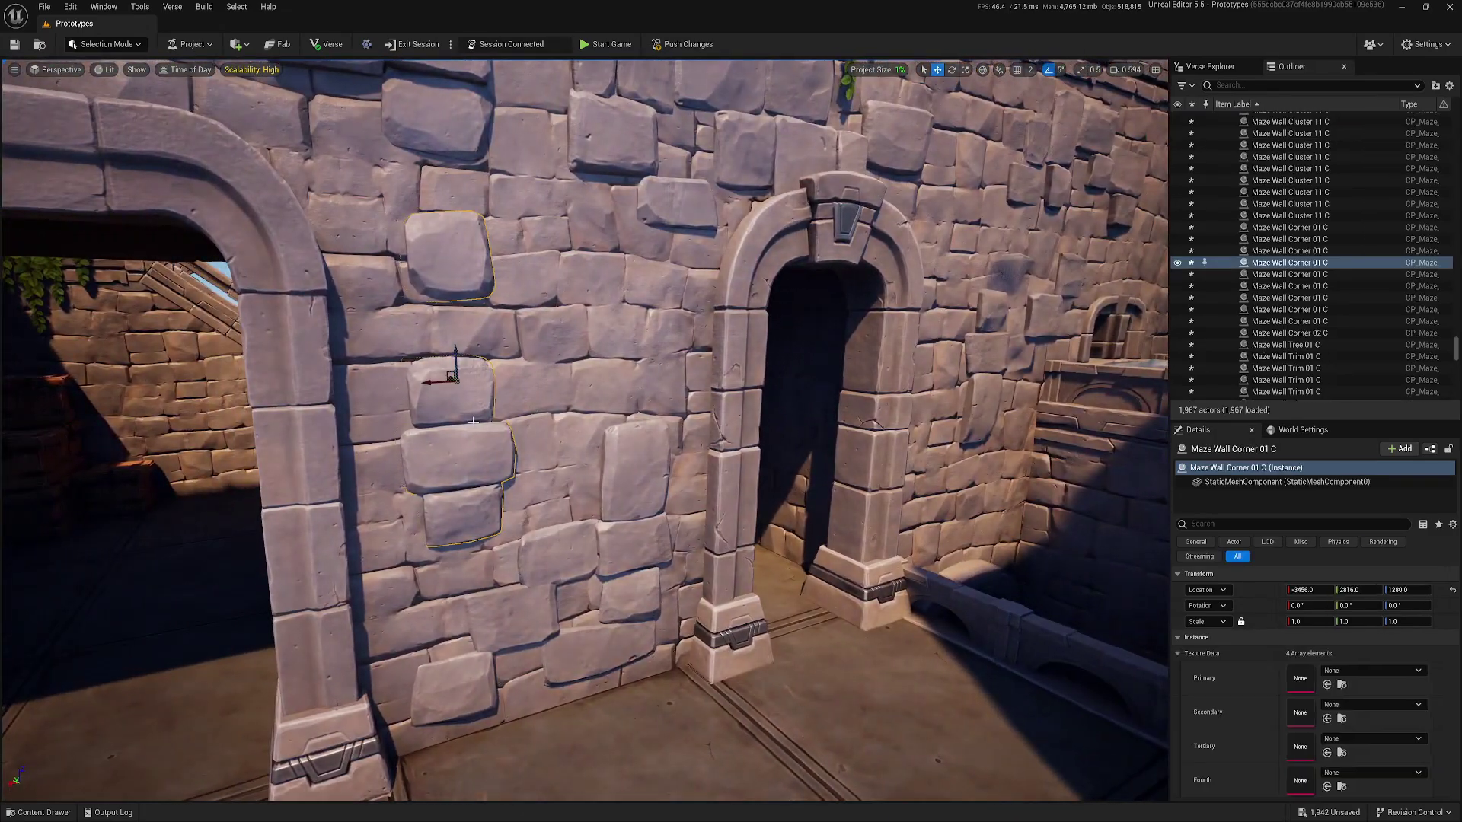
left_click(548, 466)
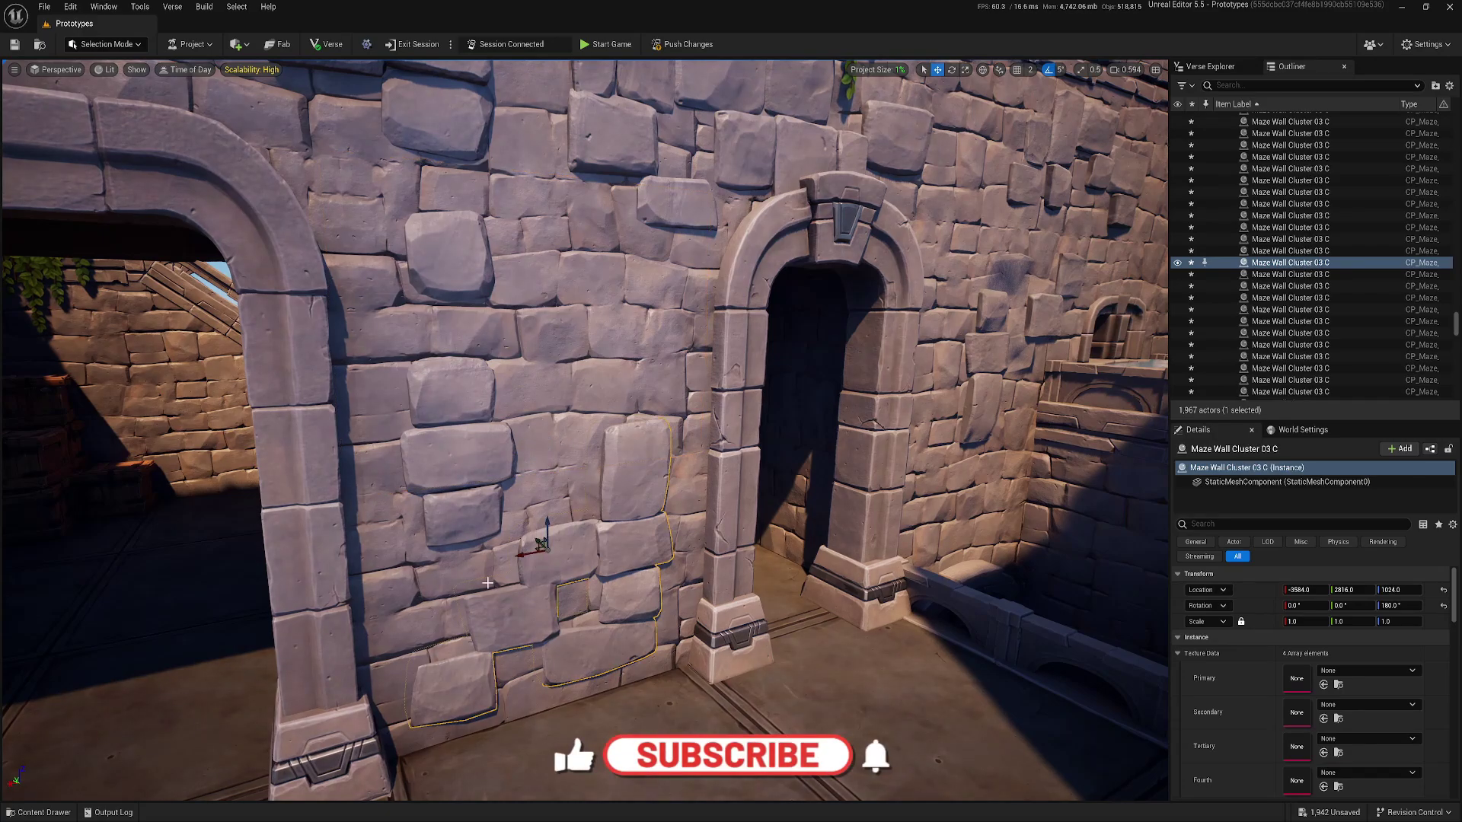
left_click(501, 515)
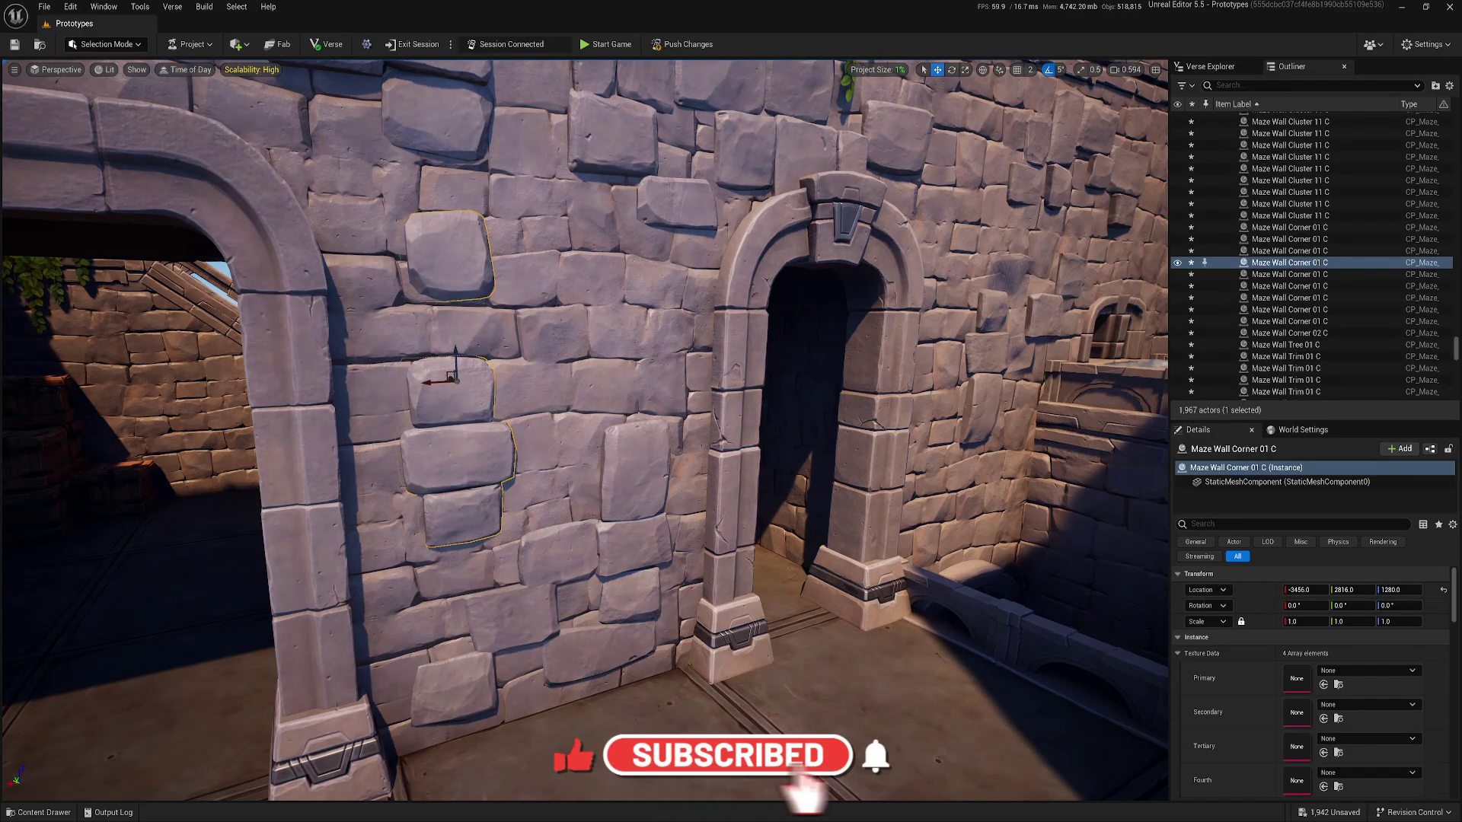
Step: Select the two Maze Wall 01 C sections between the doorways and pull them out of the wall along the Y axis
left_click(527, 514, "shift")
key("a")
key("s")
right_click_drag(518, 520, 602, 548)
left_click_drag(600, 582, 789, 615)
key("d")
right_click_drag(789, 615, 571, 567)
key("w")
key("d")
key("a")
right_click_drag(716, 626, 722, 628)
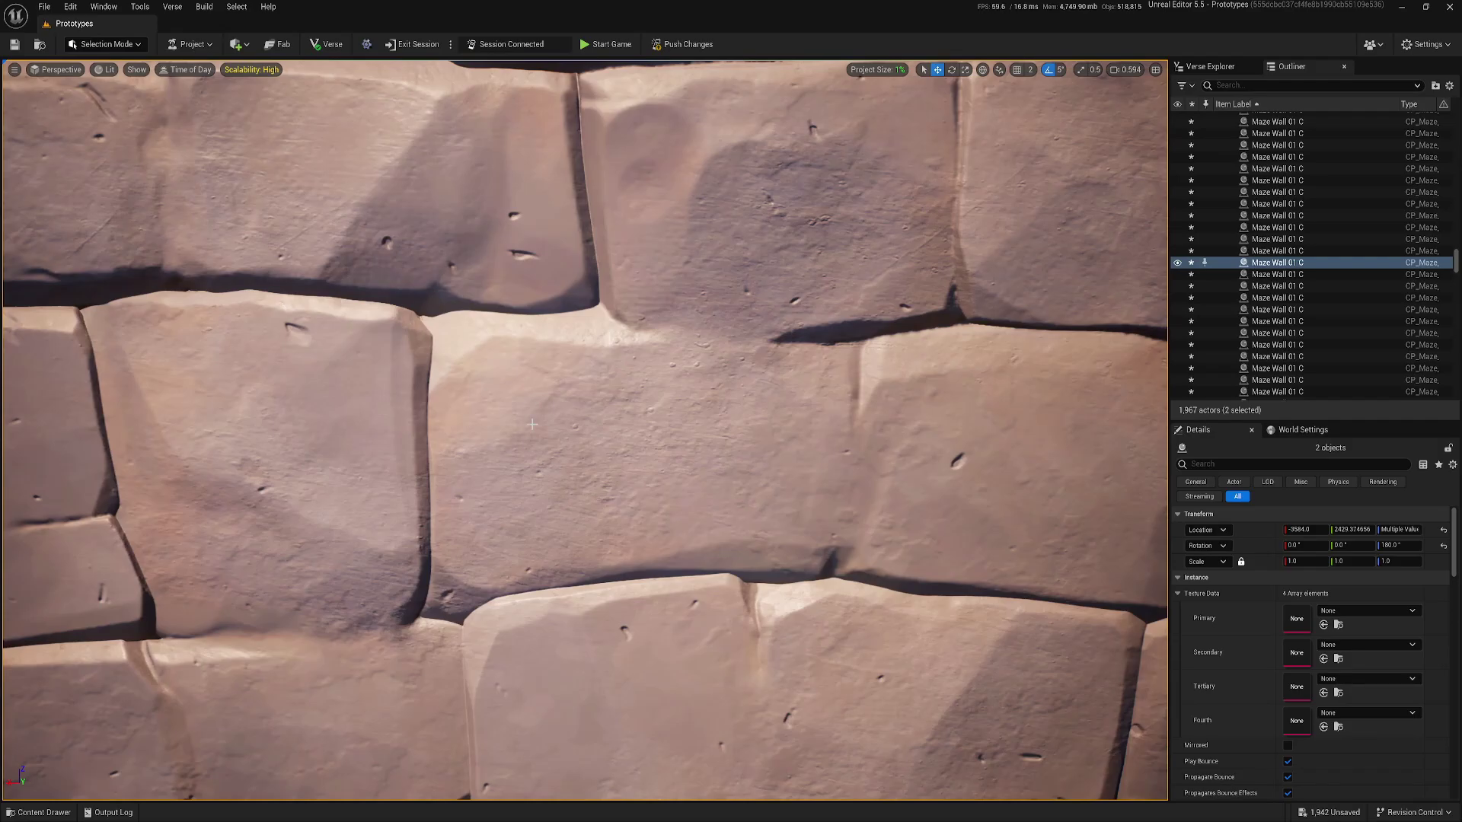
Step: Undo the move of the two Maze Wall 01 C sections
key("s")
key("a")
mouse_move(533, 426)
right_mouse_down()
mouse_move(619, 458)
mouse_move(618, 484)
mouse_move(614, 466)
mouse_move(556, 461)
mouse_move(632, 457)
mouse_move(457, 407)
mouse_move(495, 418)
mouse_move(532, 403)
right_mouse_up()
key("w")
key("d")
key("ctrl+z")
Step: Check the wall between the doorways from several angles and deselect its two Maze Wall 01 C sections
key("w")
key("d")
key("s")
key("a")
key("w")
key("e")
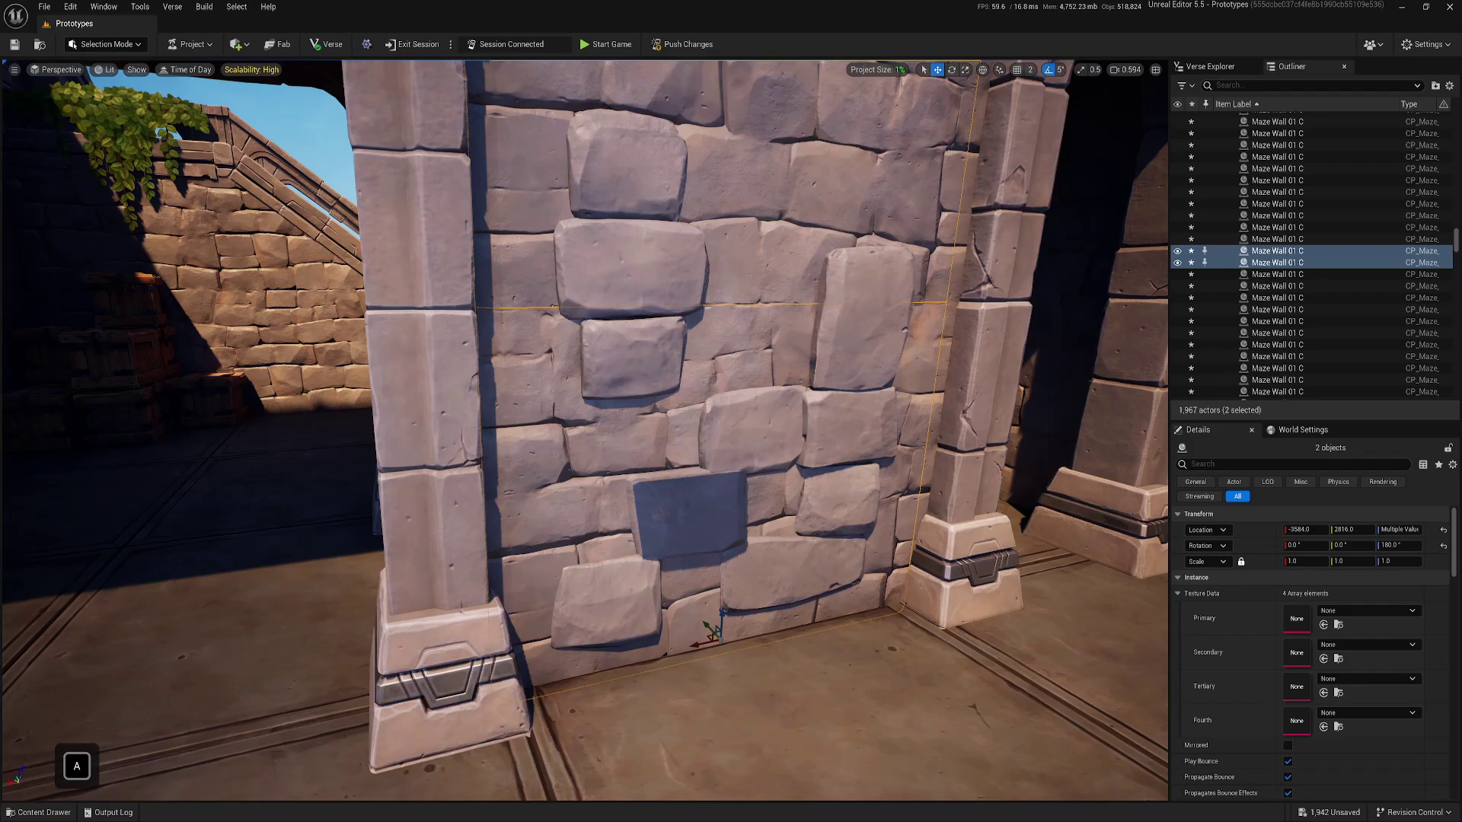
right_click_drag(532, 404, 495, 396)
key("e")
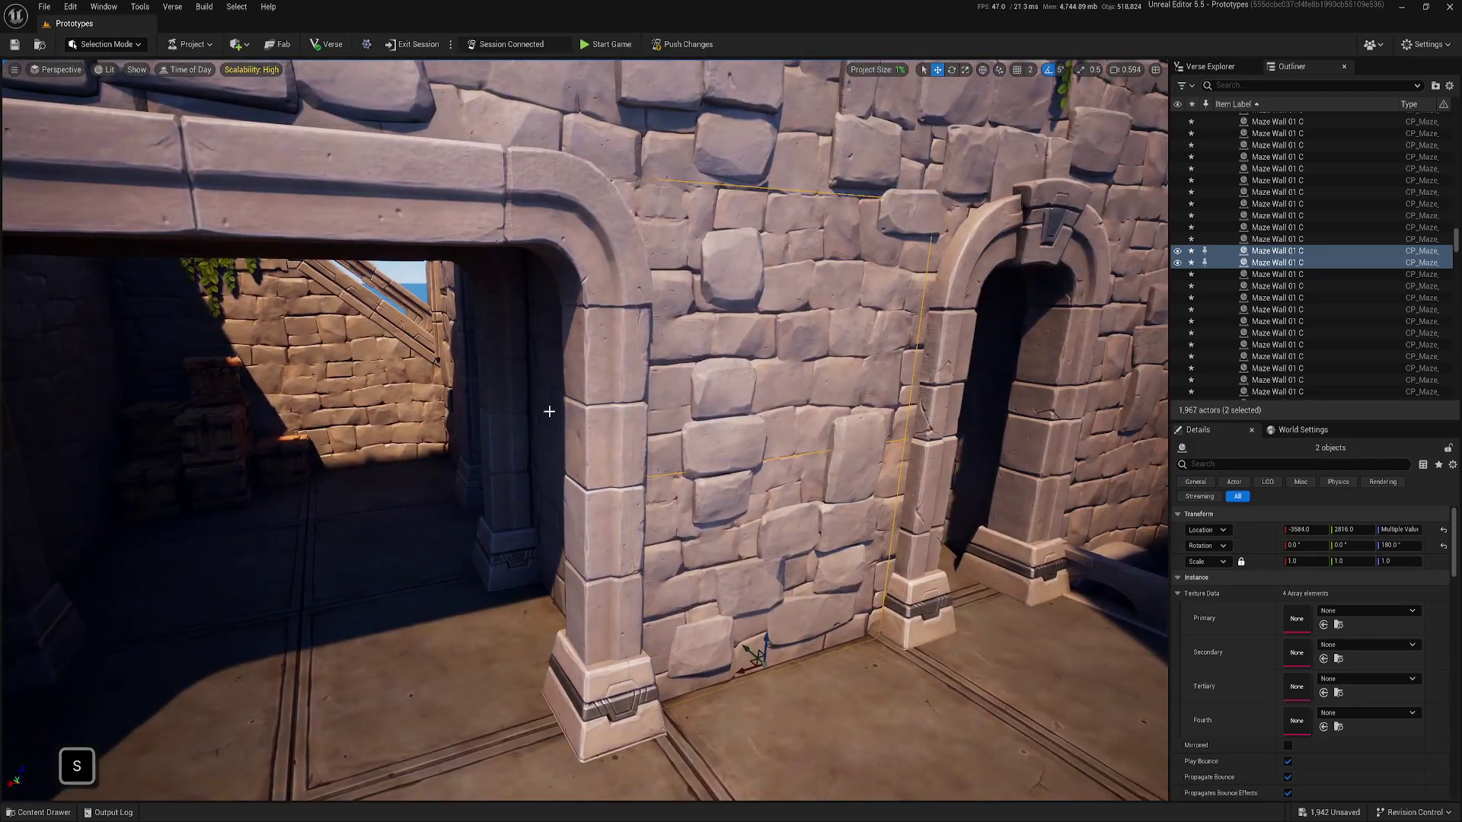
key("Escape")
Step: Examine the protruding stone pieces layered over the base wall between the two doorways
key("d")
mouse_move(549, 411)
right_mouse_down()
mouse_move(579, 413)
mouse_move(553, 418)
mouse_move(565, 421)
right_mouse_up()
key("w")
key("s")
key("a")
key("w")
key("d")
key("w")
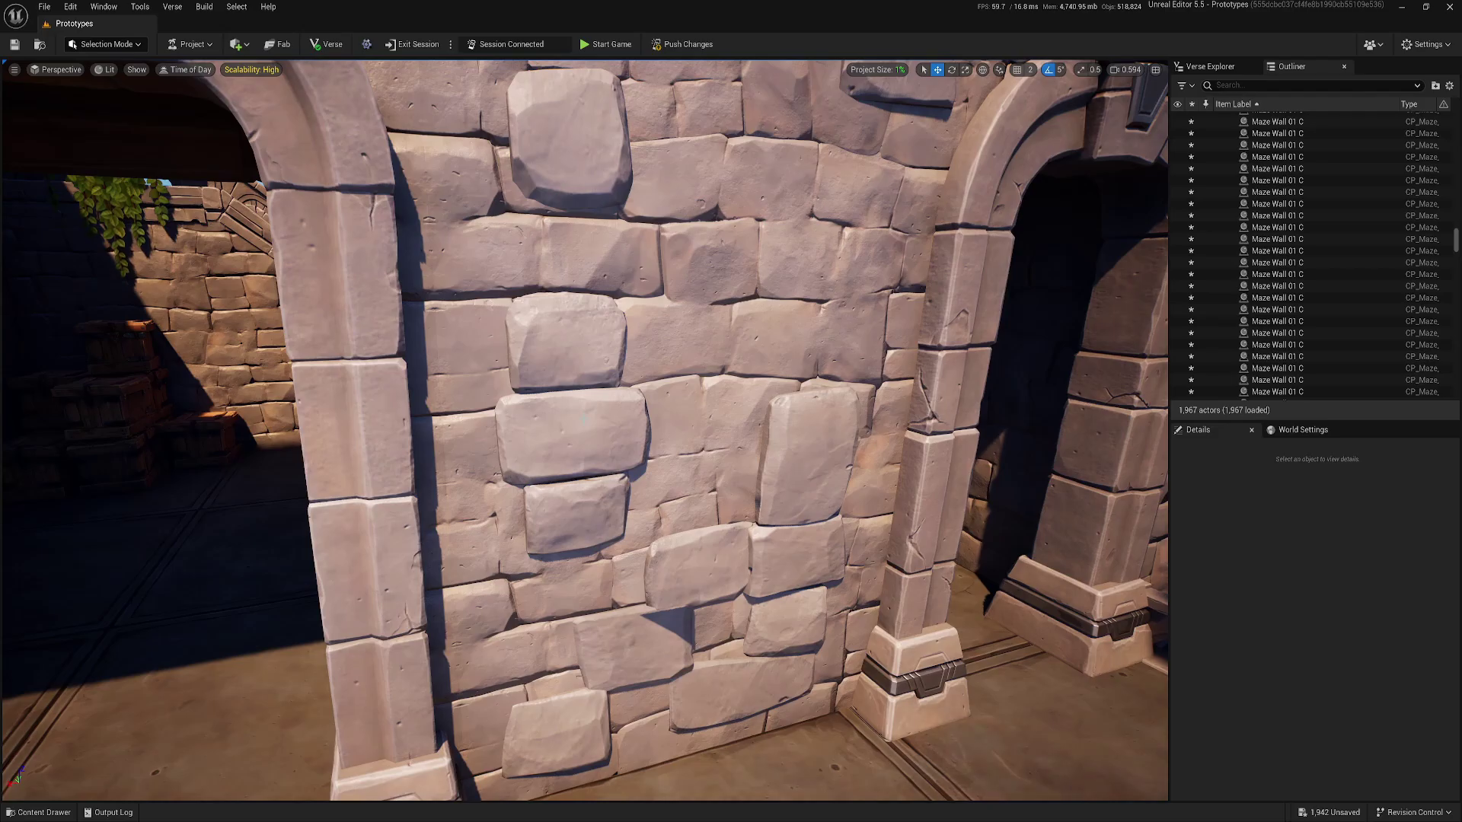
Step: Examine how the modular wall pieces are combined across the fortress's terrace, courtyard and front tower
right_click_drag(654, 464, 628, 447)
key("a")
key("w")
key("e")
key("s")
key("d")
key("w")
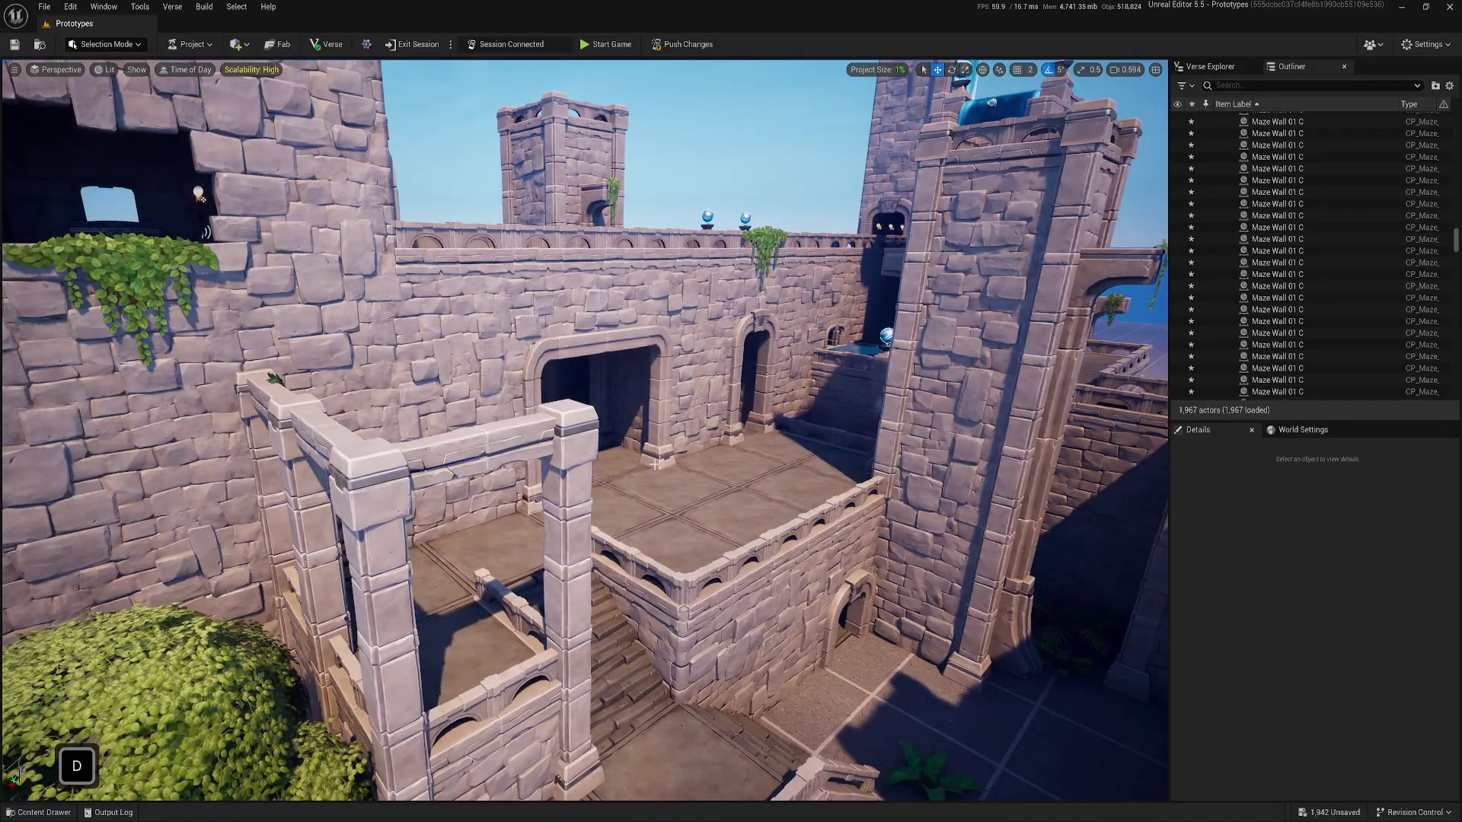
key("w")
key("d")
right_click_drag(632, 446, 692, 449)
key("s")
key("w")
key("q")
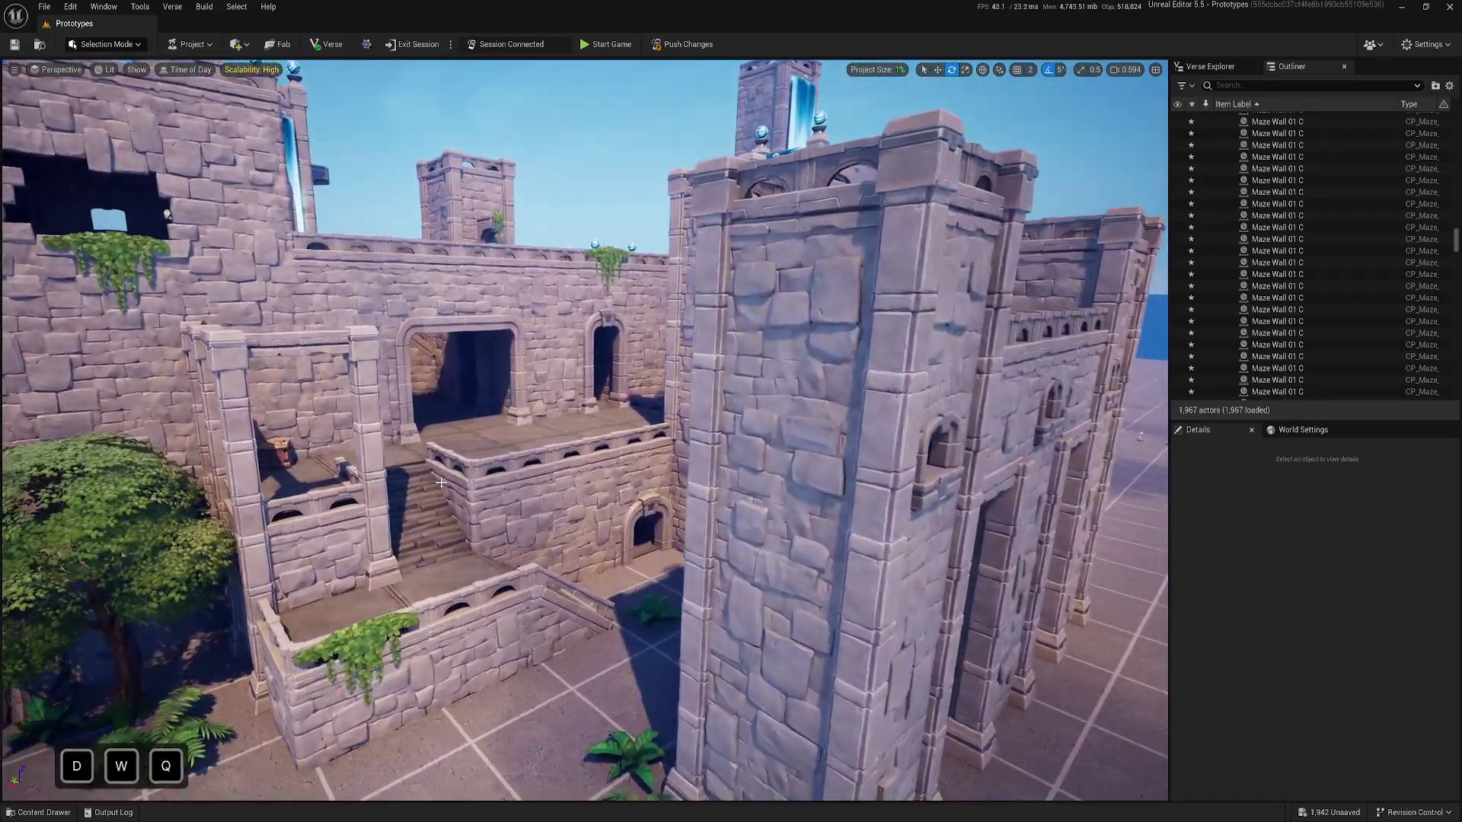
Step: Select the column beside the terrace stairs and browse the Outliner for the types of modular pieces used in the fortress
left_click(374, 400)
key("a")
right_click_drag(374, 400, 297, 384)
key("d")
key("e")
scroll(1292, 310, "up", 10)
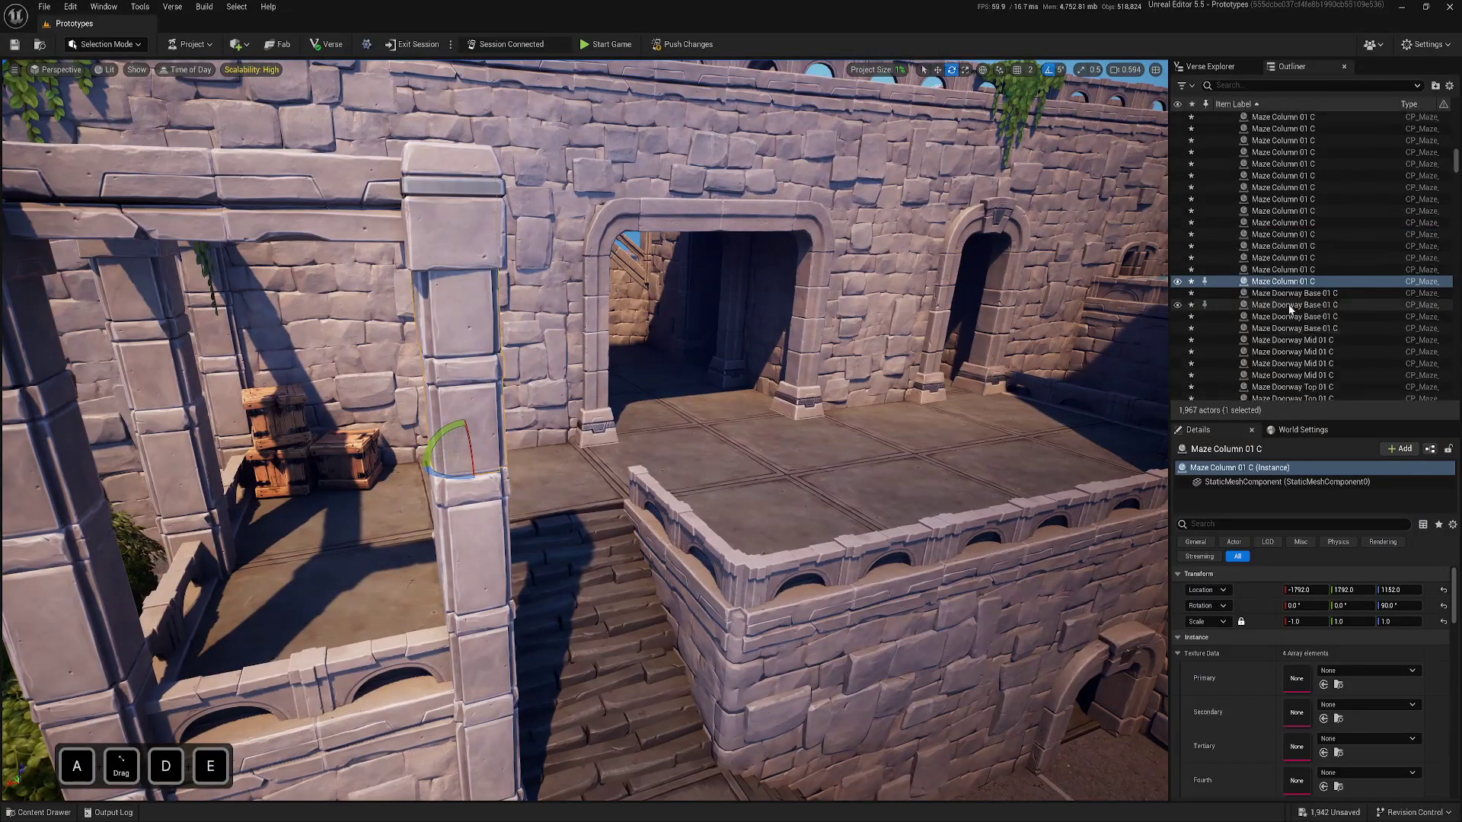
scroll(1267, 301, "up", 10)
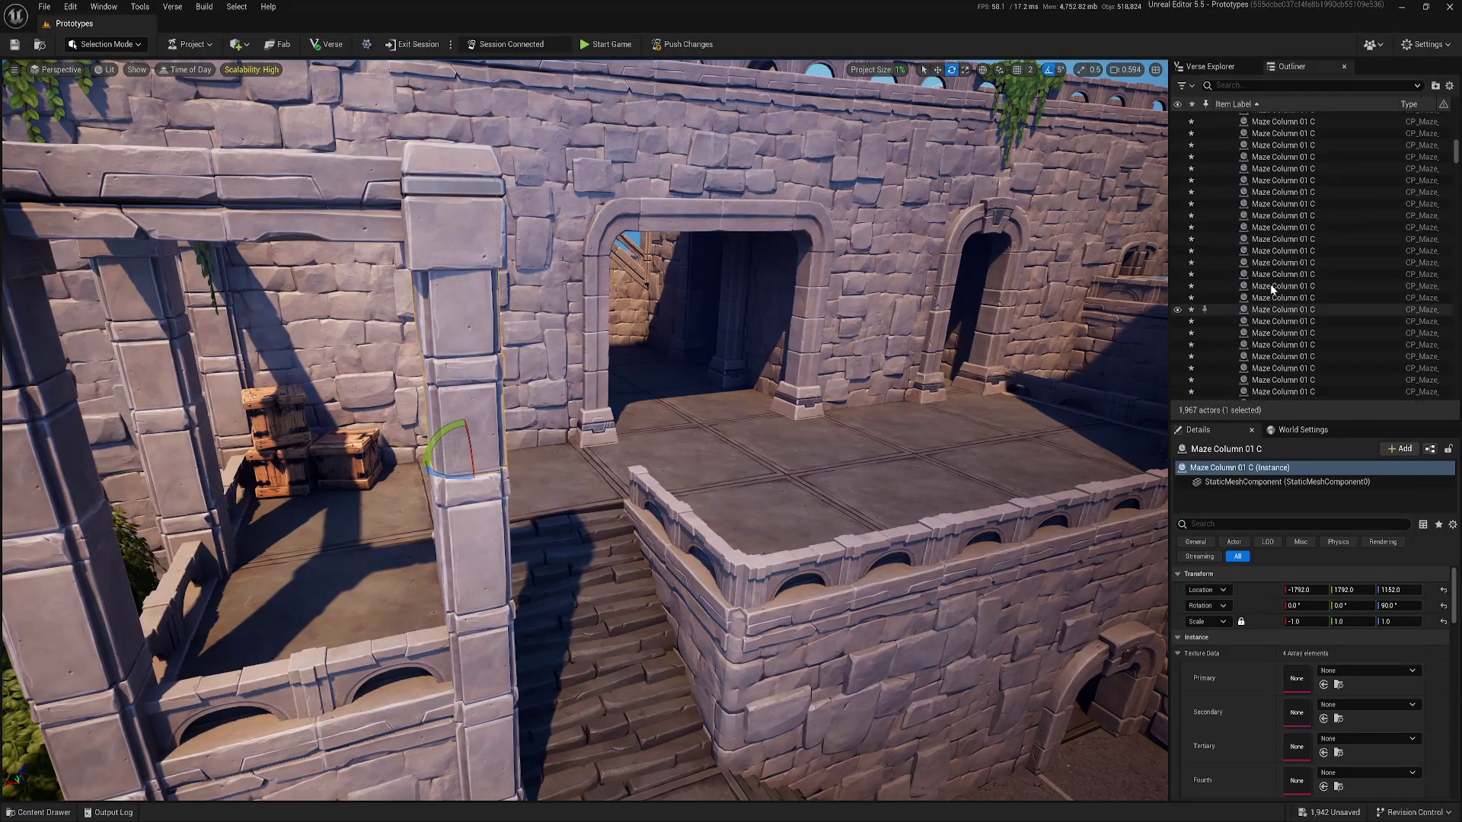
scroll(1269, 271, "up", 15)
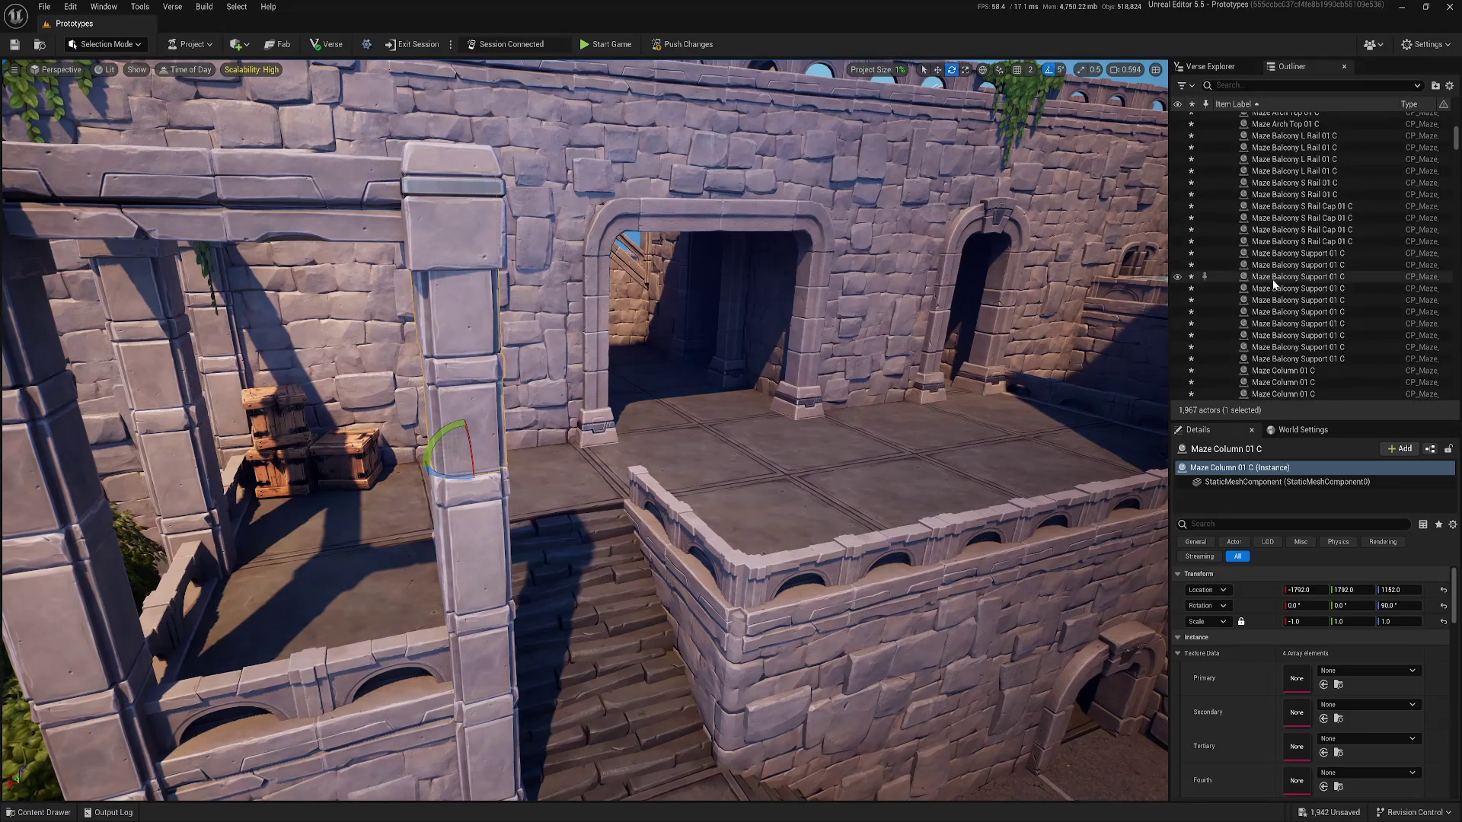
scroll(1266, 314, "down", 6)
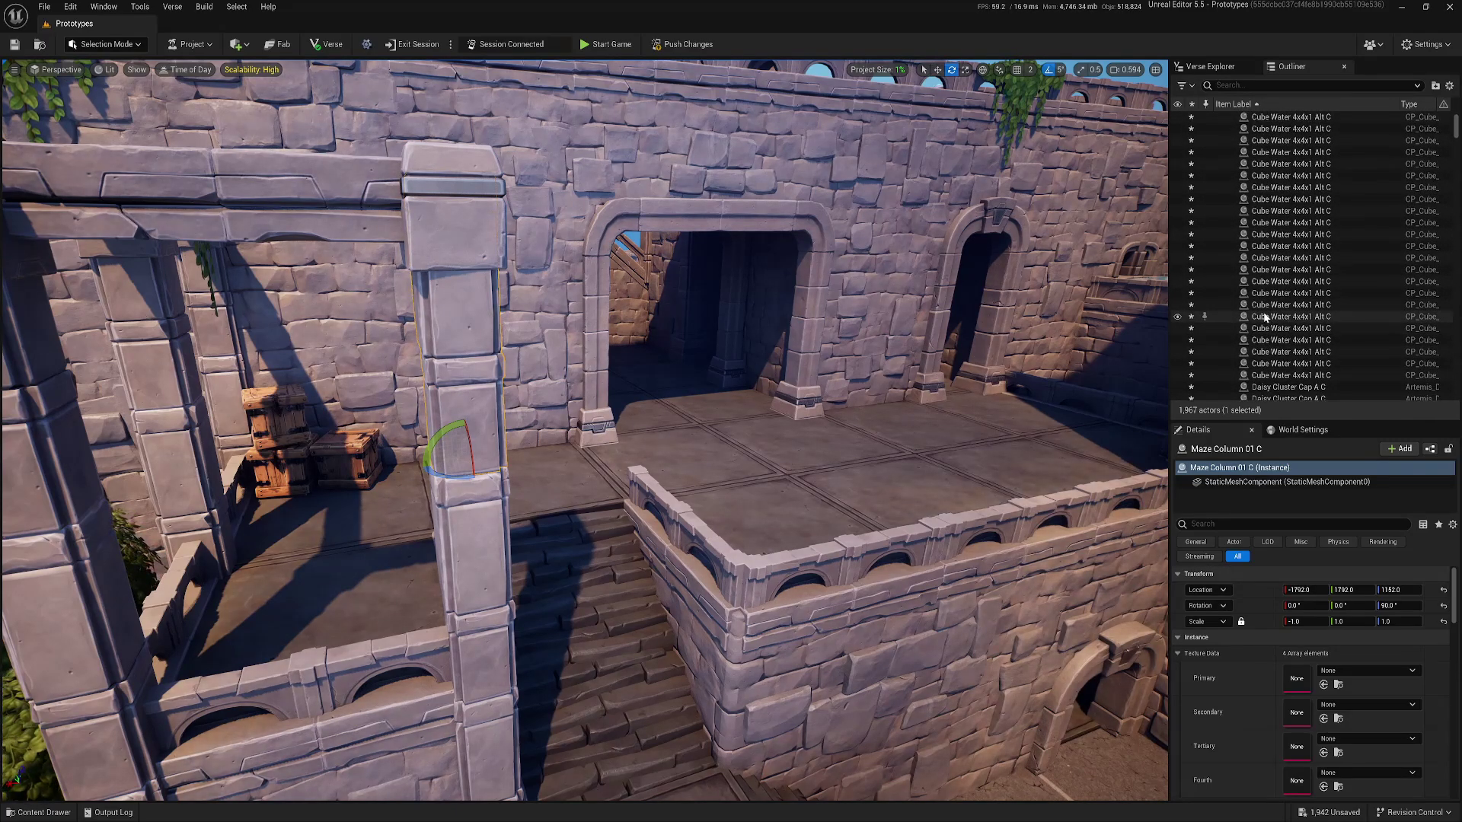
scroll(1273, 307, "up", 4)
scroll(1272, 305, "down", 20)
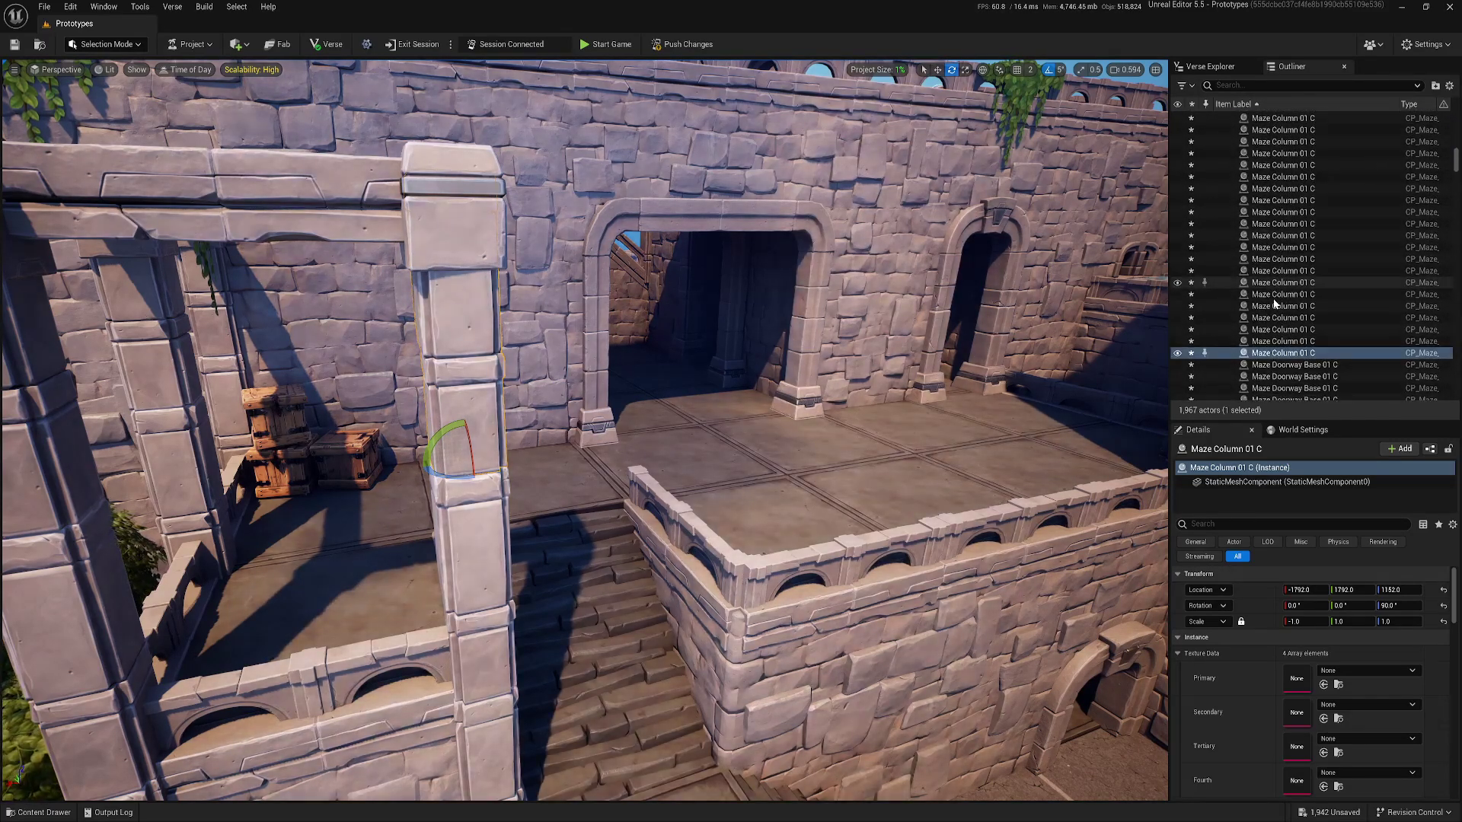
scroll(1265, 294, "down", 3)
Step: Locate the Maze Floor 01 C pieces in the Outliner and select the floor tile in front of the large doorway
left_click(1284, 260)
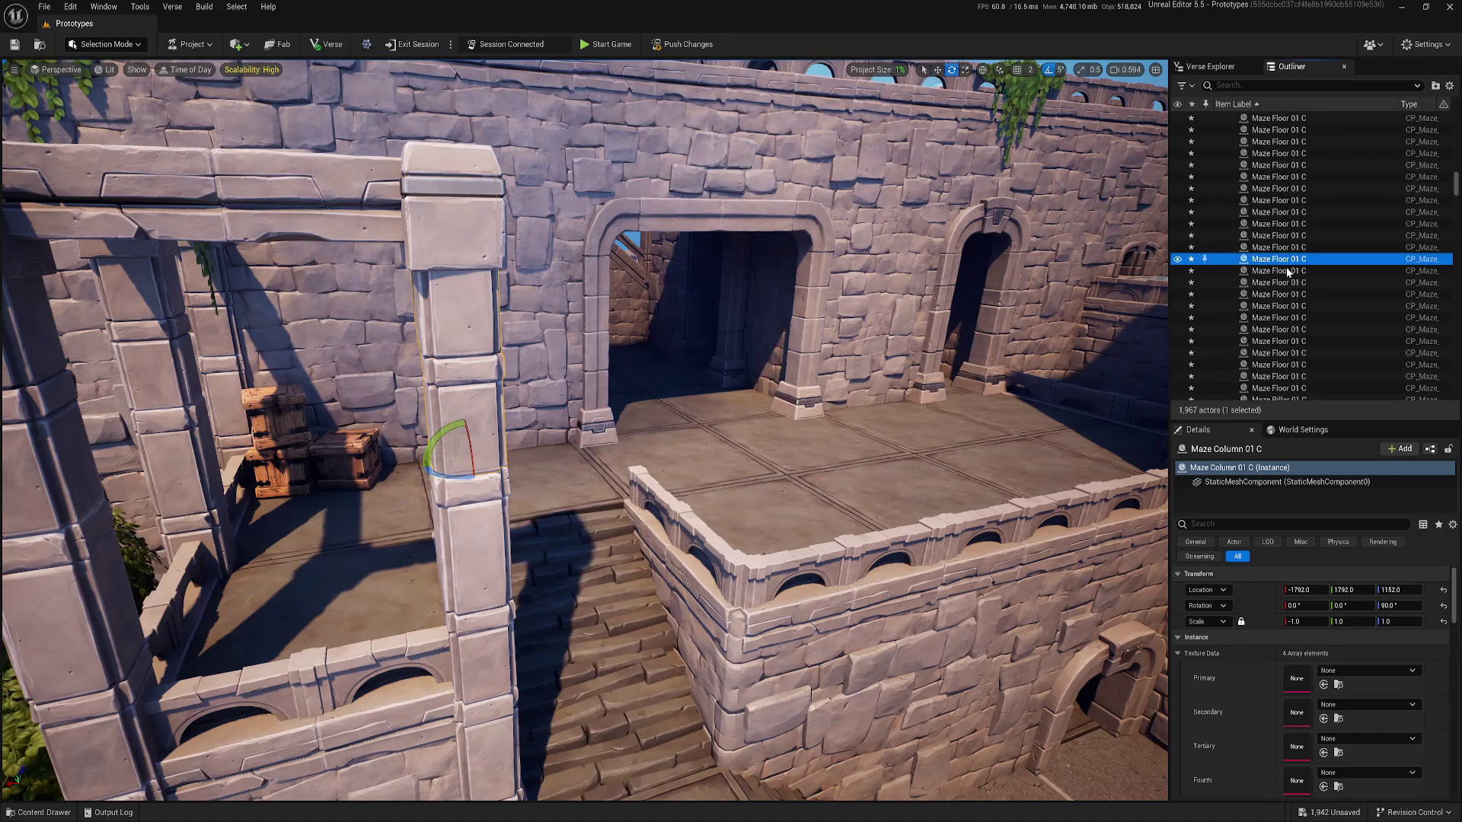
left_click(1283, 307)
left_click(1280, 341)
scroll(1273, 313, "down", 10)
left_click(1273, 307)
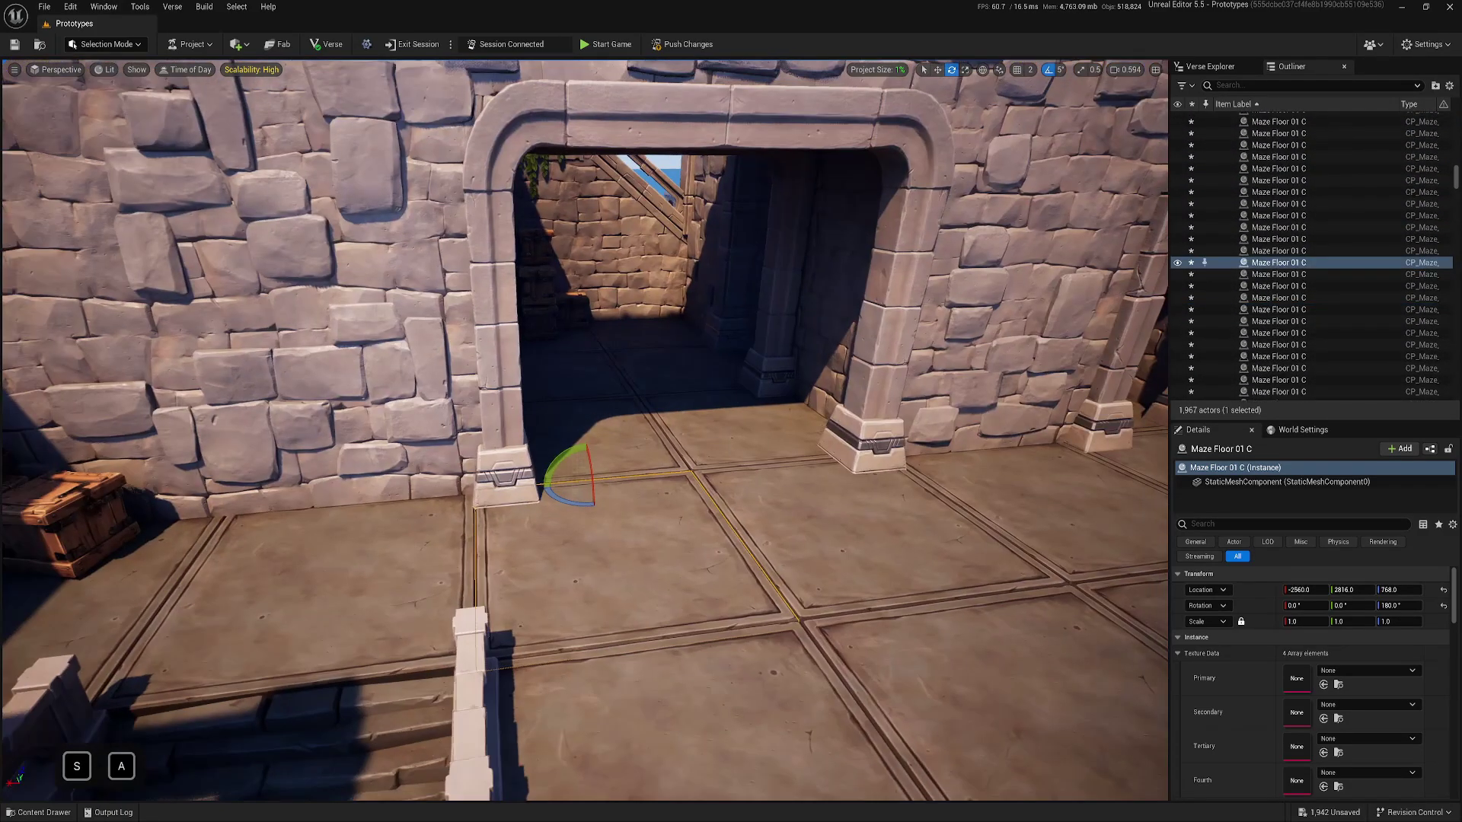
Step: Examine the selected floor tile and the seams with its neighbours between the large doorway and the terrace railing
right_click_drag(774, 463, 775, 463)
key("s")
key("a")
key("q")
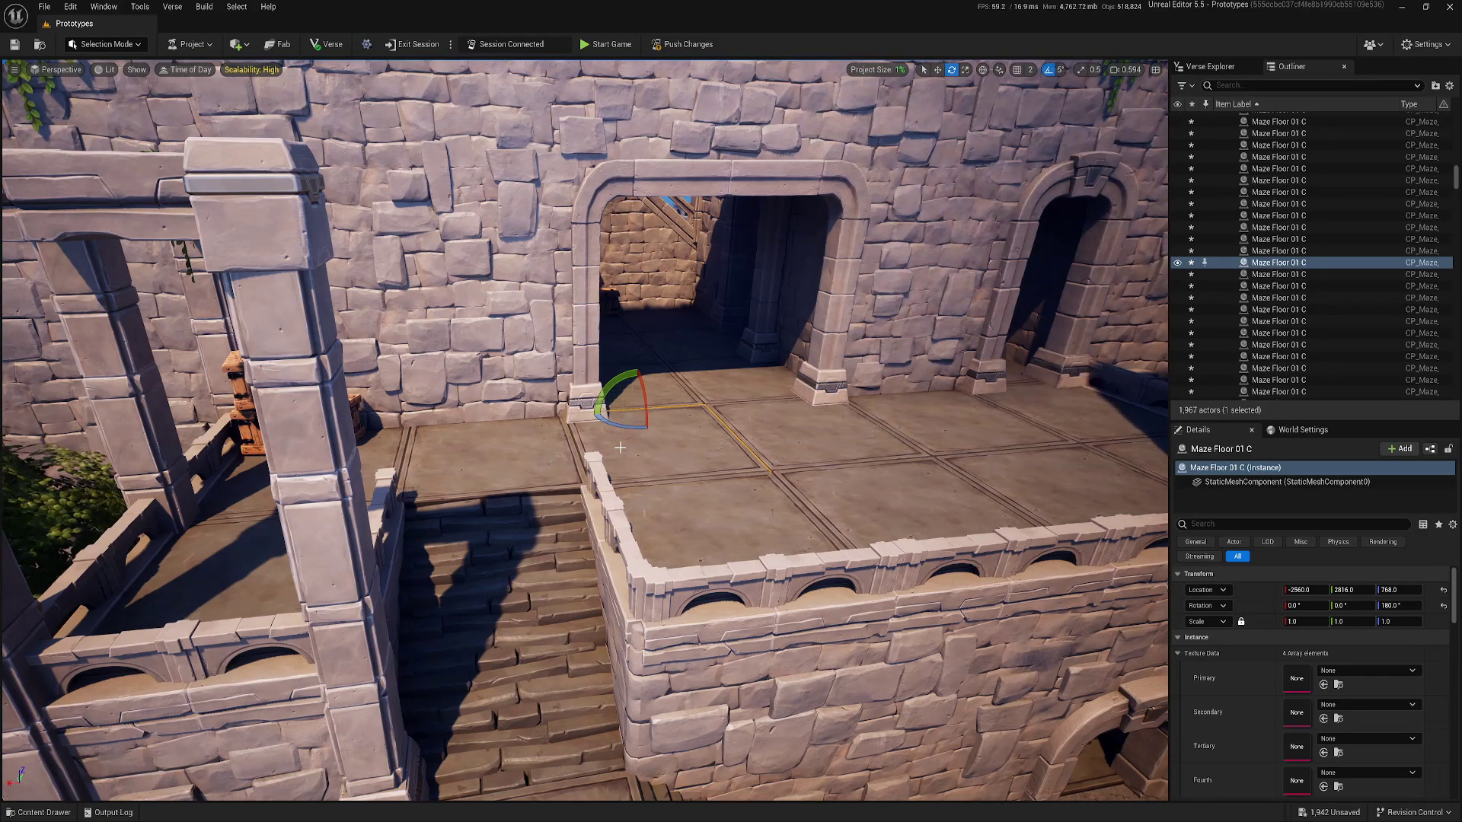
key("d")
key("w")
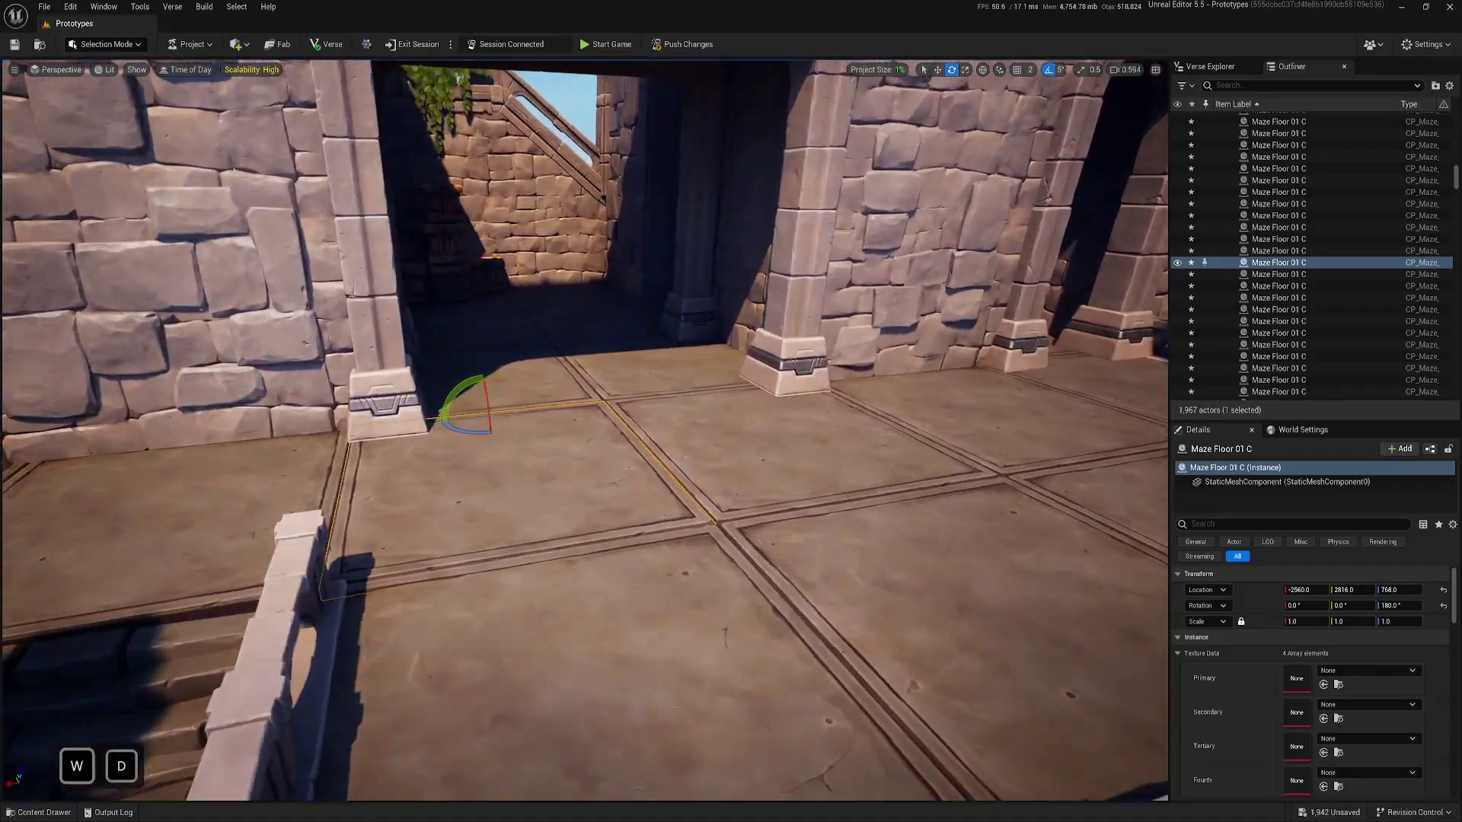
key("s")
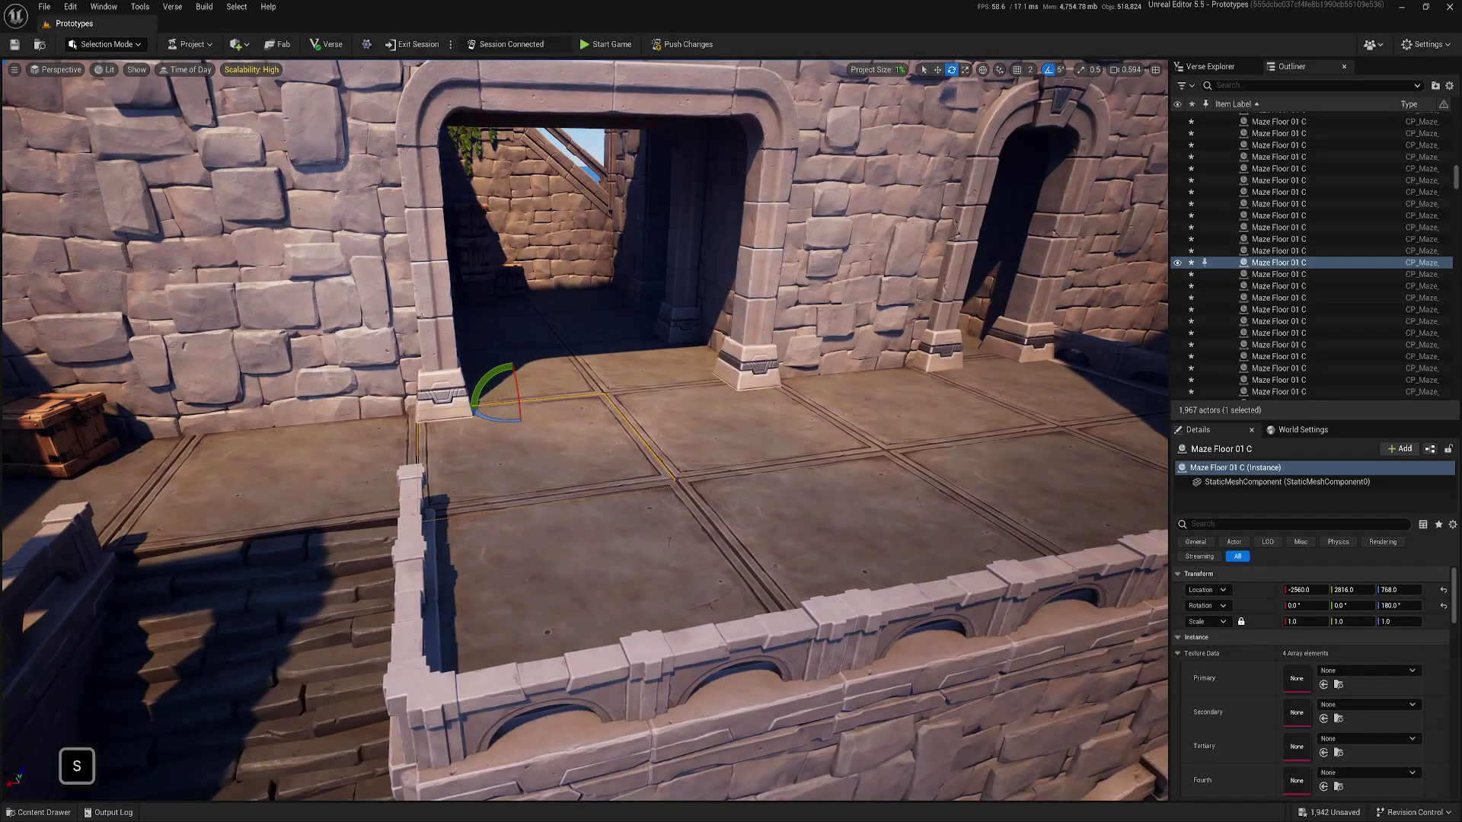
key("d")
key("w")
key("e")
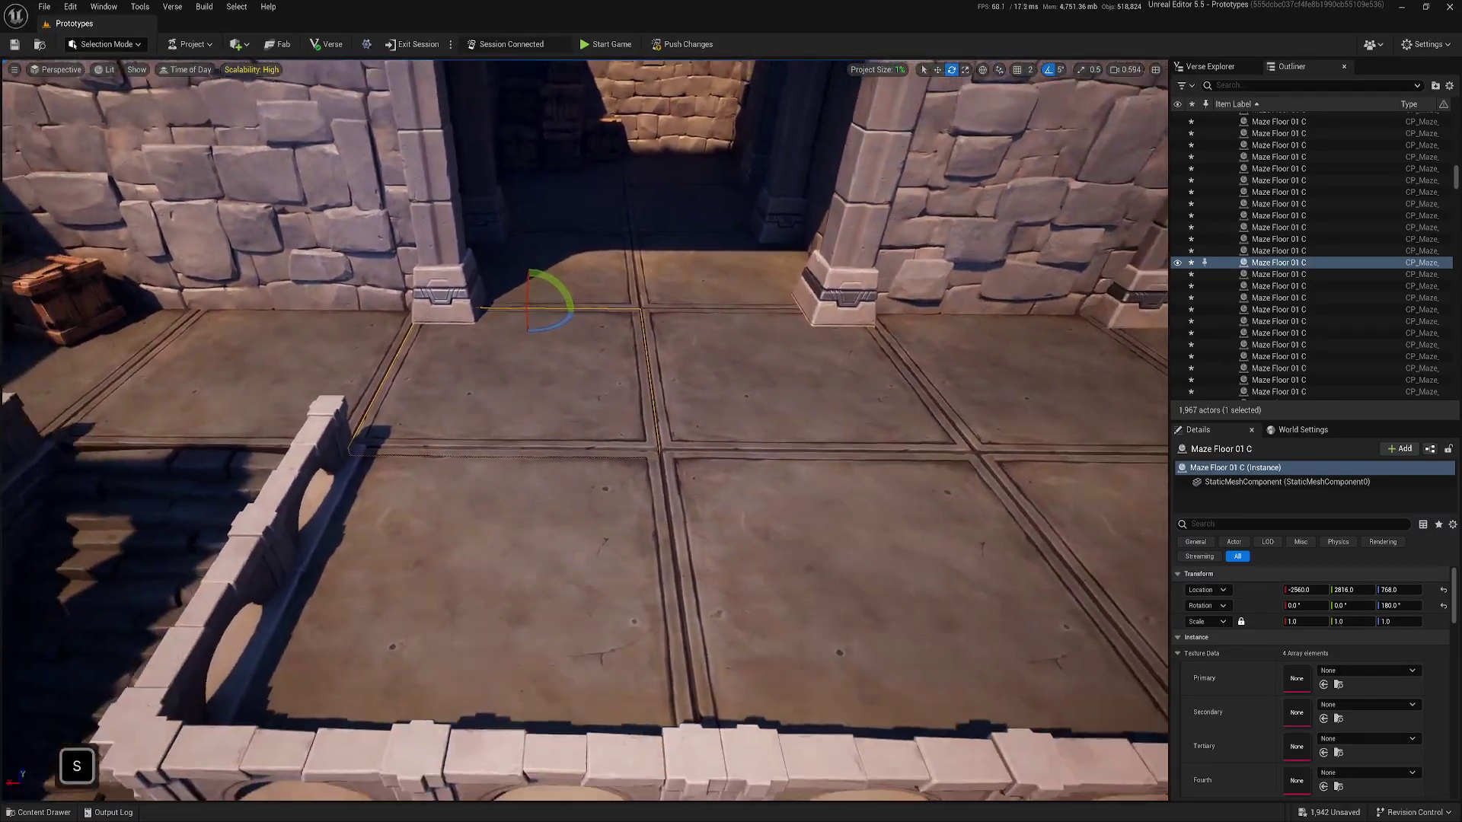
key("w")
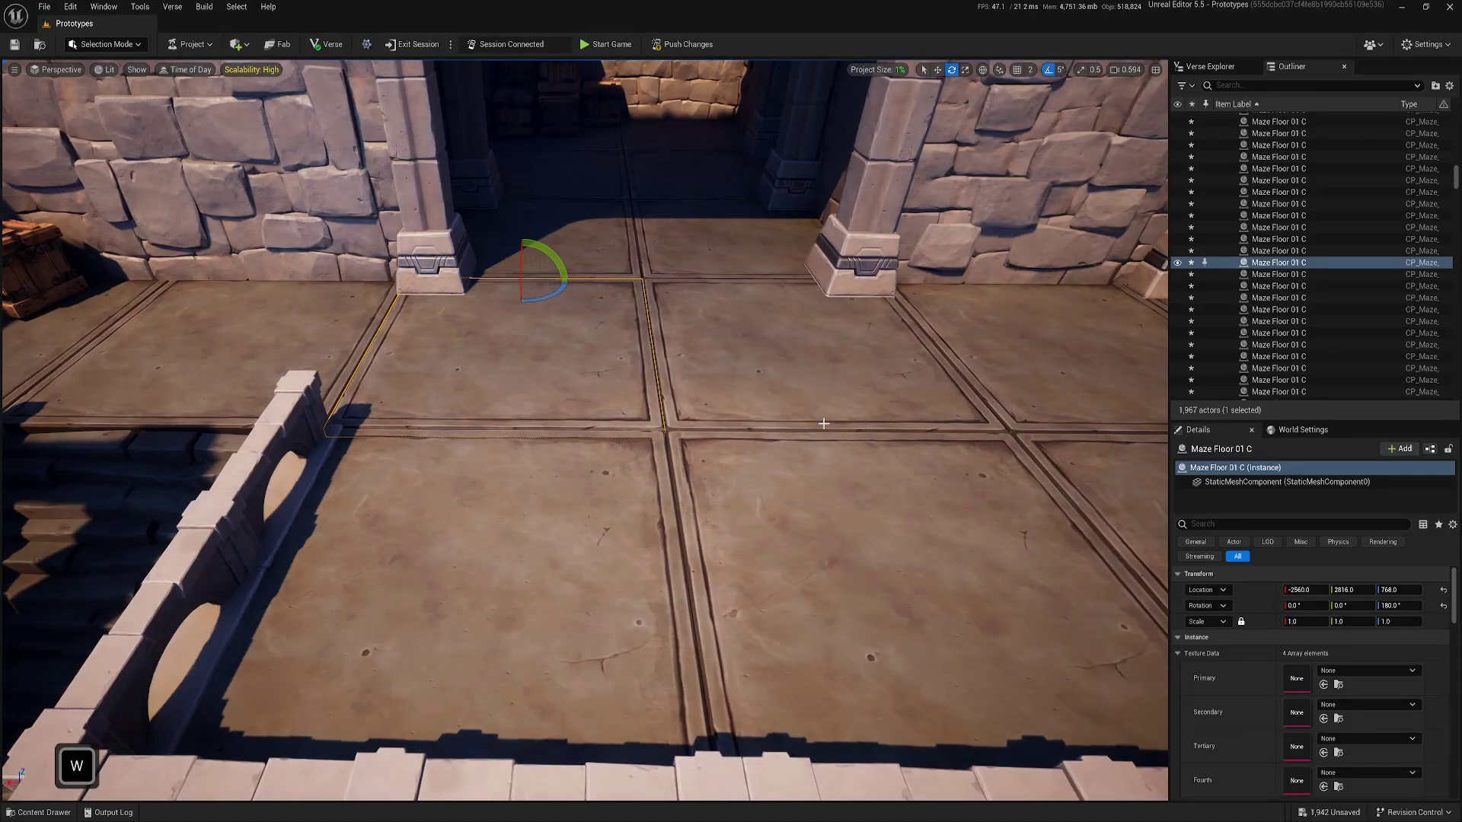
key("s")
key("q")
Step: Select the floor tiles between the terrace's railing corner and the large doorway one after another, ending on the corner tile
left_click(523, 414)
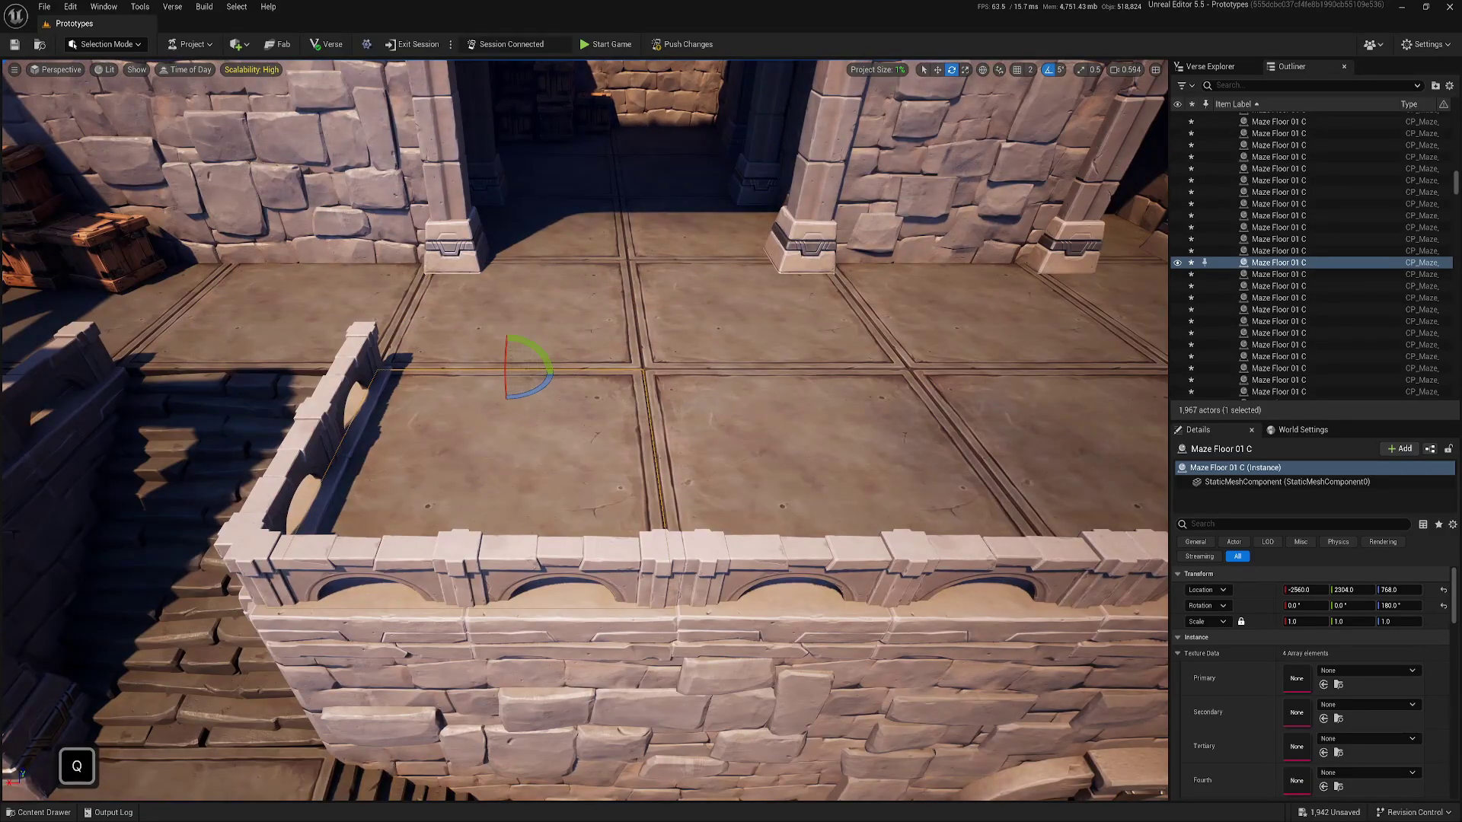
left_click_drag(523, 414, 594, 273)
left_click_drag(576, 223, 592, 189)
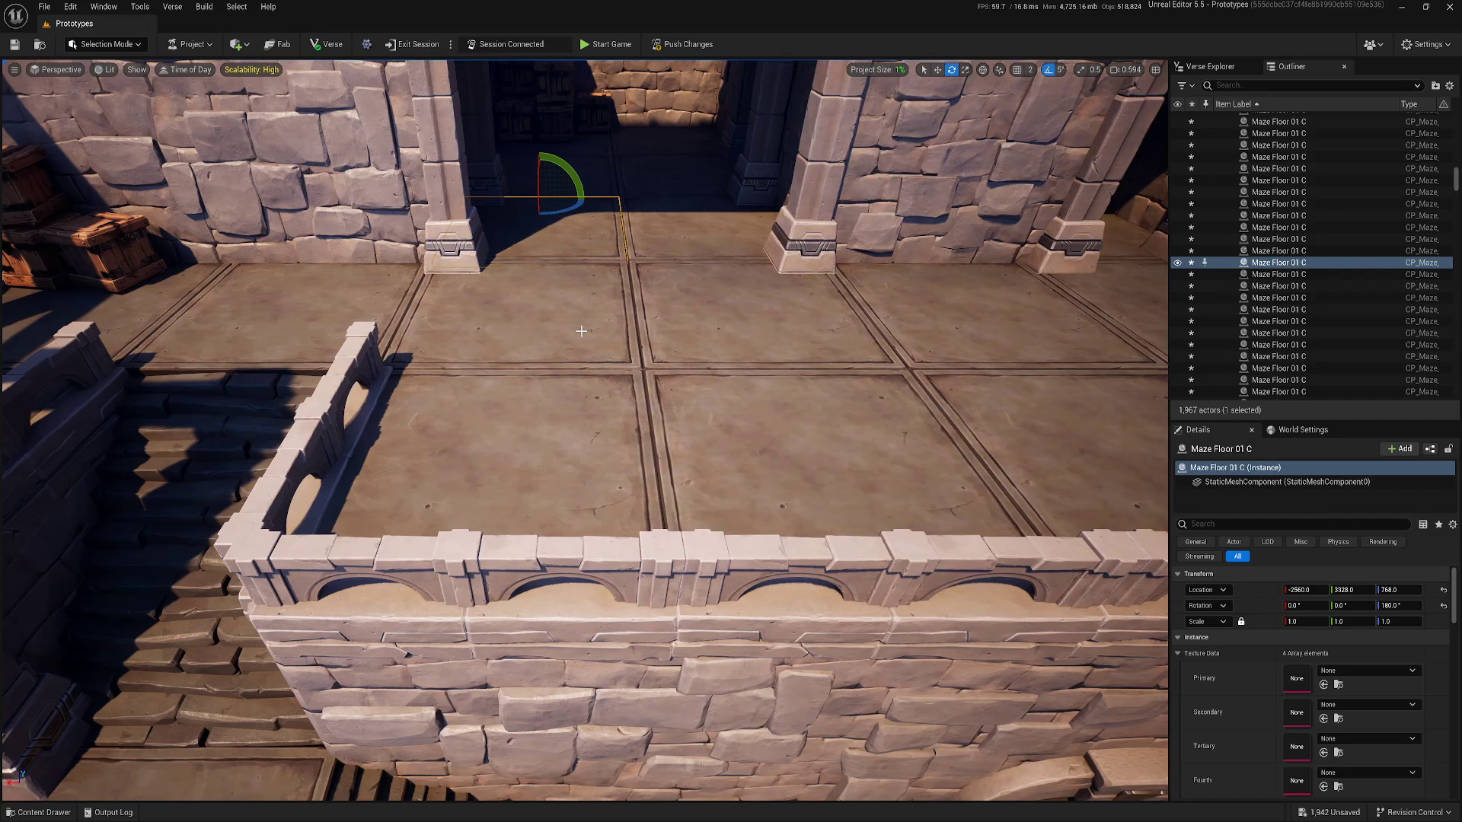
left_click(557, 331)
left_click(569, 419)
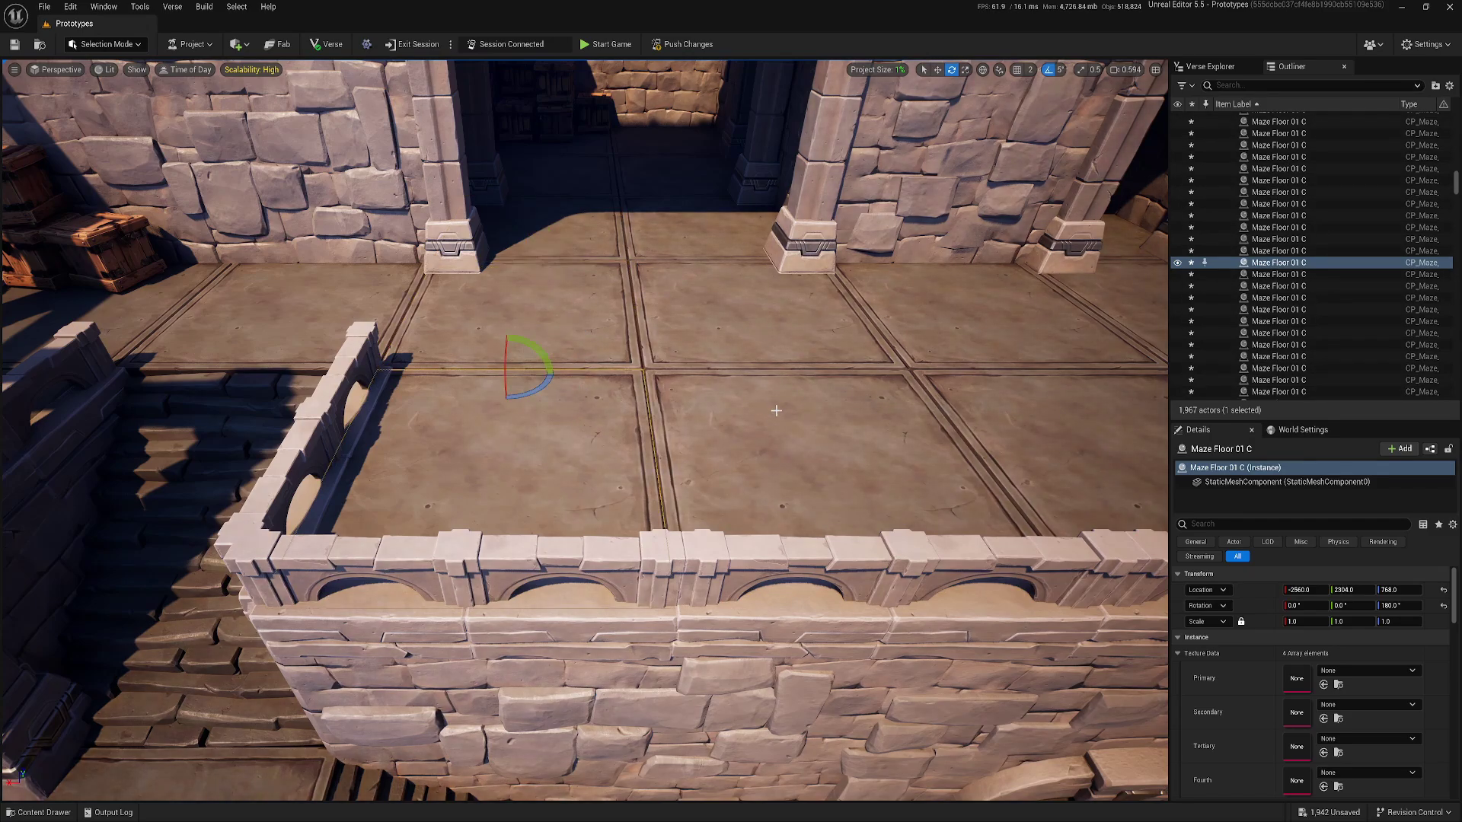
left_click(720, 405)
left_click(579, 436)
Step: Raise the Maze Floor 01 C tile at the railing corner to a Z location of about 925 and inspect it
right_click_drag(579, 436, 572, 400)
key("w")
key("s")
key("a")
key("w")
key("a")
key("s")
key("e")
key("w")
key("d")
key("w")
key("s")
key("w")
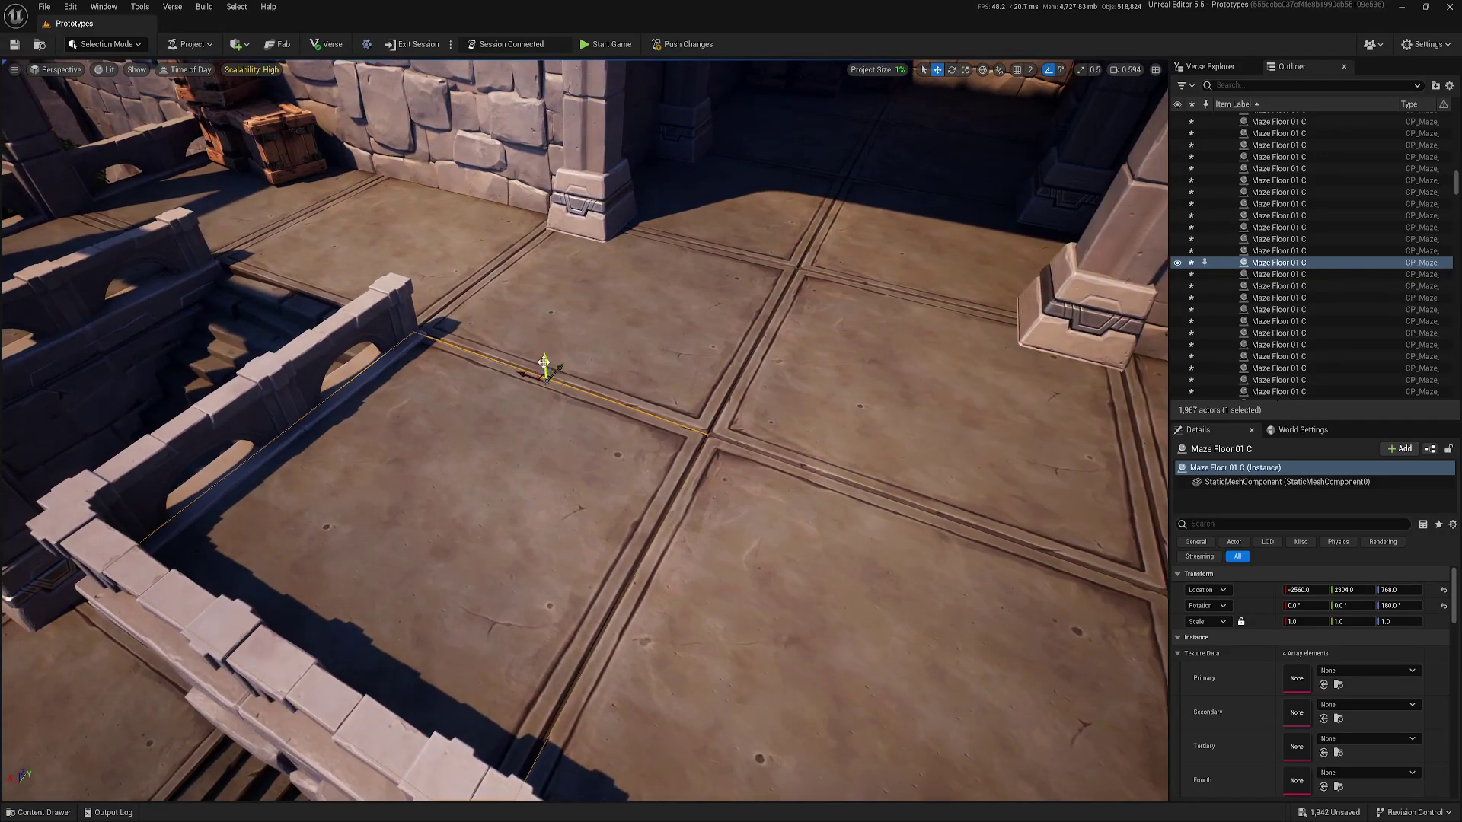
left_click_drag(547, 351, 552, 265)
key("d")
mouse_move(552, 265)
right_mouse_down()
mouse_move(487, 266)
mouse_move(559, 269)
right_mouse_up()
key("a")
key("s")
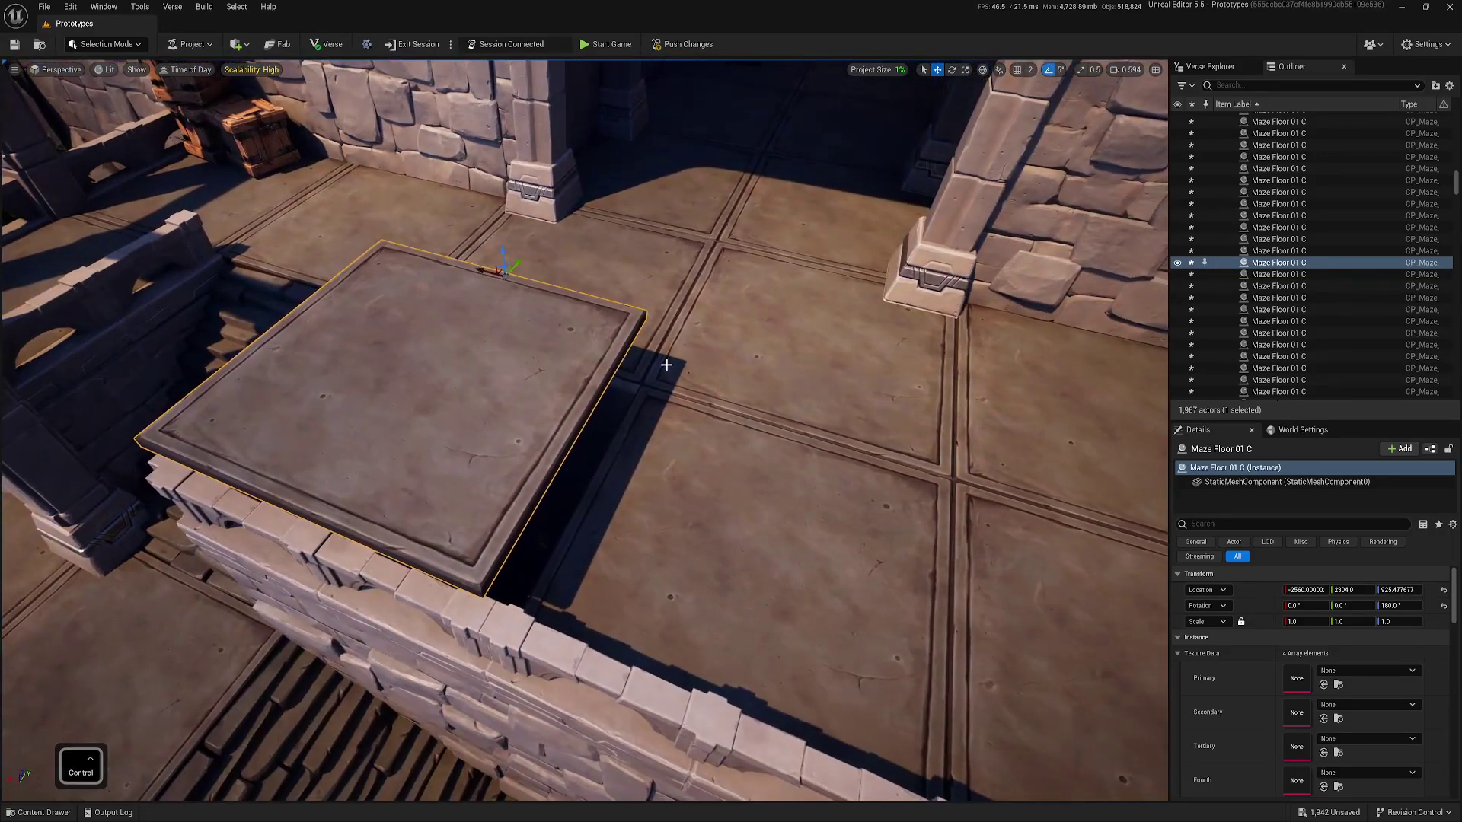
Step: Turn on grid snapping and undo the raising of the corner floor tile
left_click(1017, 70)
key("ctrl+z")
key("d")
right_click_drag(665, 347, 568, 348)
Step: Try to move the corner floor tile across the terrace and undo the changes
left_click_drag(665, 347, 1041, 271)
key("ctrl+z")
key("ctrl+z")
key("a")
right_click_drag(835, 359, 1104, 362)
key("s")
key("q")
key("w")
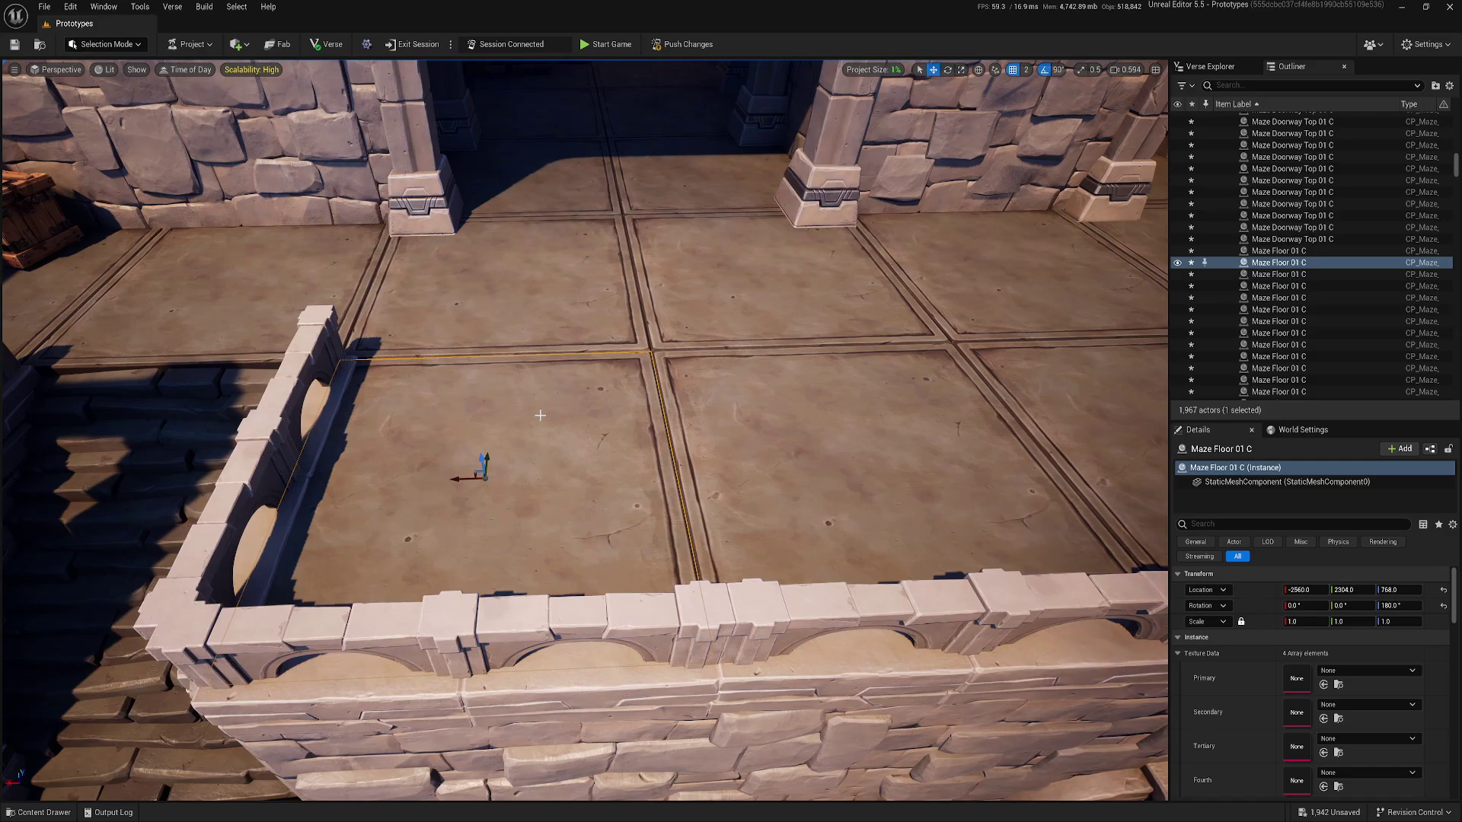
Step: Compare the detail properties of the corner floor tile with those of the neighbouring tile along the front railing
scroll(1275, 738, "down", 10)
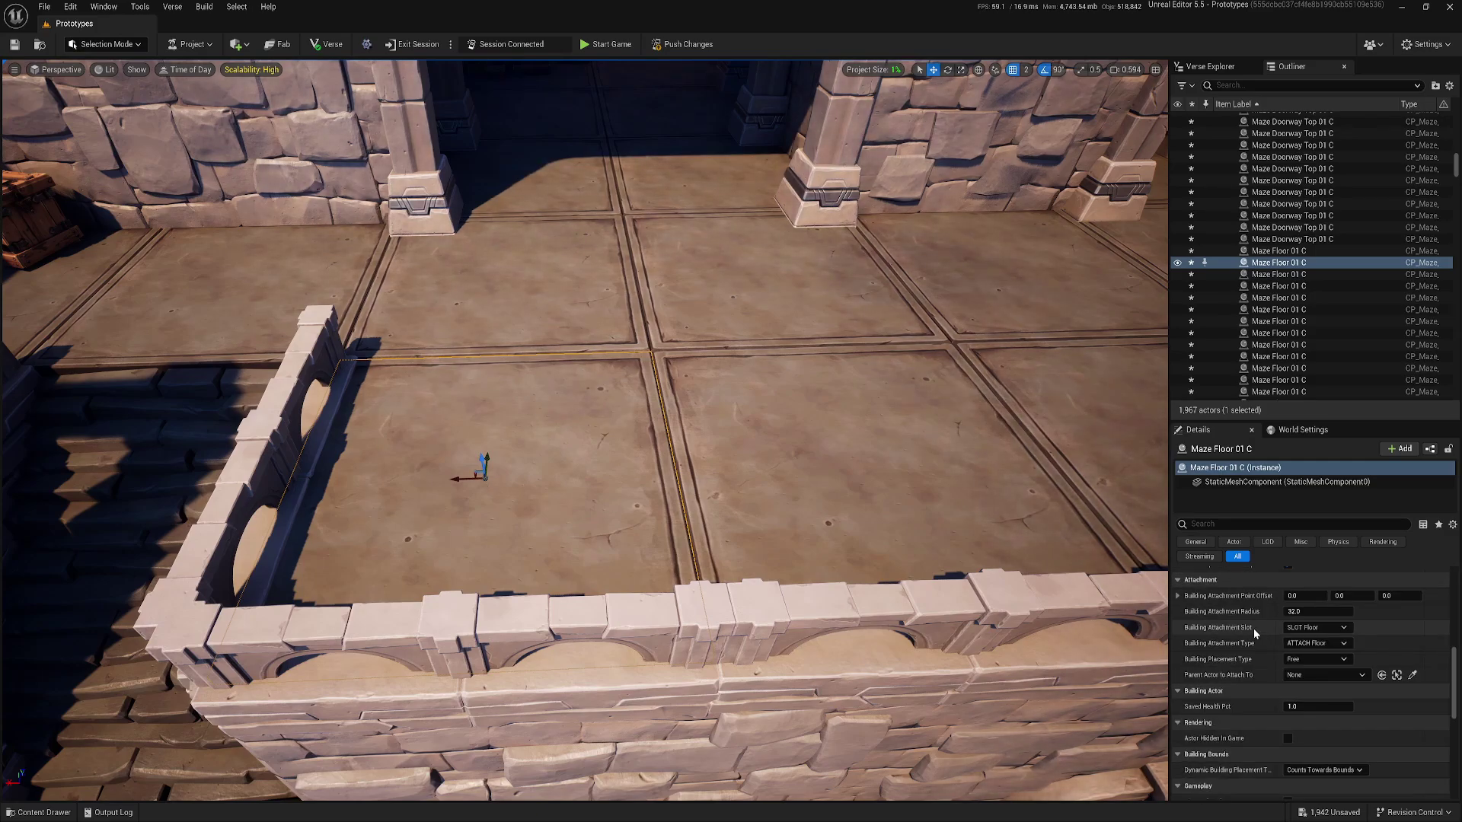
scroll(1237, 633, "up", 10)
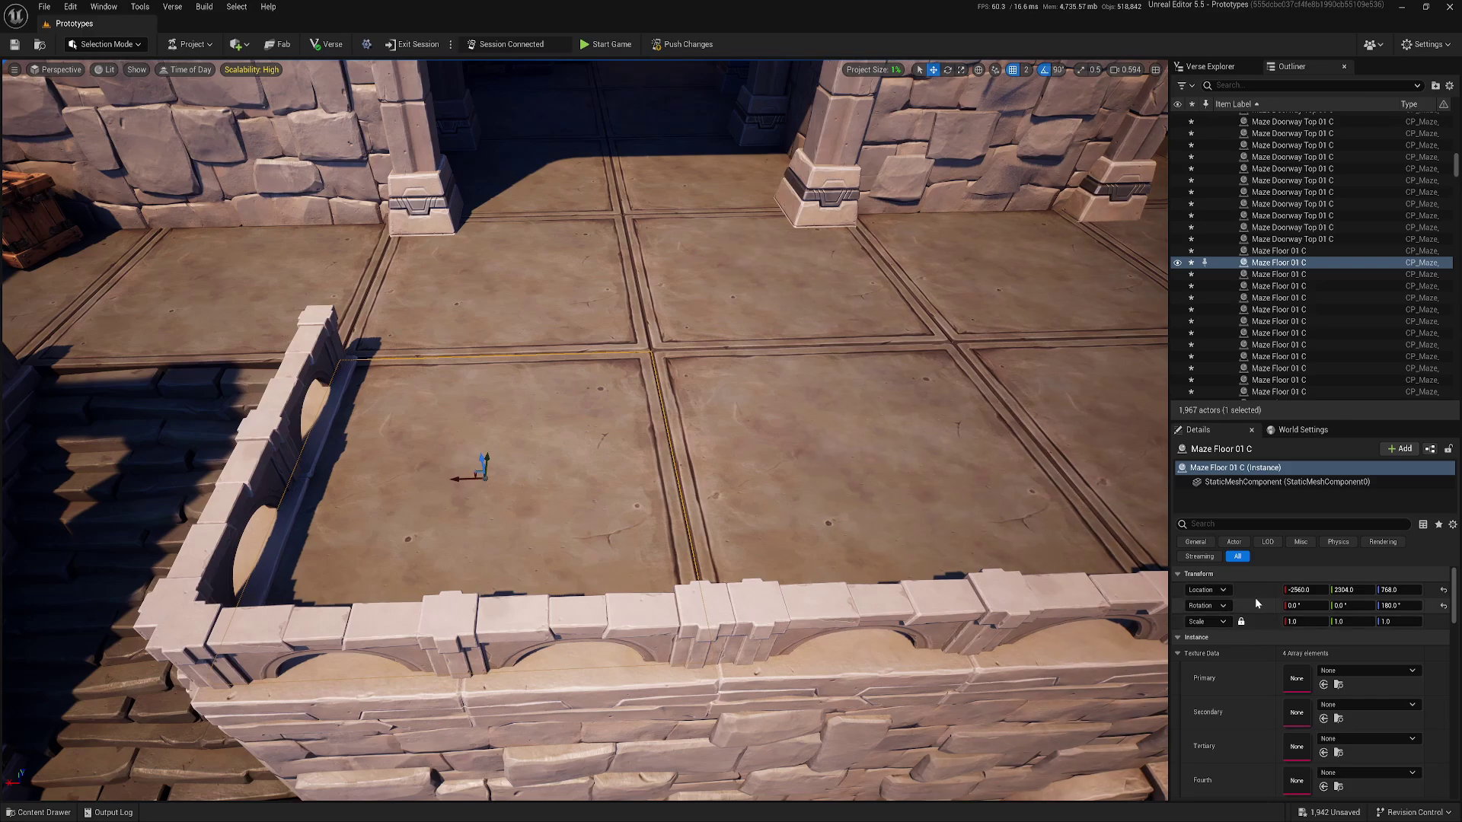
left_click(778, 430)
left_click(729, 207)
left_click(558, 424)
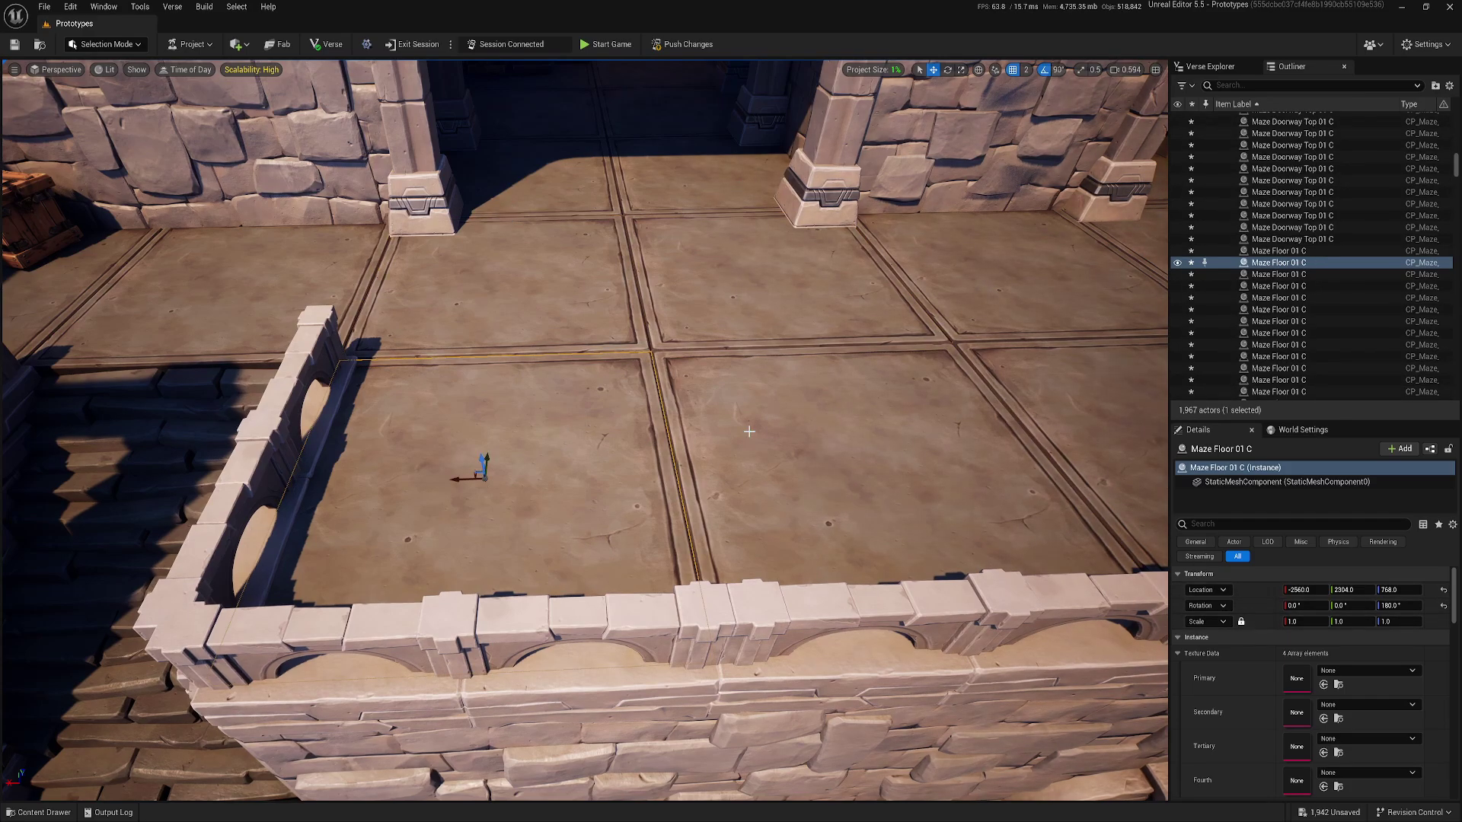
left_click(747, 430)
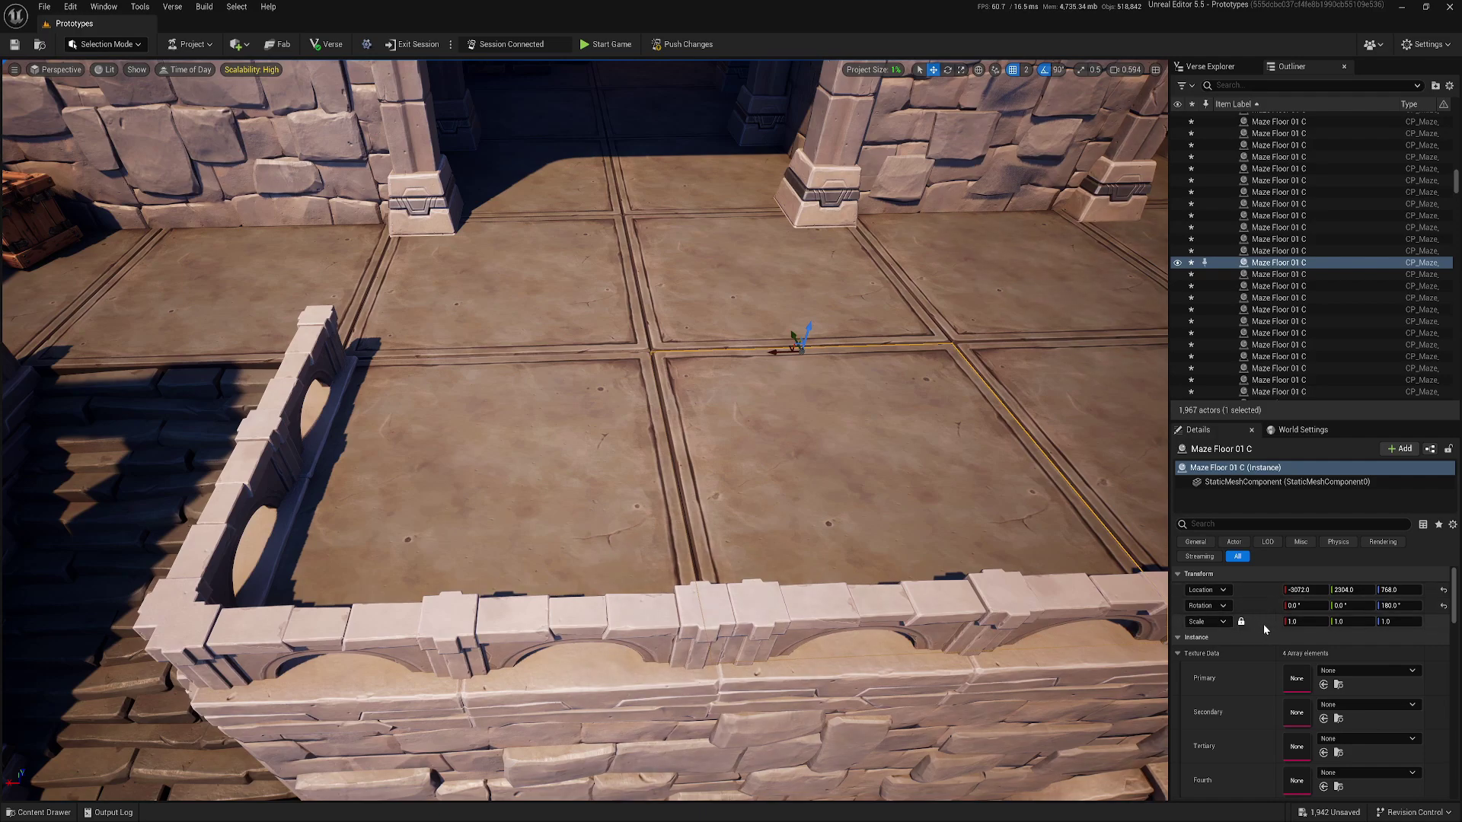
scroll(1276, 662, "down", 10)
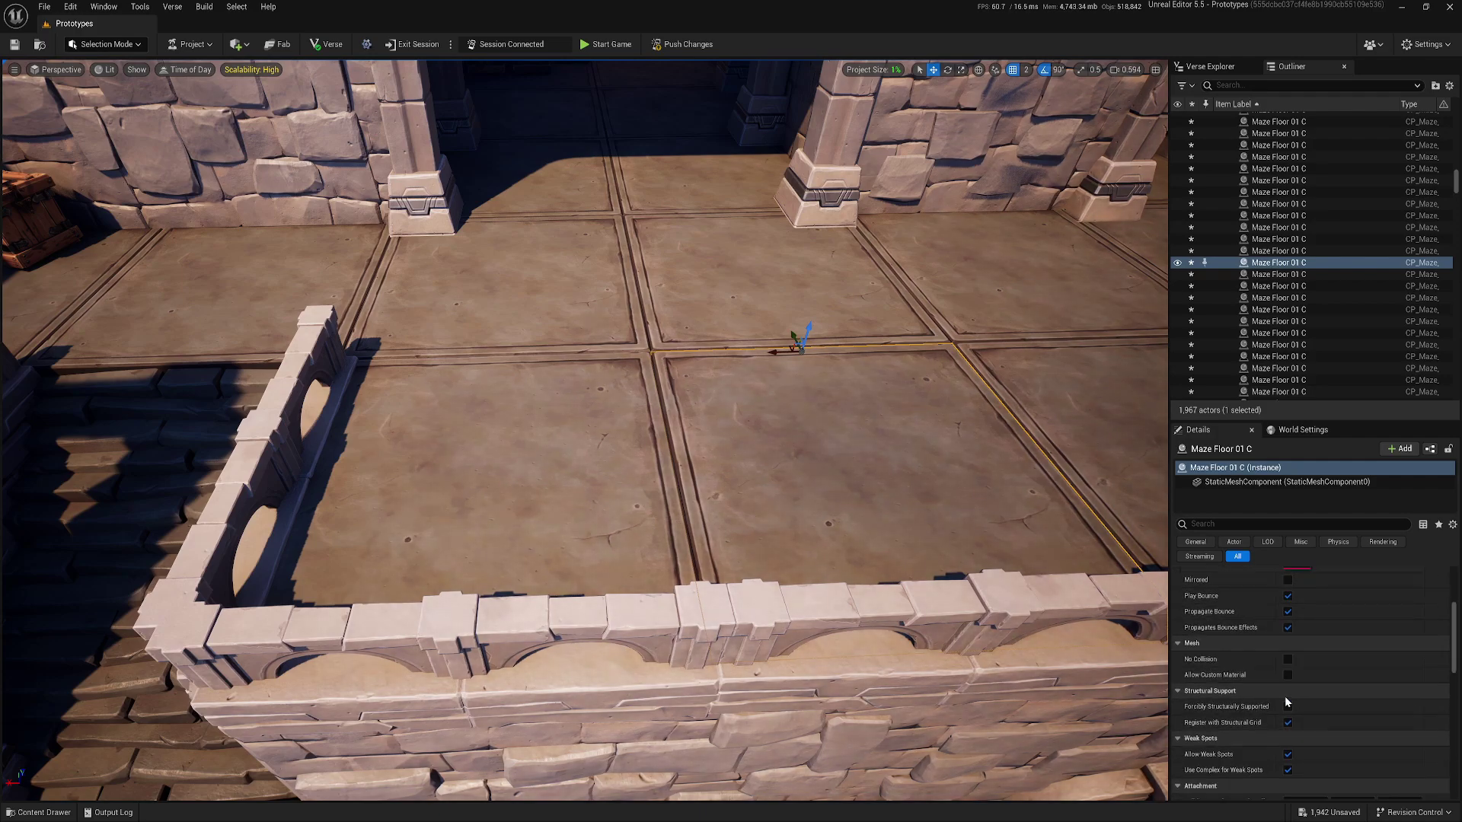
scroll(1286, 696, "down", 10)
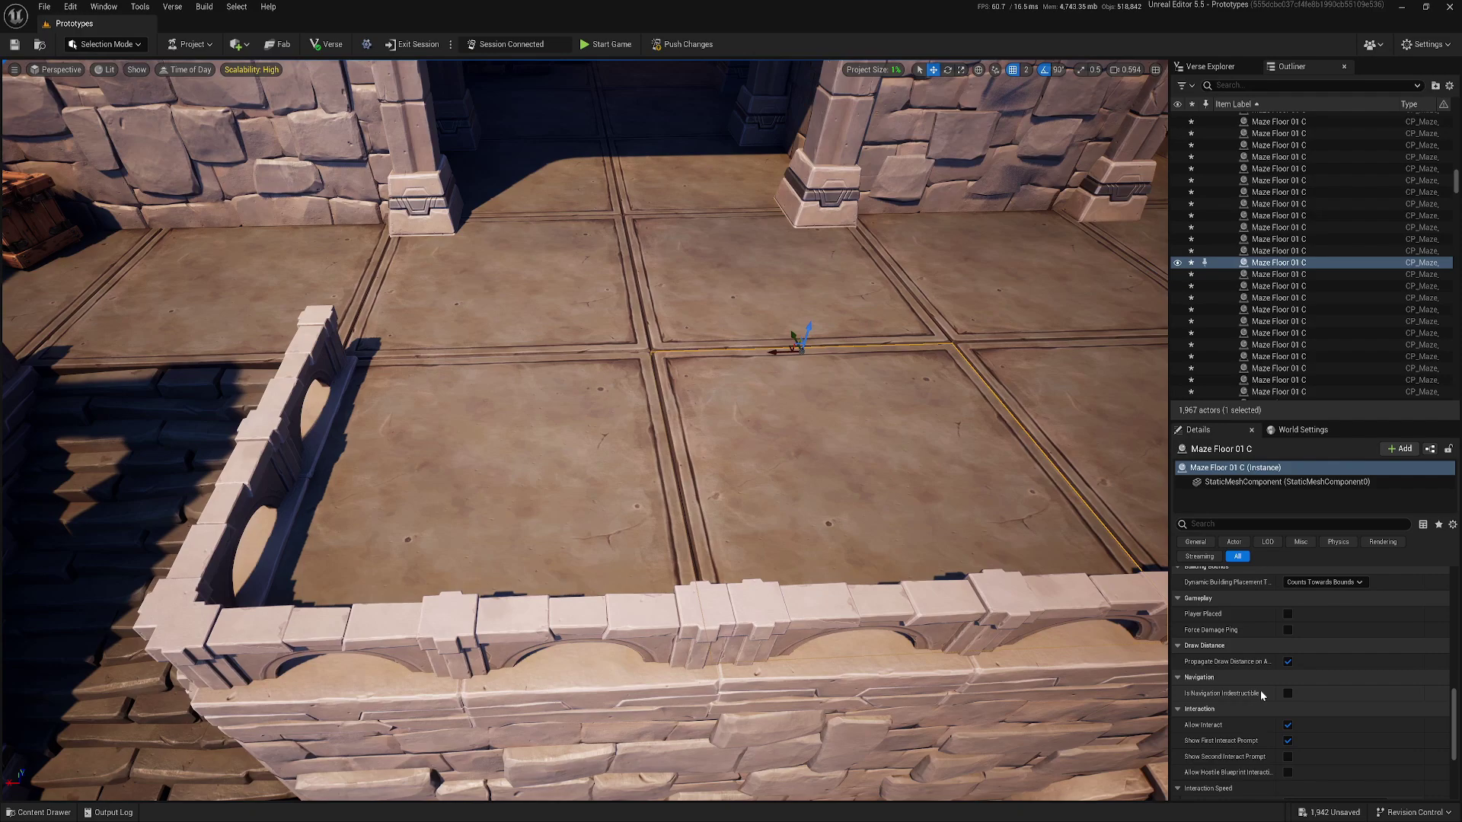
scroll(1259, 690, "up", 20)
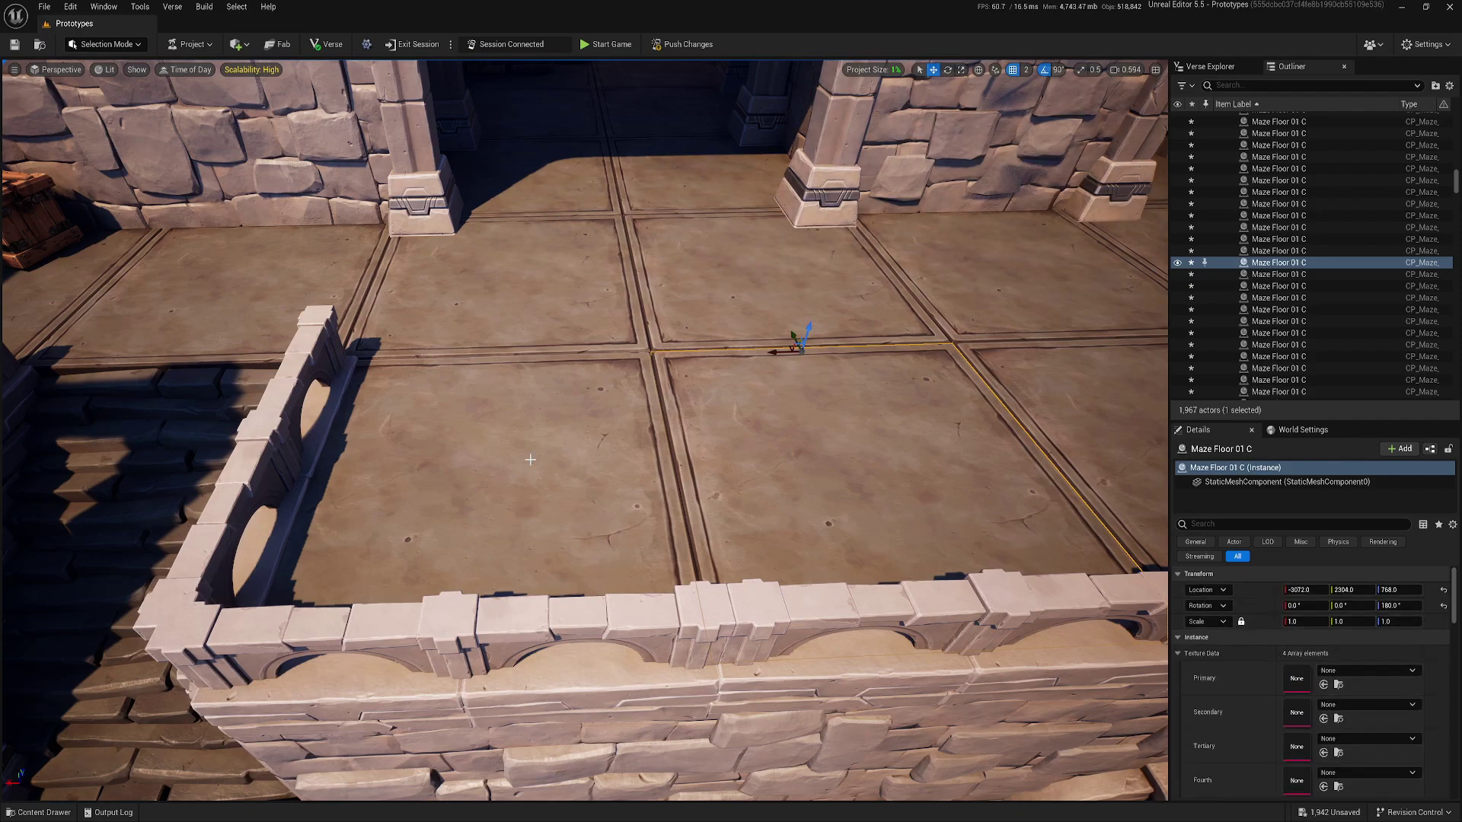
Step: Examine how the square floor tiles line up across the terrace and into the doorway, and survey the surrounding fortress
right_click_drag(530, 459, 521, 425)
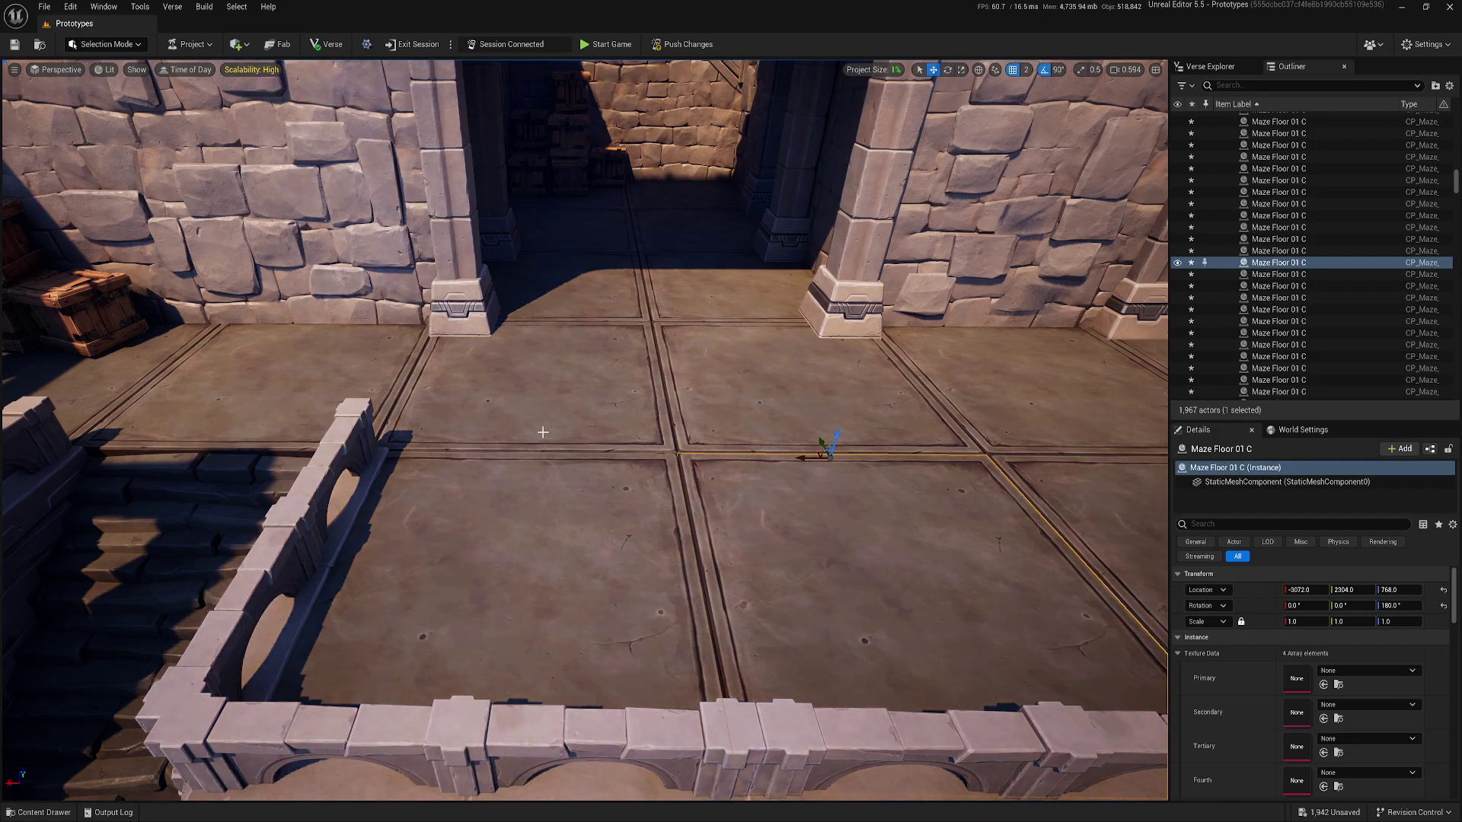
right_click_drag(544, 411, 544, 411)
key("s")
key("w")
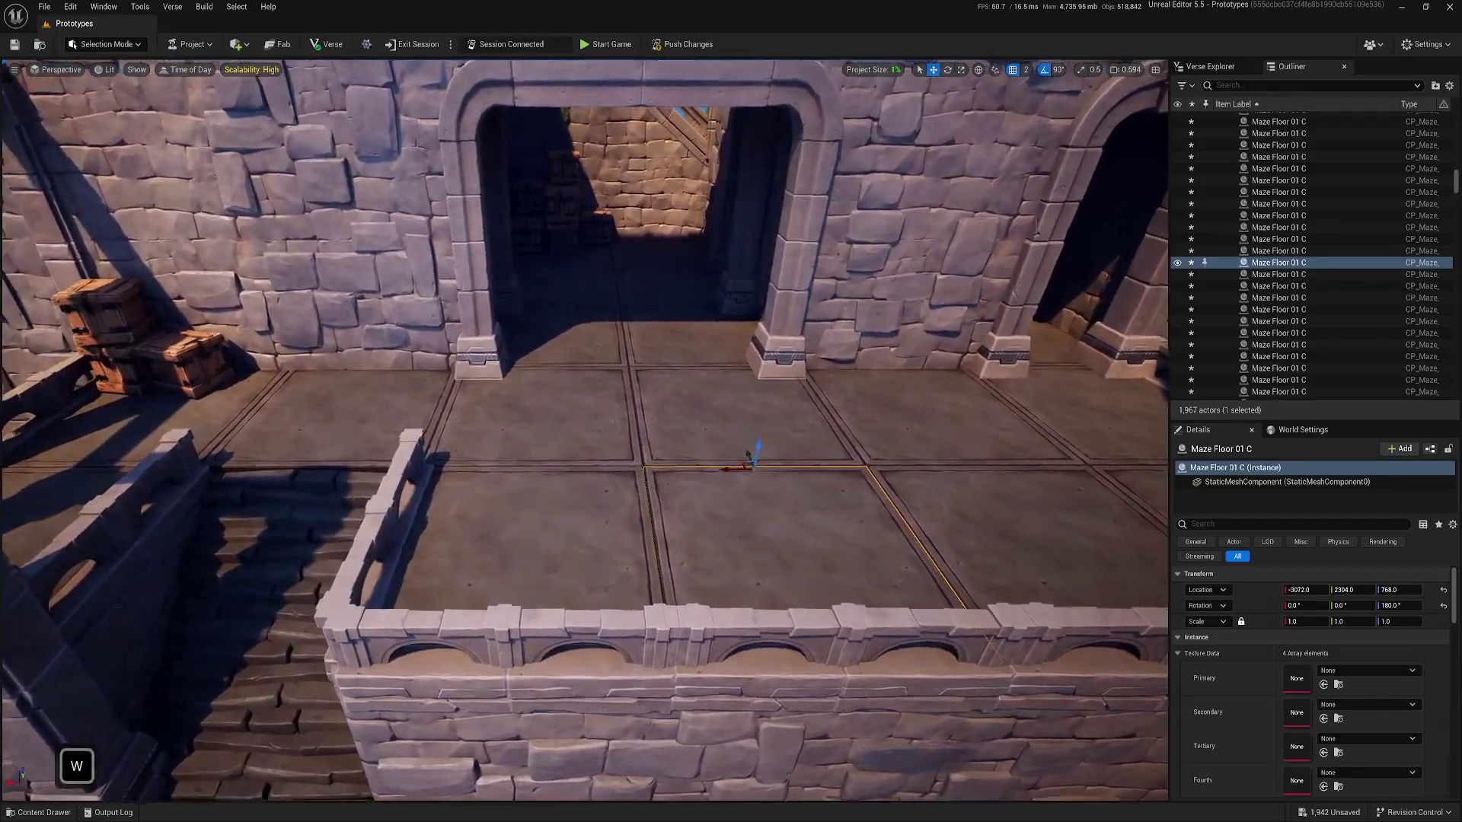
key("s")
key("s")
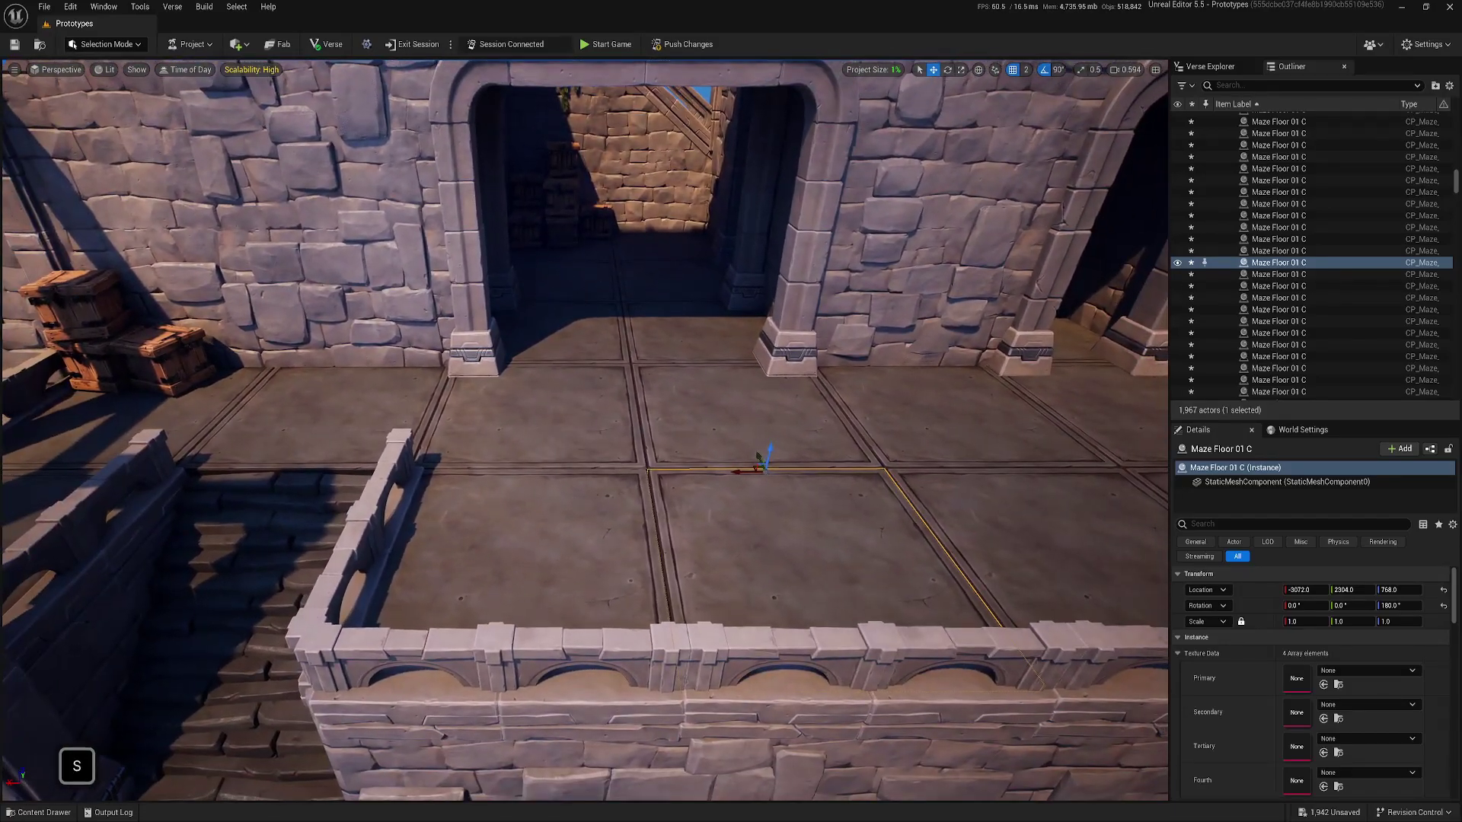
key("w")
key("d")
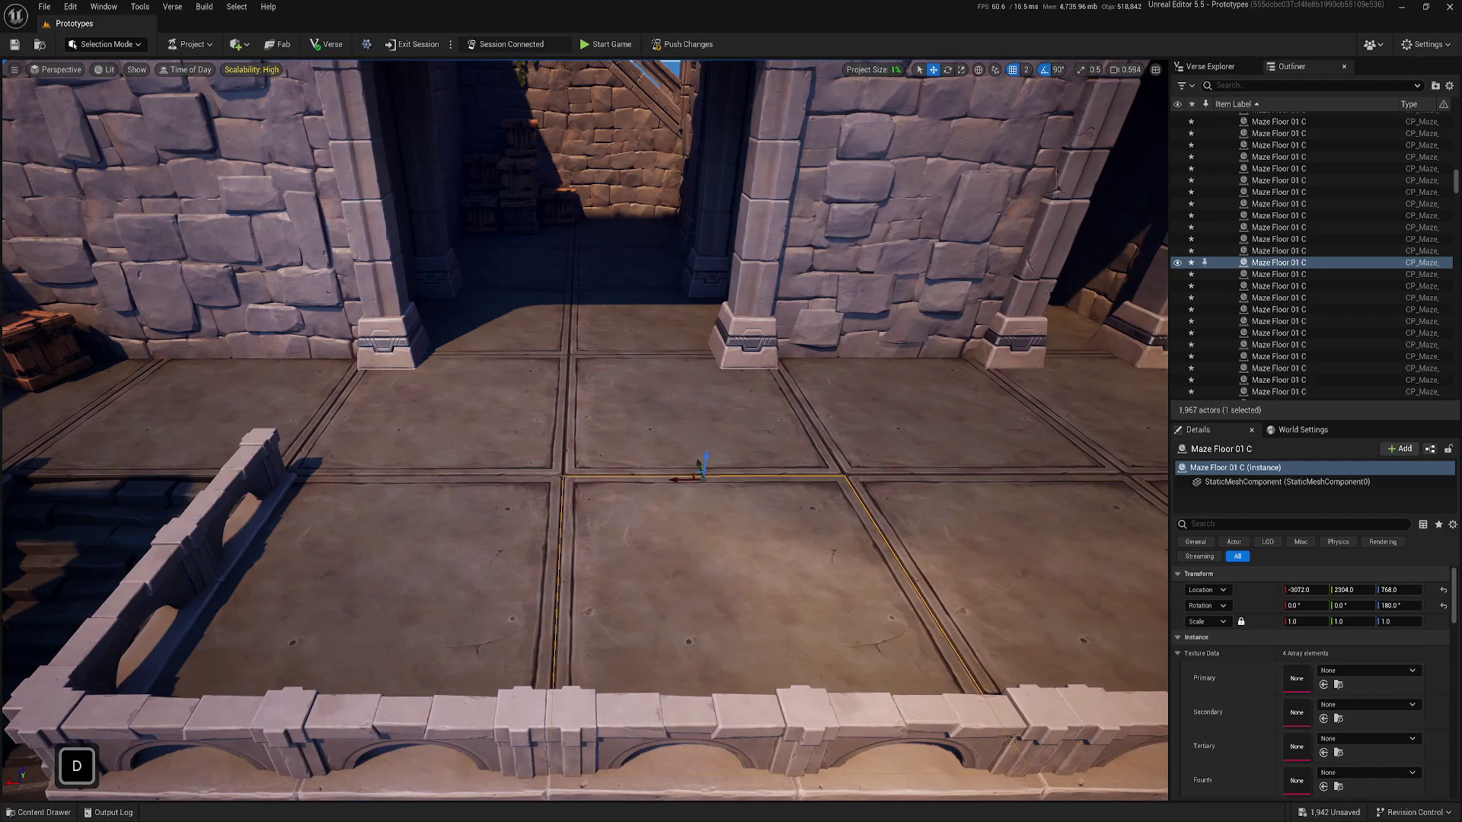
key("w")
key("e")
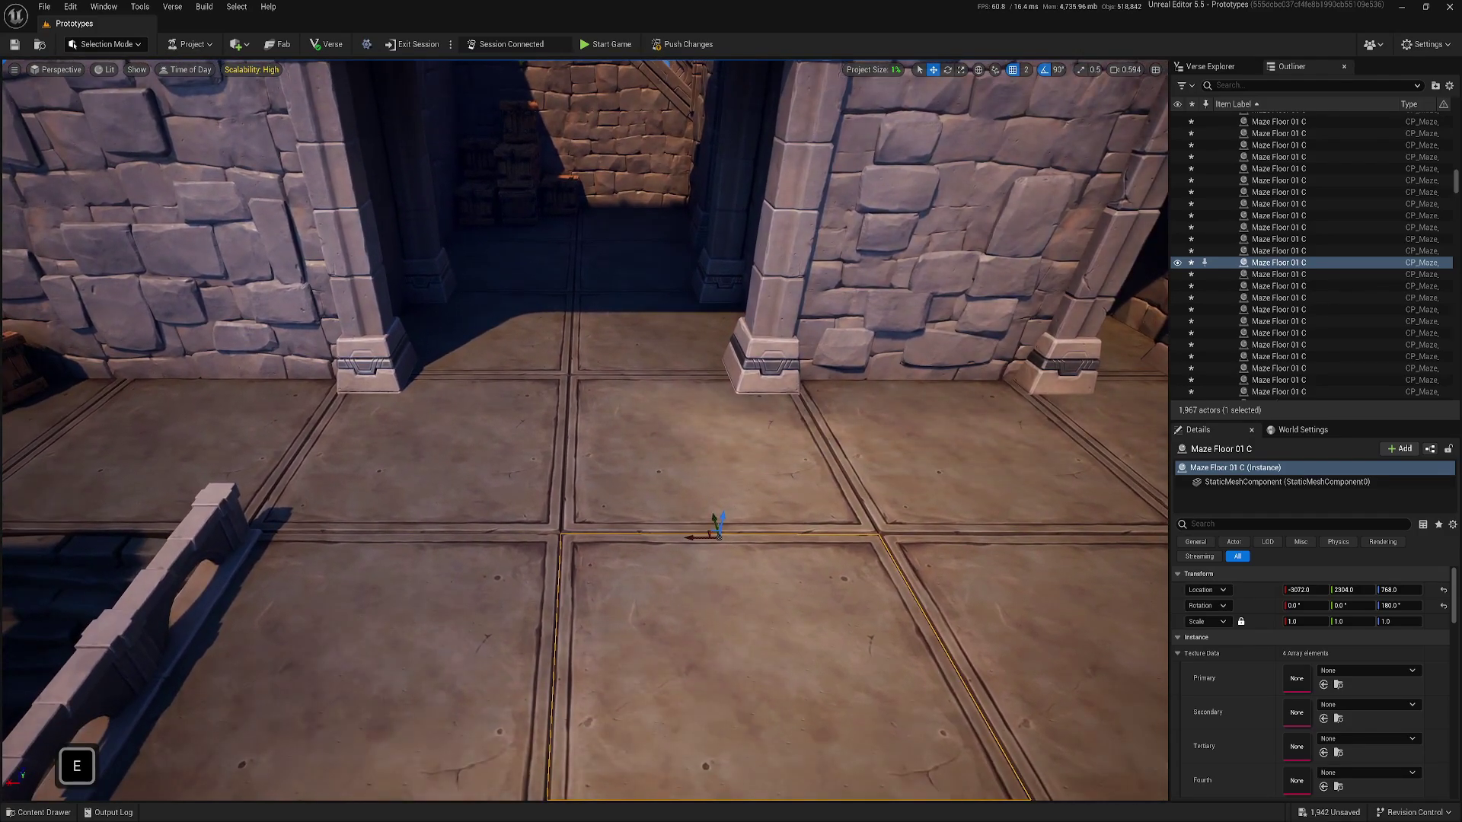
key("q")
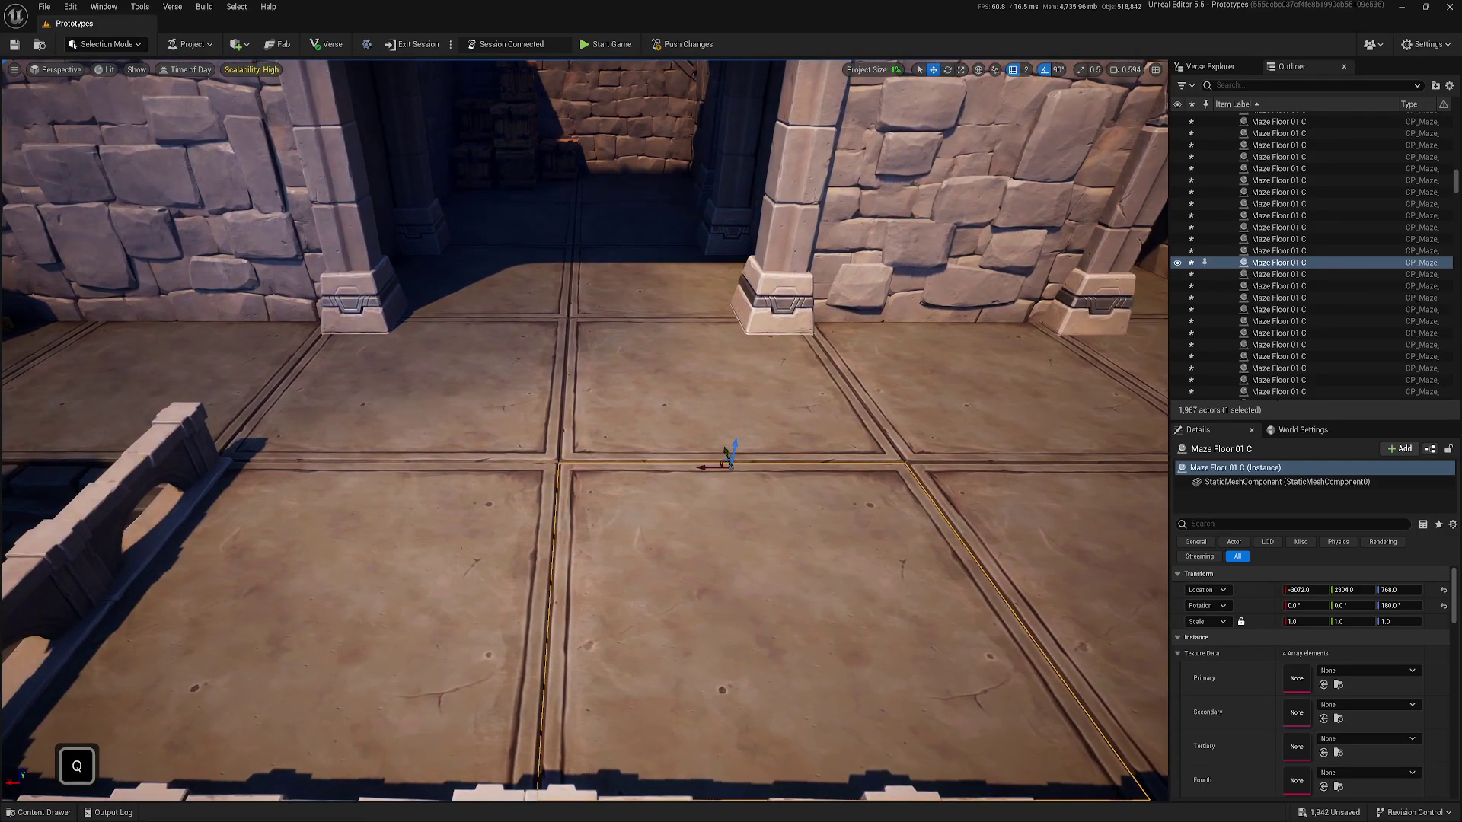
key("s")
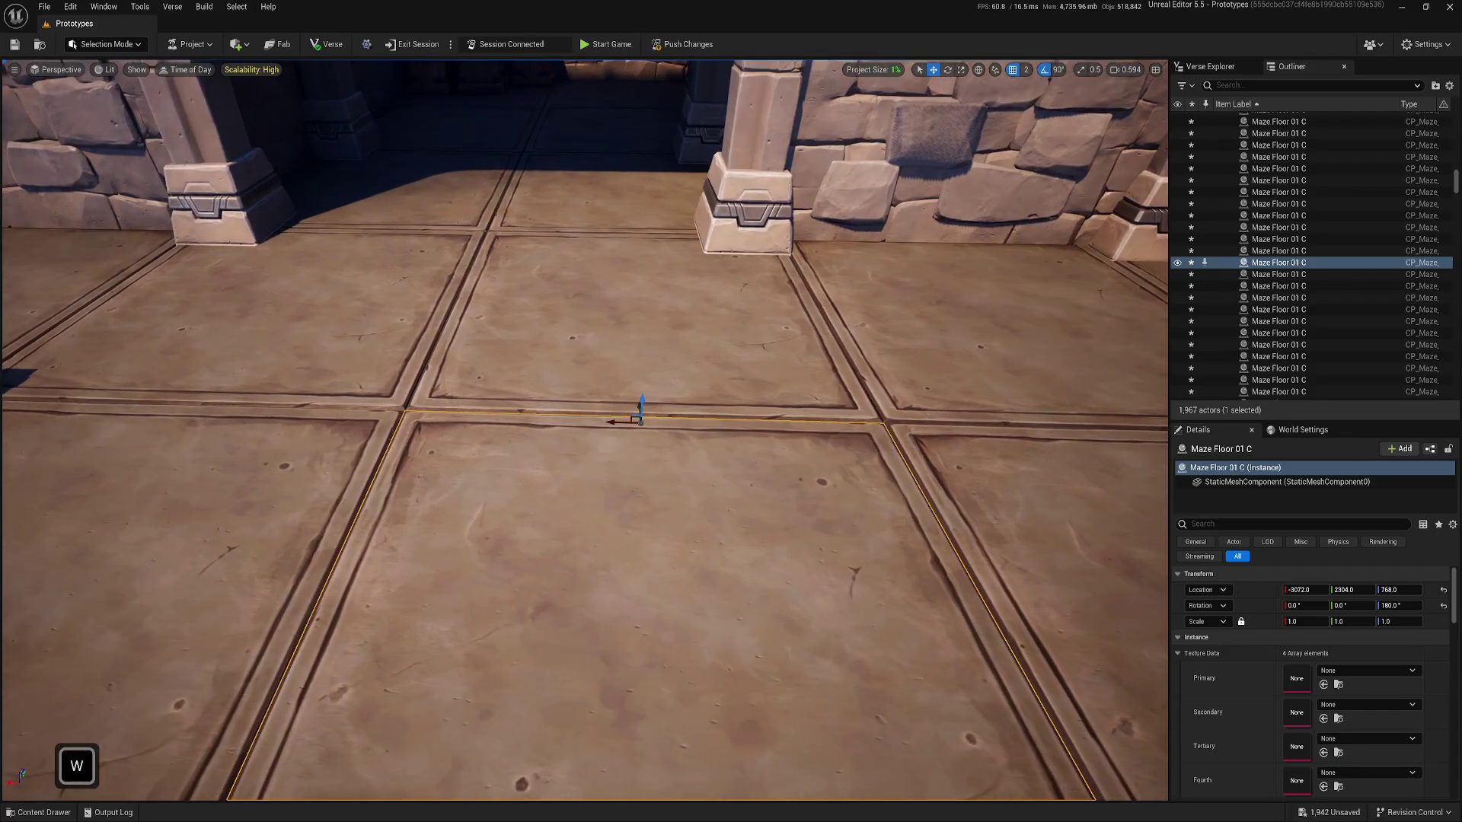
key("w")
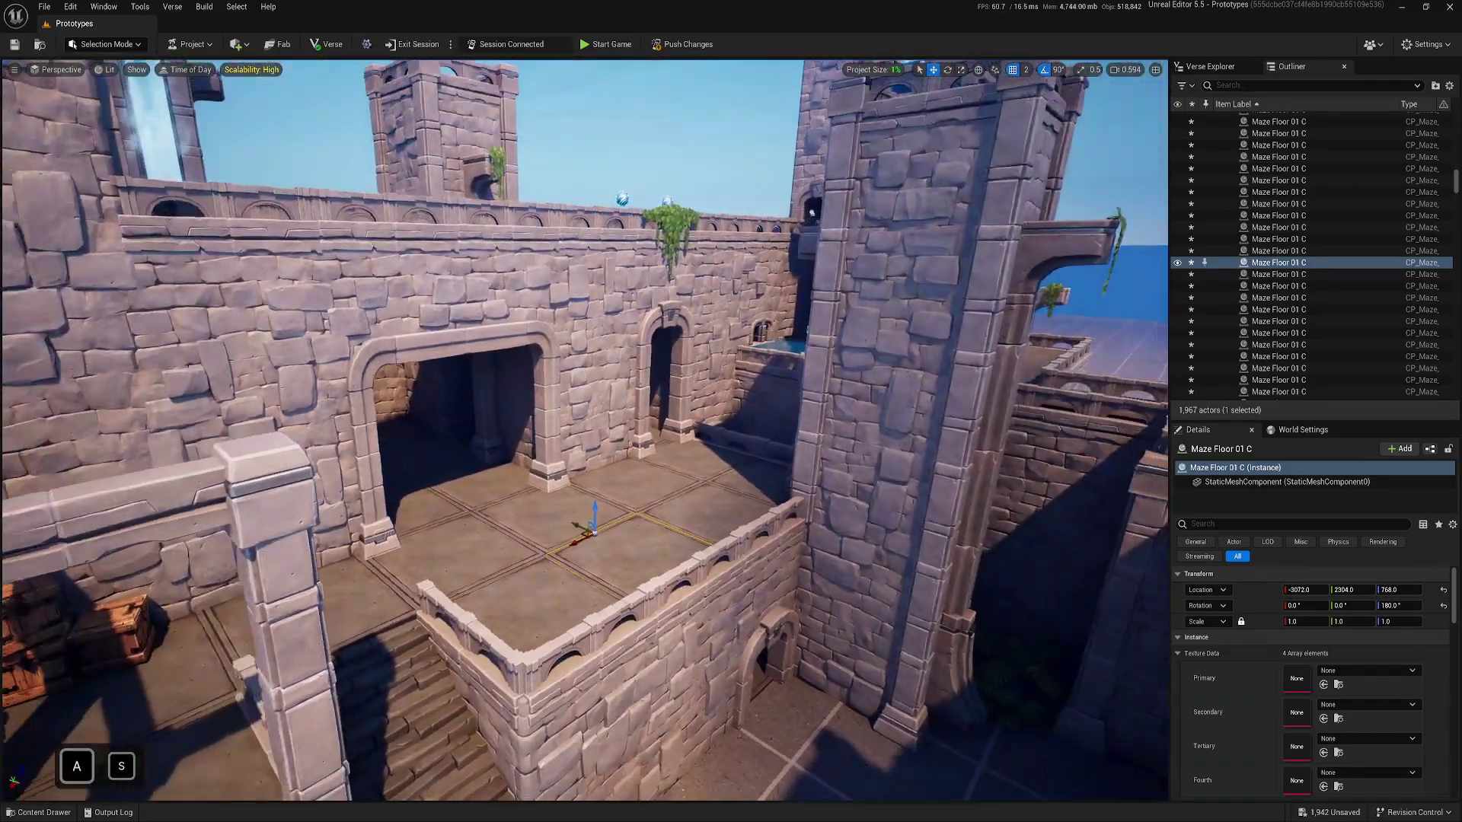
key("a")
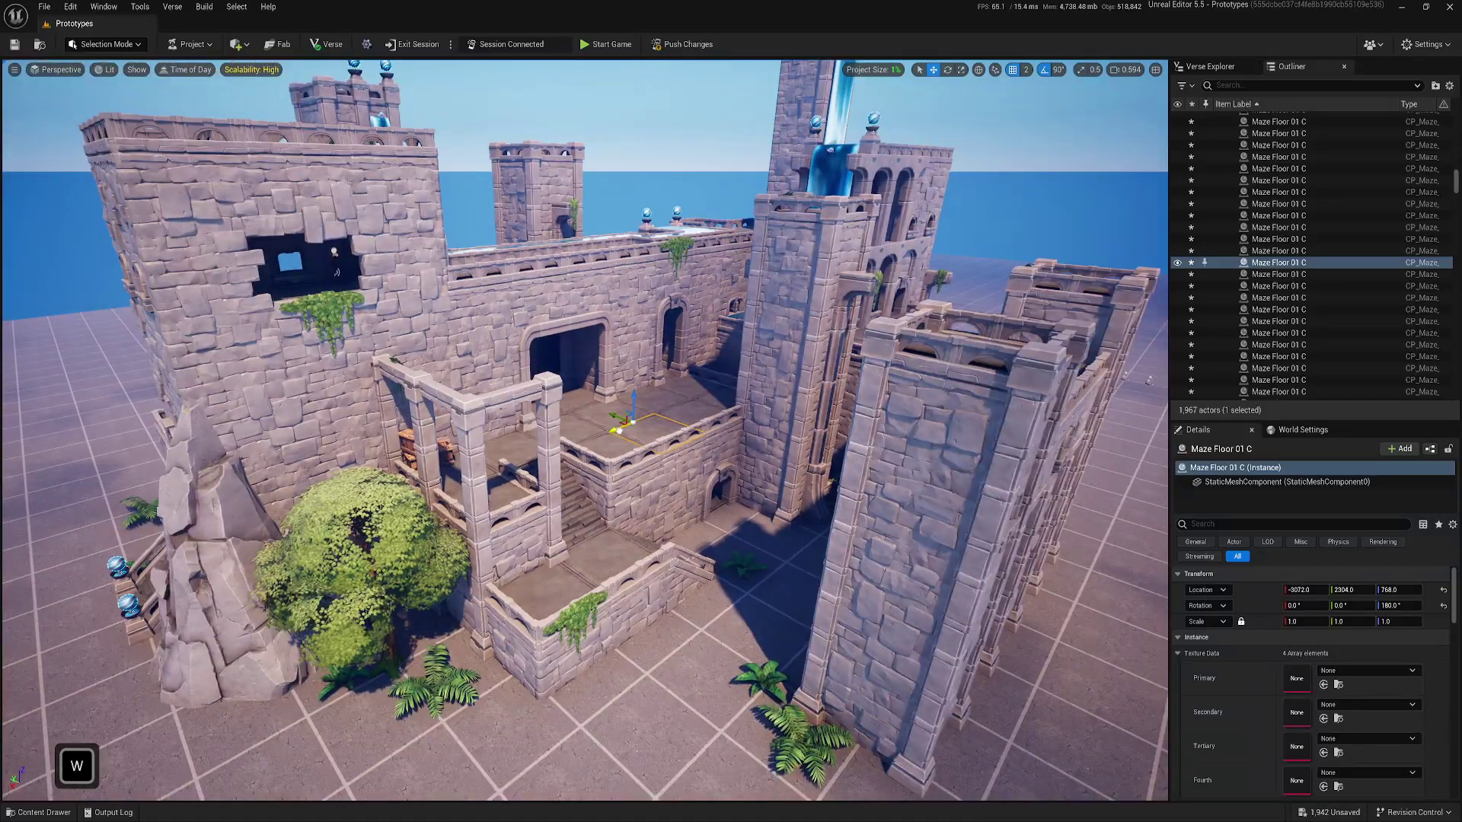
key("w")
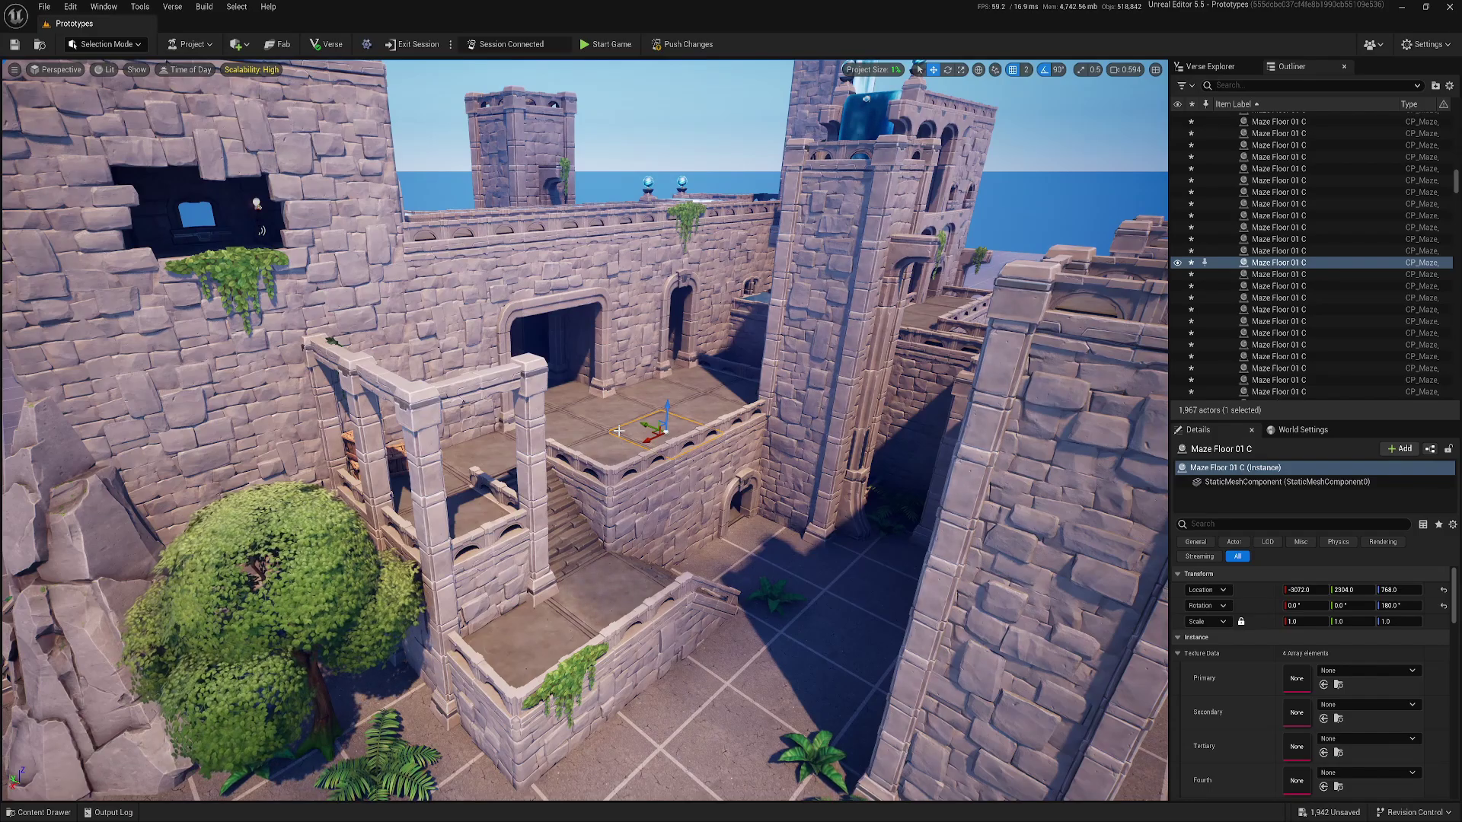
Step: Select the floor tile in the terrace's front corner beside the stair railing
key("w")
key("d")
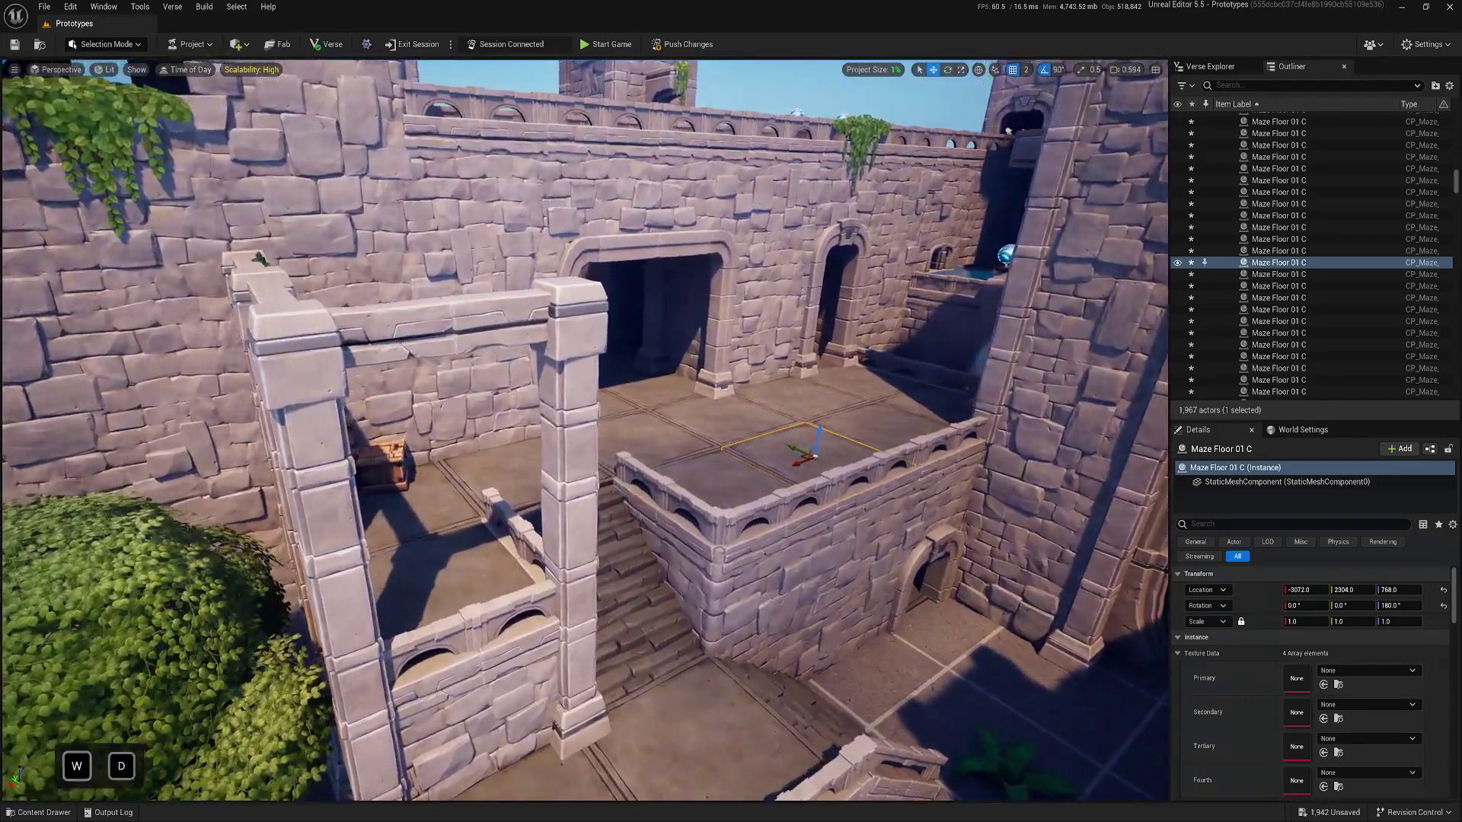
key("e")
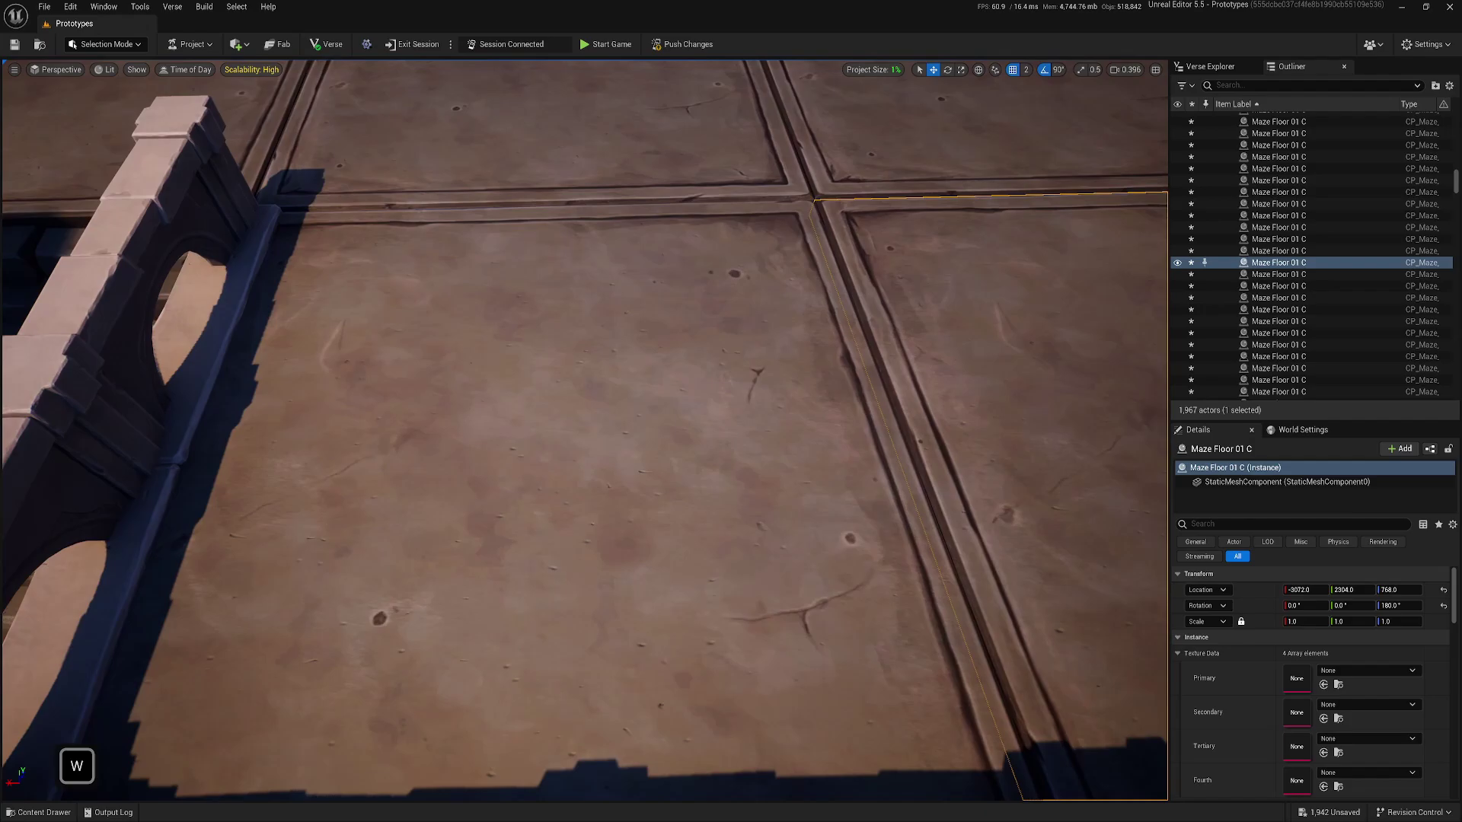
key("s")
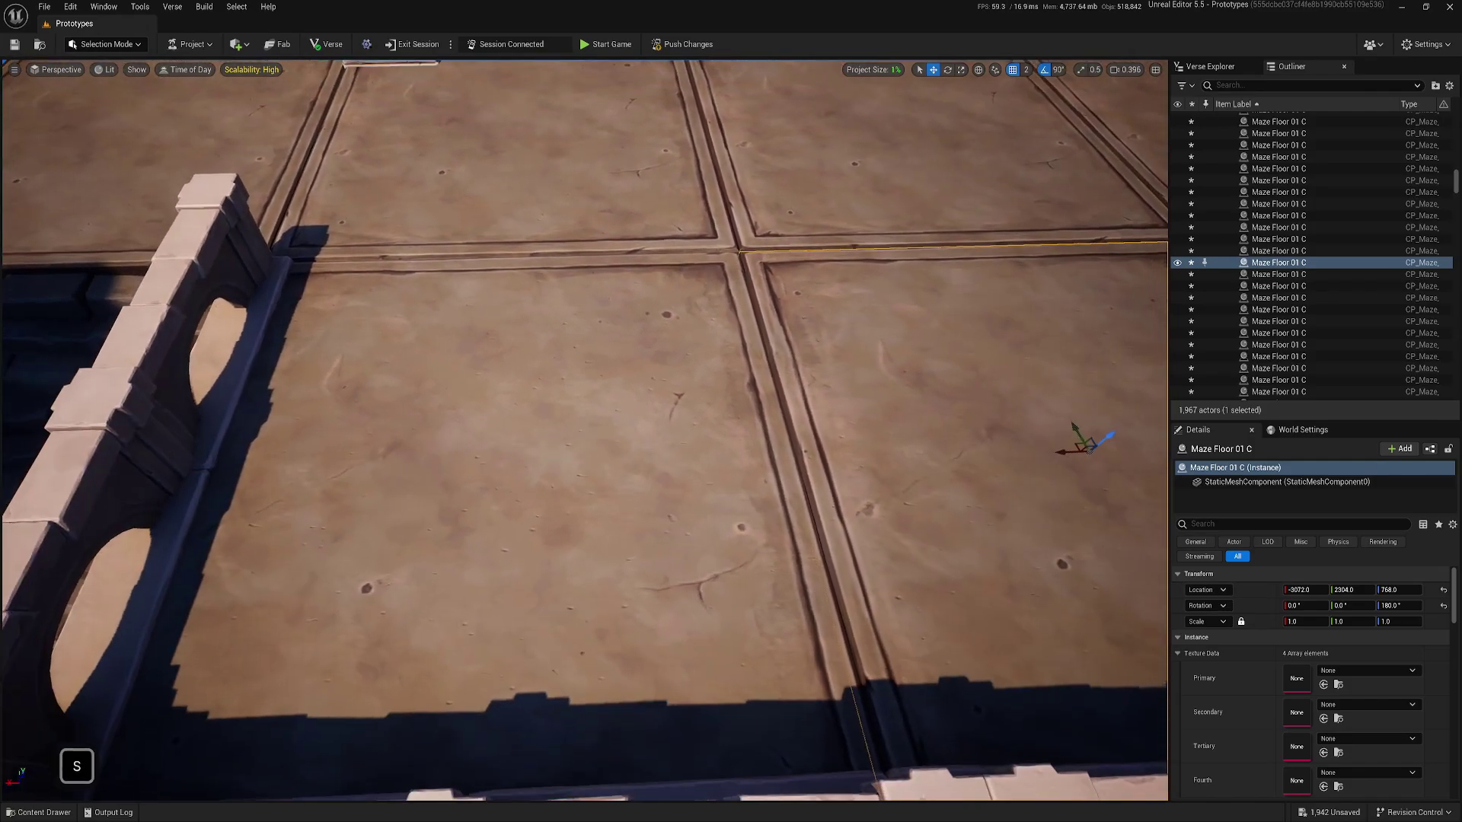
left_click(548, 442)
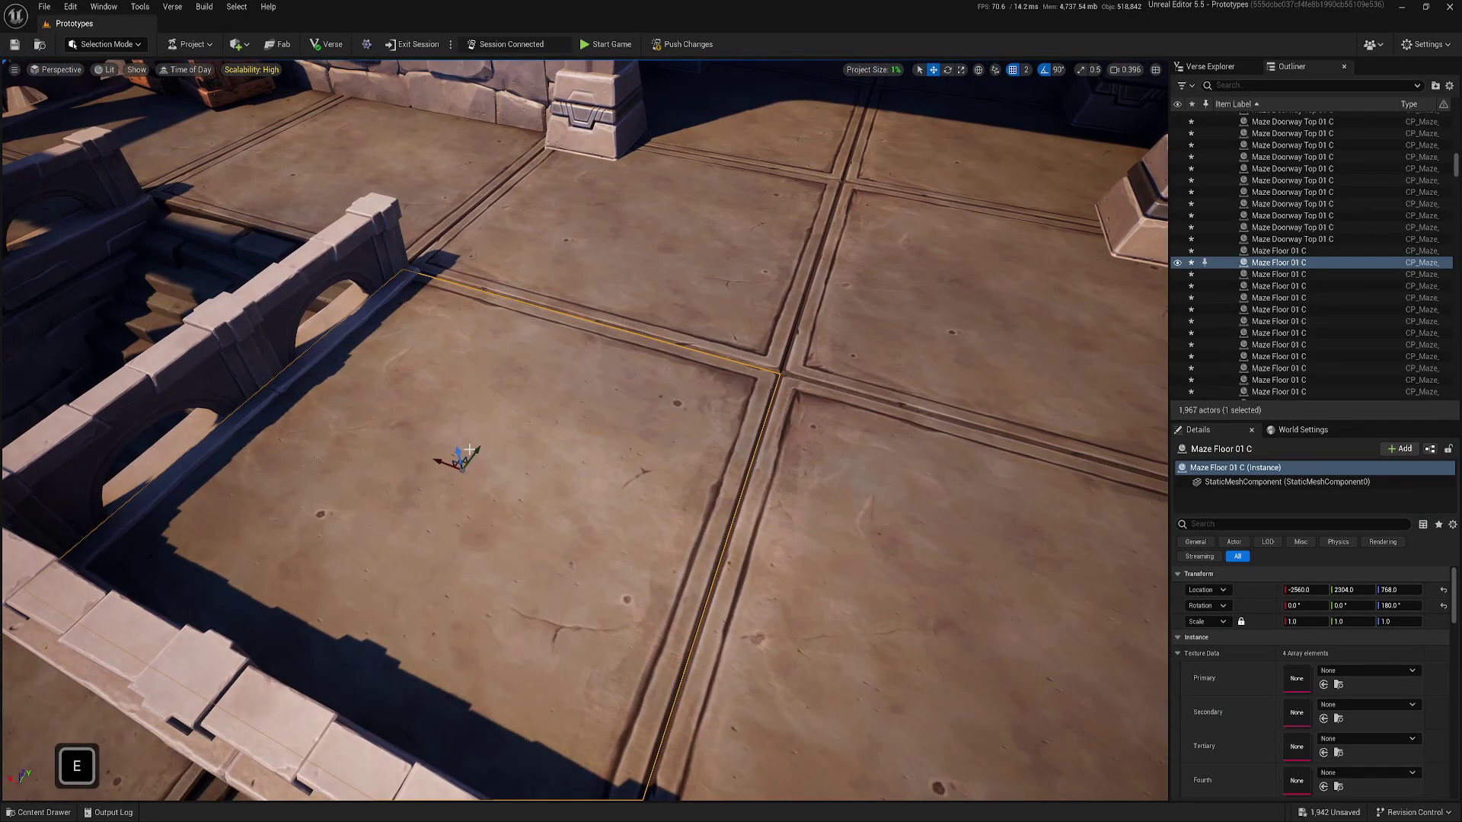
Step: Examine how the corner floor tile lines up with the neighbouring tiles, the railings and the doorway pillars
key("a")
right_click_drag(561, 194, 438, 184)
key("w")
key("d")
key("s")
key("e")
key("d")
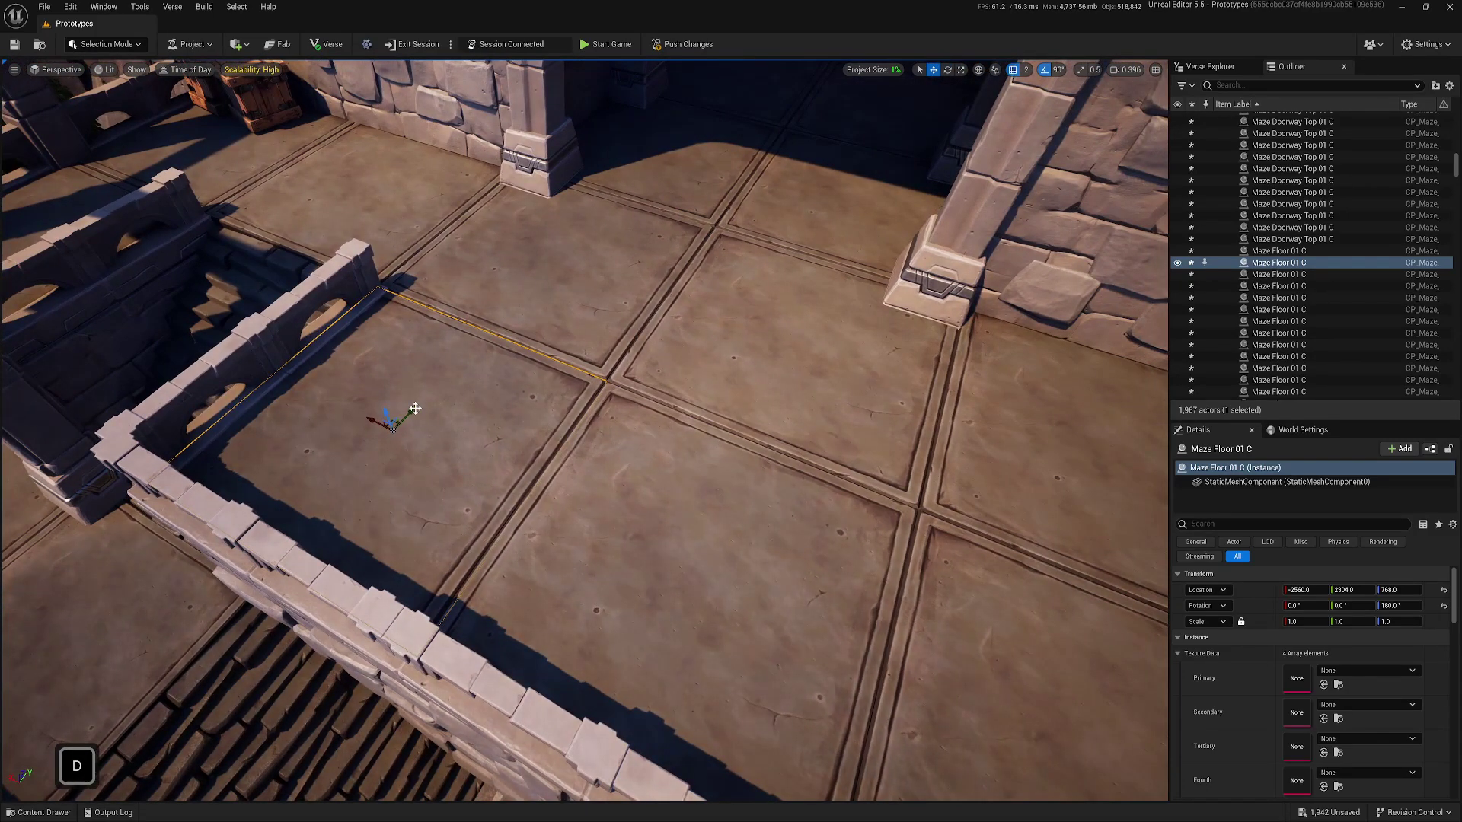
key("w")
key("a")
right_click_drag(356, 443, 490, 195)
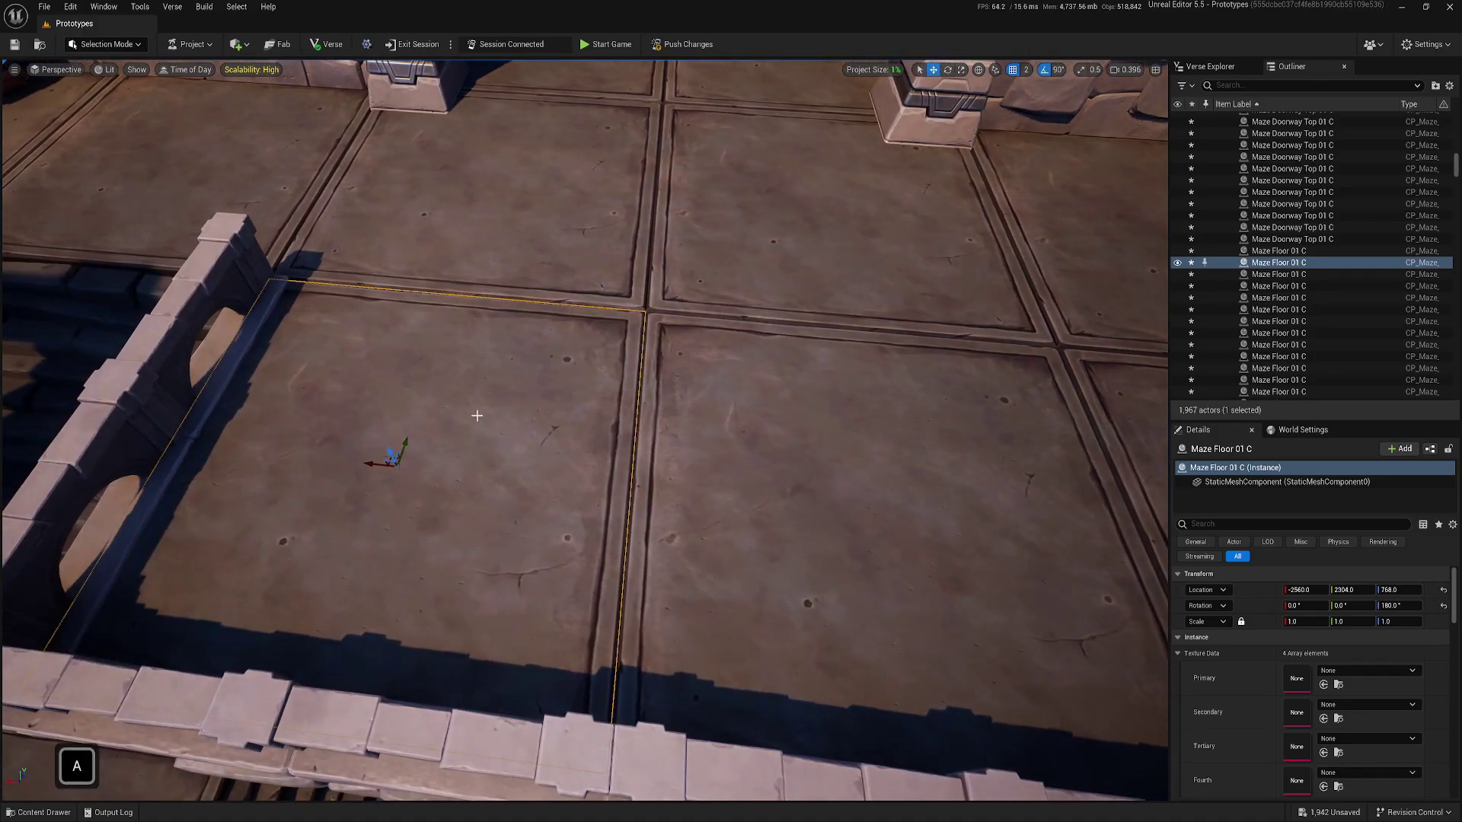
right_click_drag(476, 415, 422, 423)
key("d")
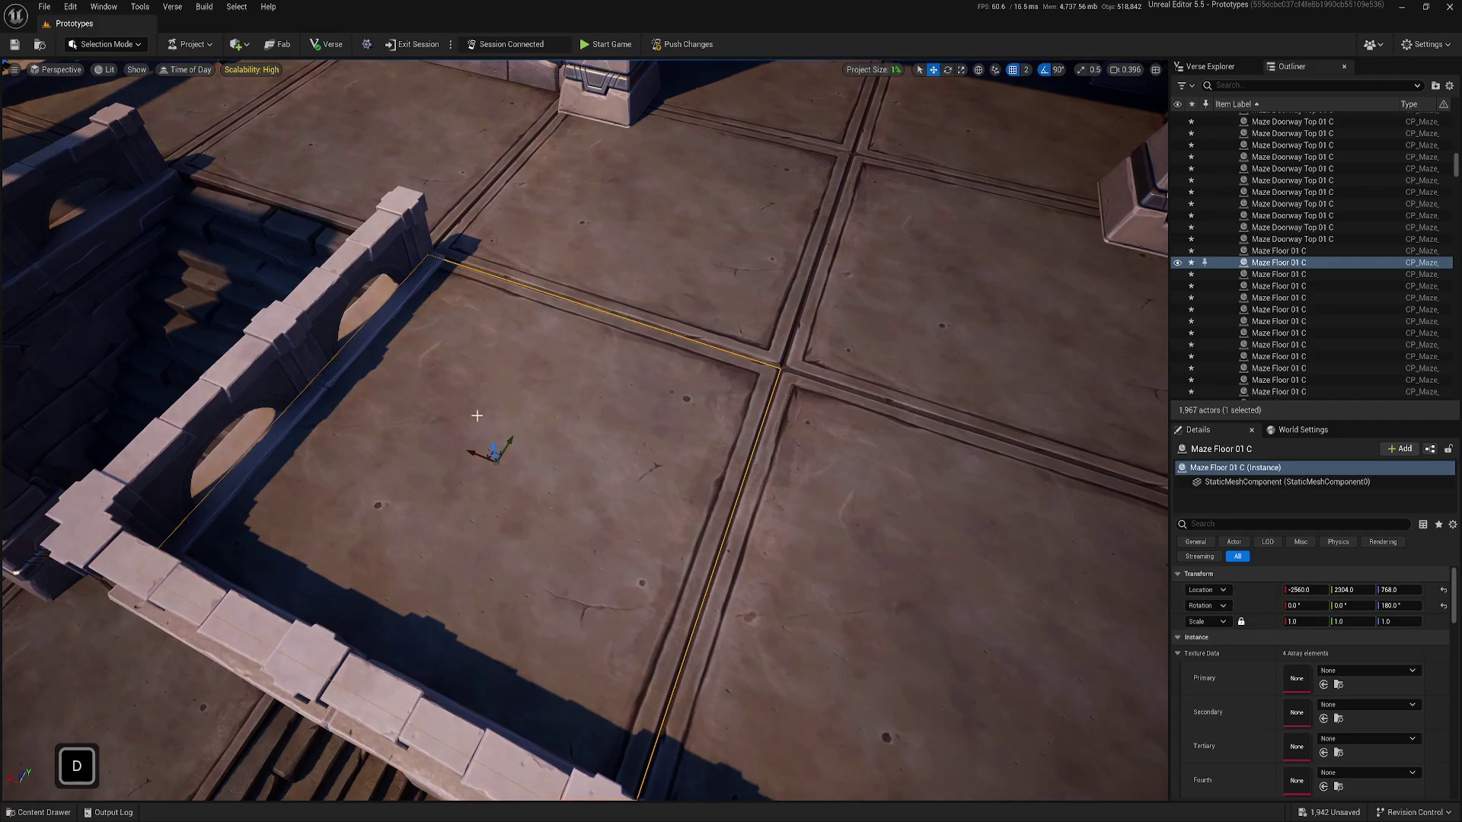
mouse_move(496, 415)
right_mouse_down()
mouse_move(537, 327)
mouse_move(512, 416)
right_mouse_up()
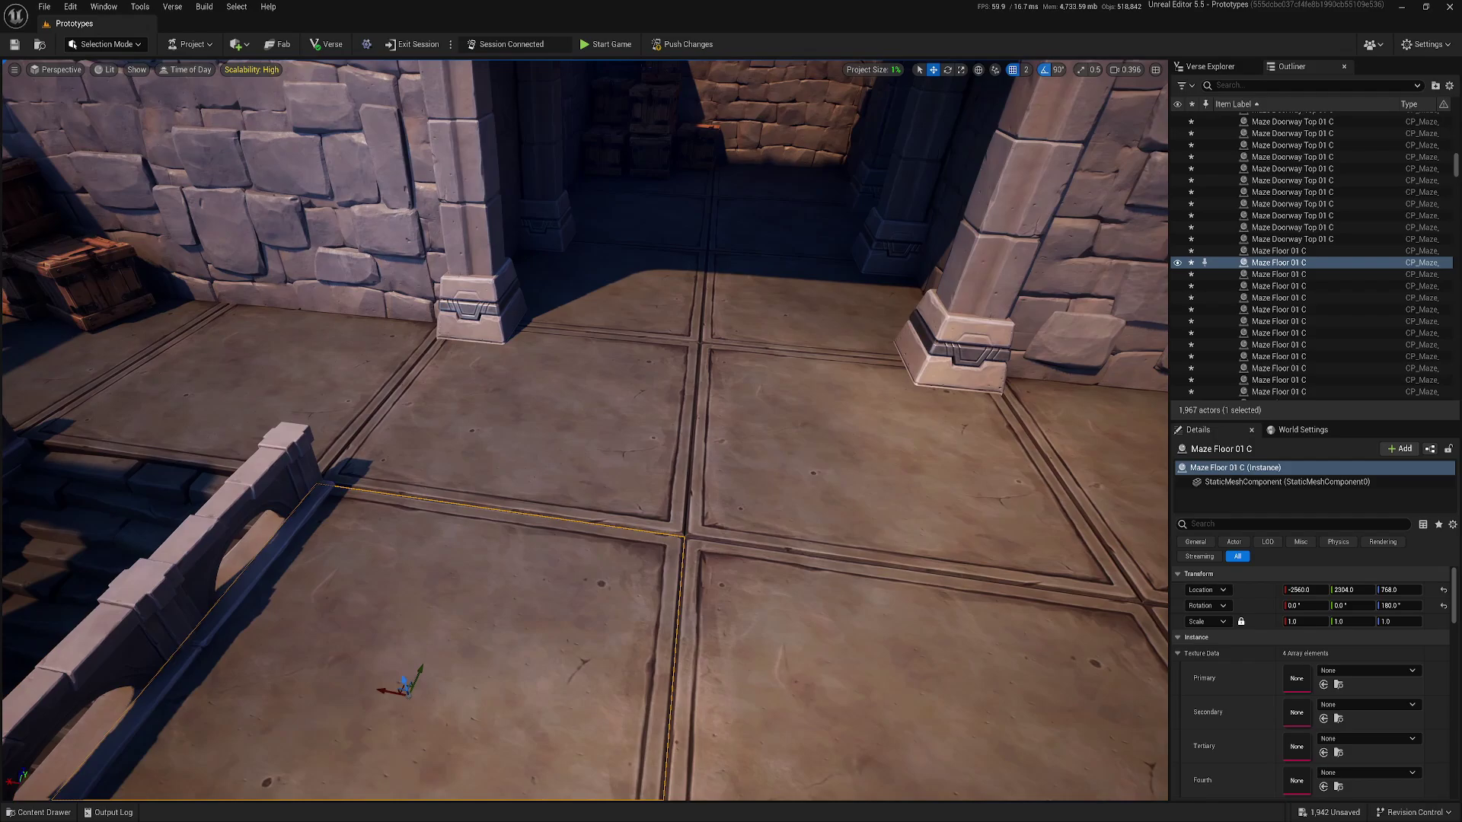
right_click_drag(477, 305, 476, 305)
key("s")
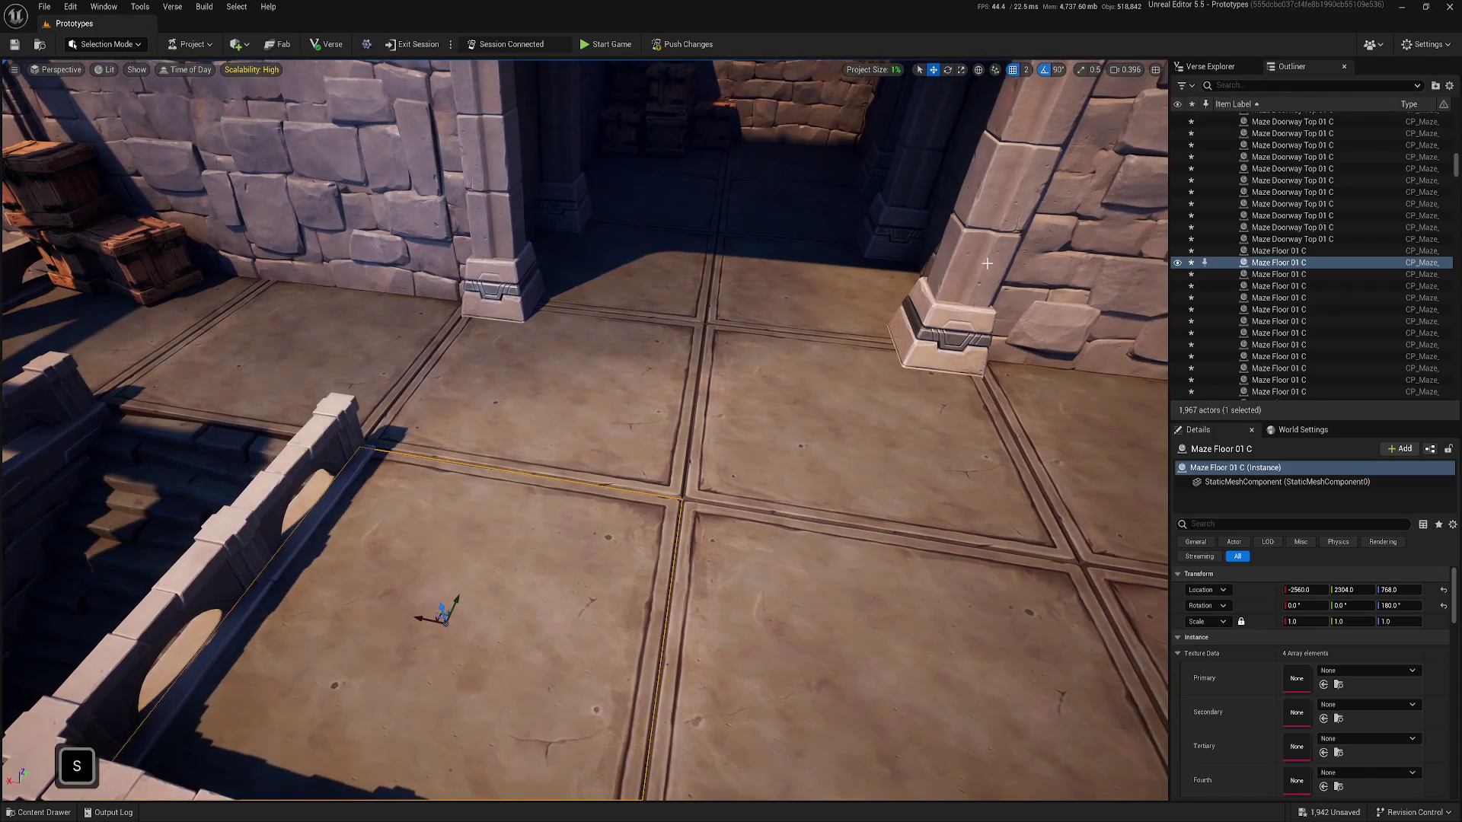
Step: Turn off grid snapping and duplicate the corner floor tile straight up to a height of about 912
left_click(1013, 70)
key("d")
right_click_drag(761, 328, 648, 337)
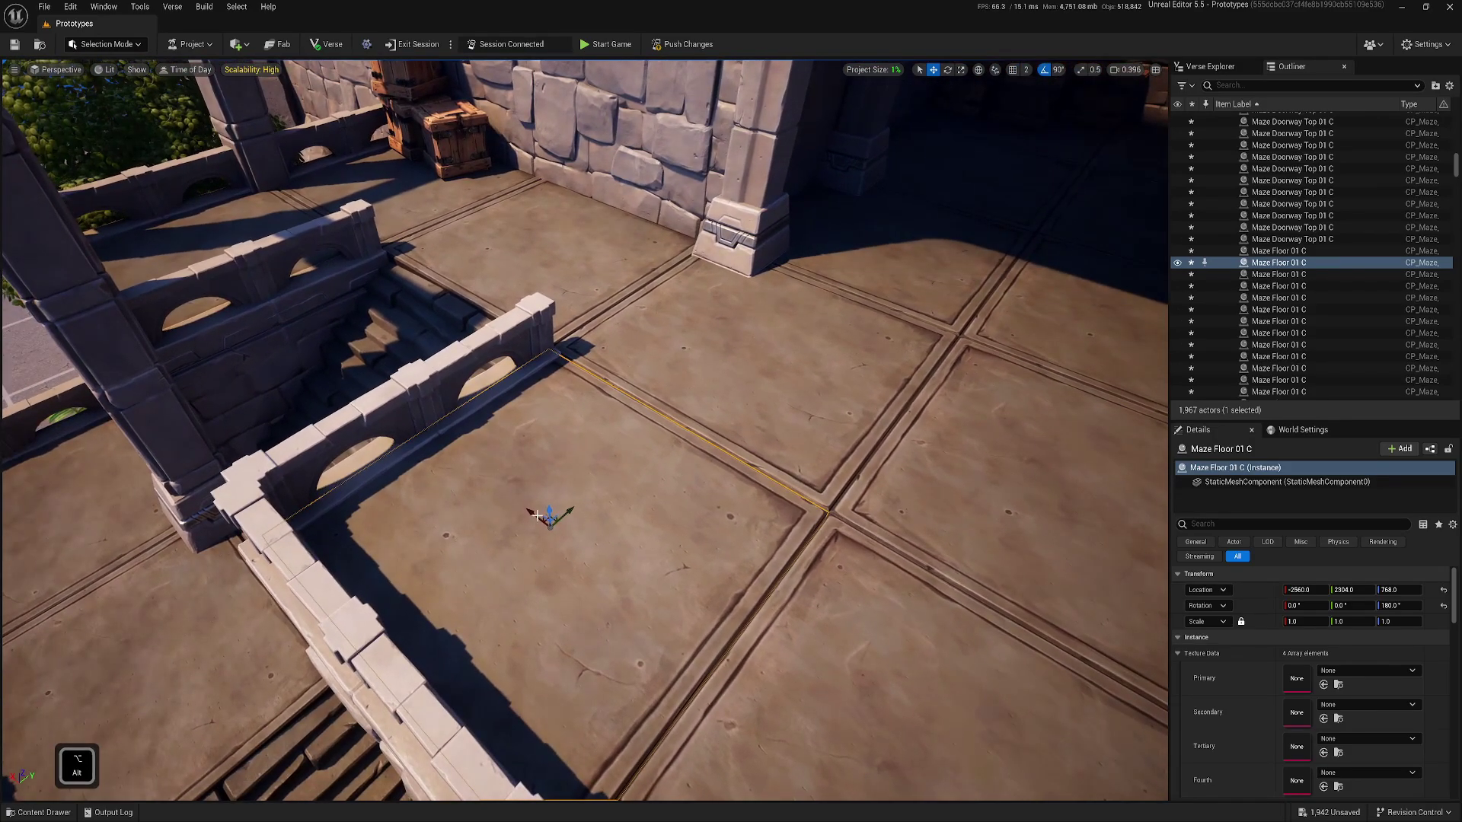
left_click_drag(547, 512, 548, 430, "alt")
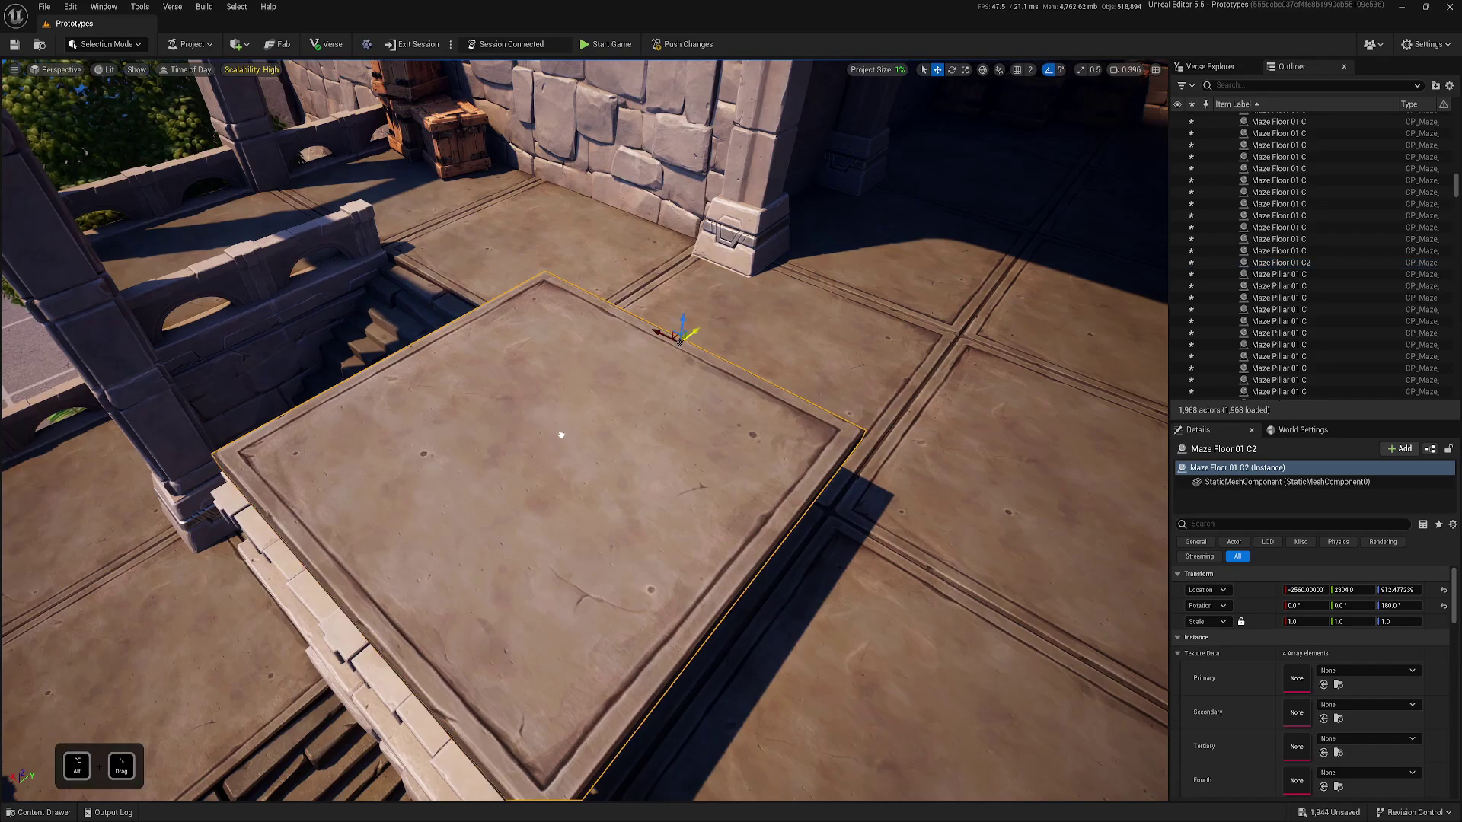
Step: Duplicate the raised floor tile toward the doorway so the second copy sits edge to edge with the first
left_click_drag(689, 332, 772, 261, "alt")
right_click_drag(772, 261, 772, 261)
key("e")
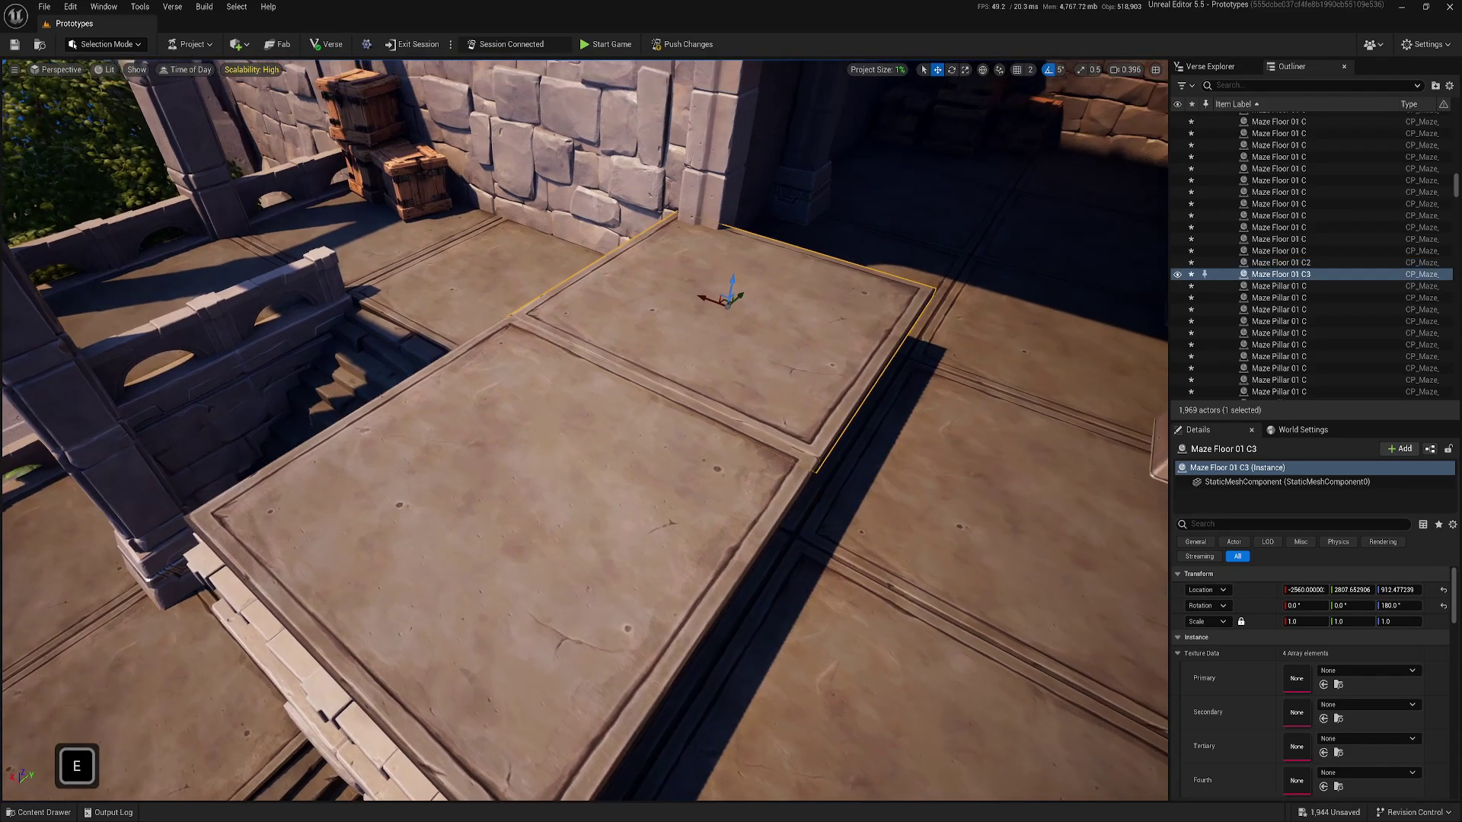
right_click_drag(724, 470, 725, 470)
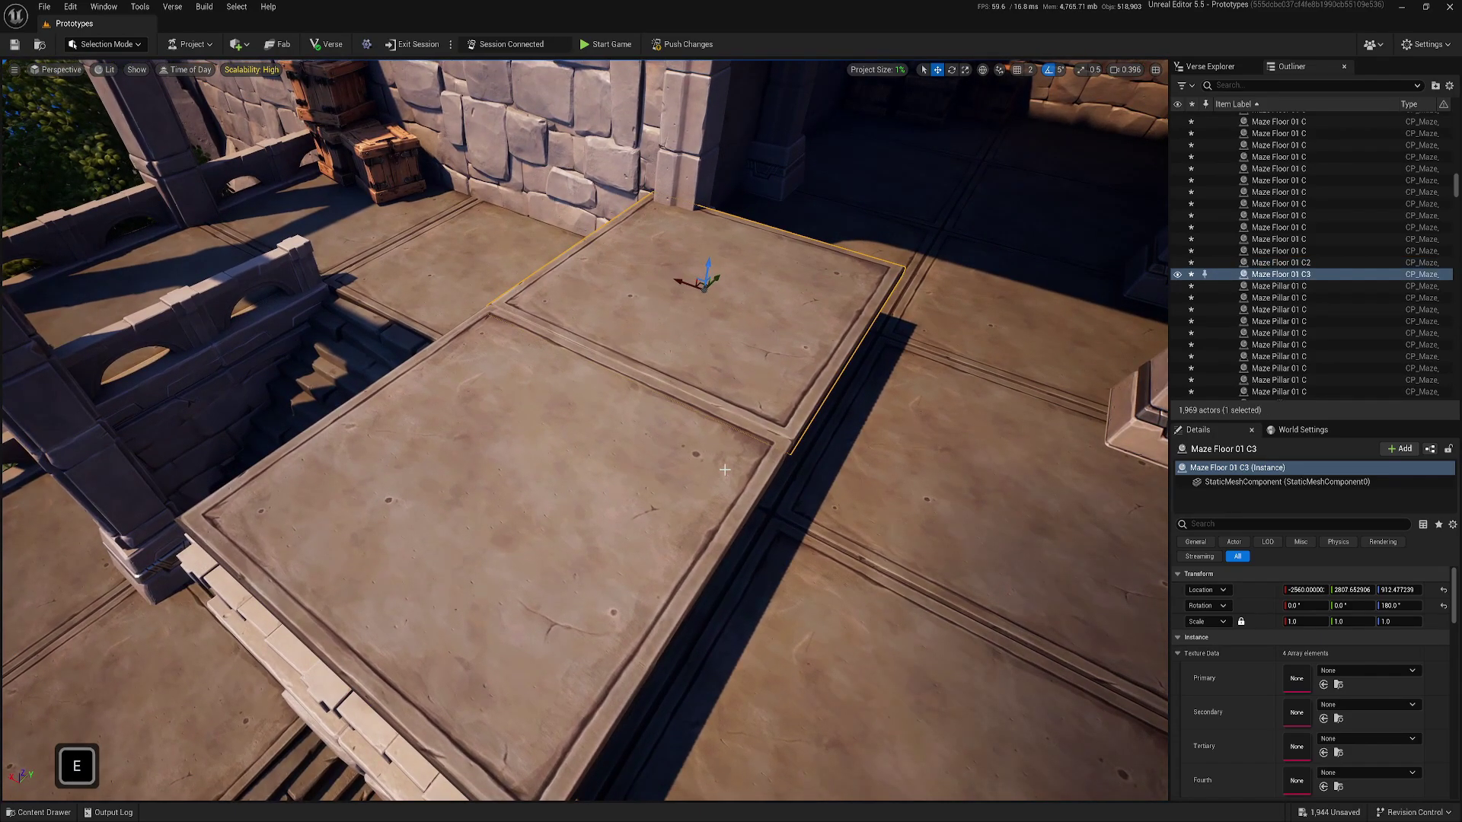
key("w")
right_click_drag(724, 470, 724, 470)
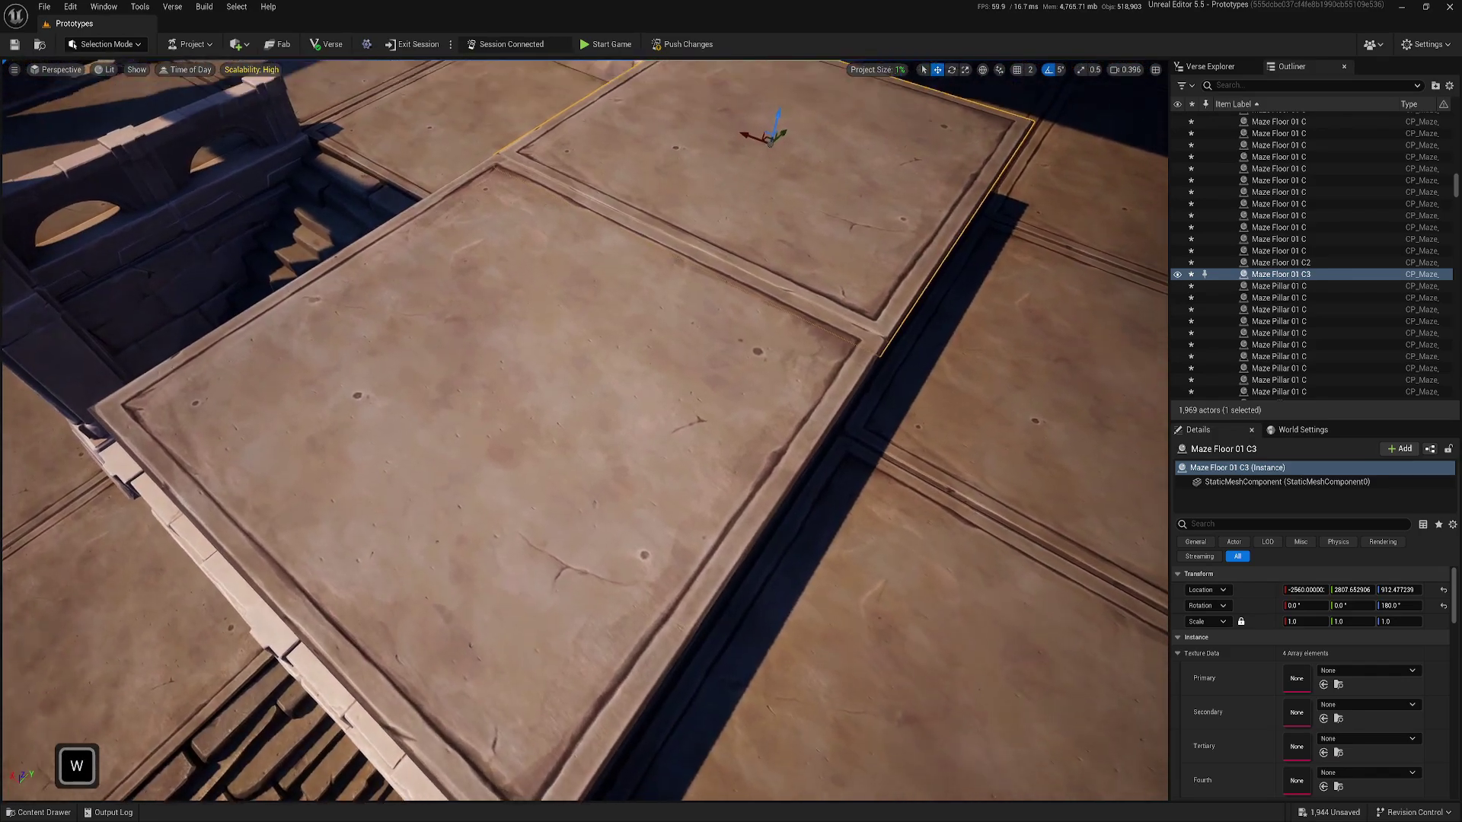
Step: Rotate the second raised floor tile copy 90° about the vertical axis to a rotation of 270°
key("s")
right_click_drag(558, 356, 558, 356)
key("d")
key("a")
key("e")
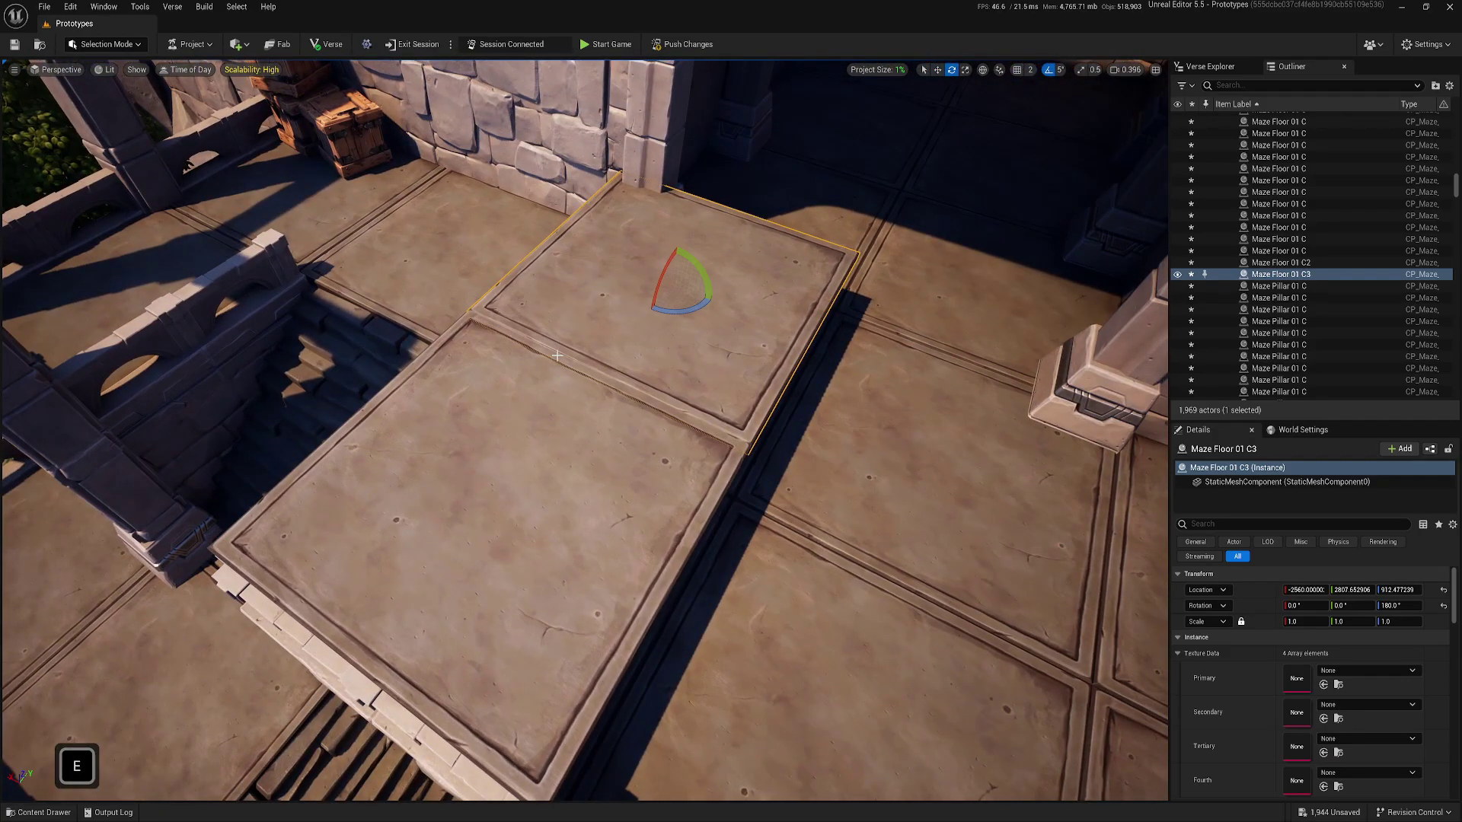
left_click_drag(696, 309, 475, 371)
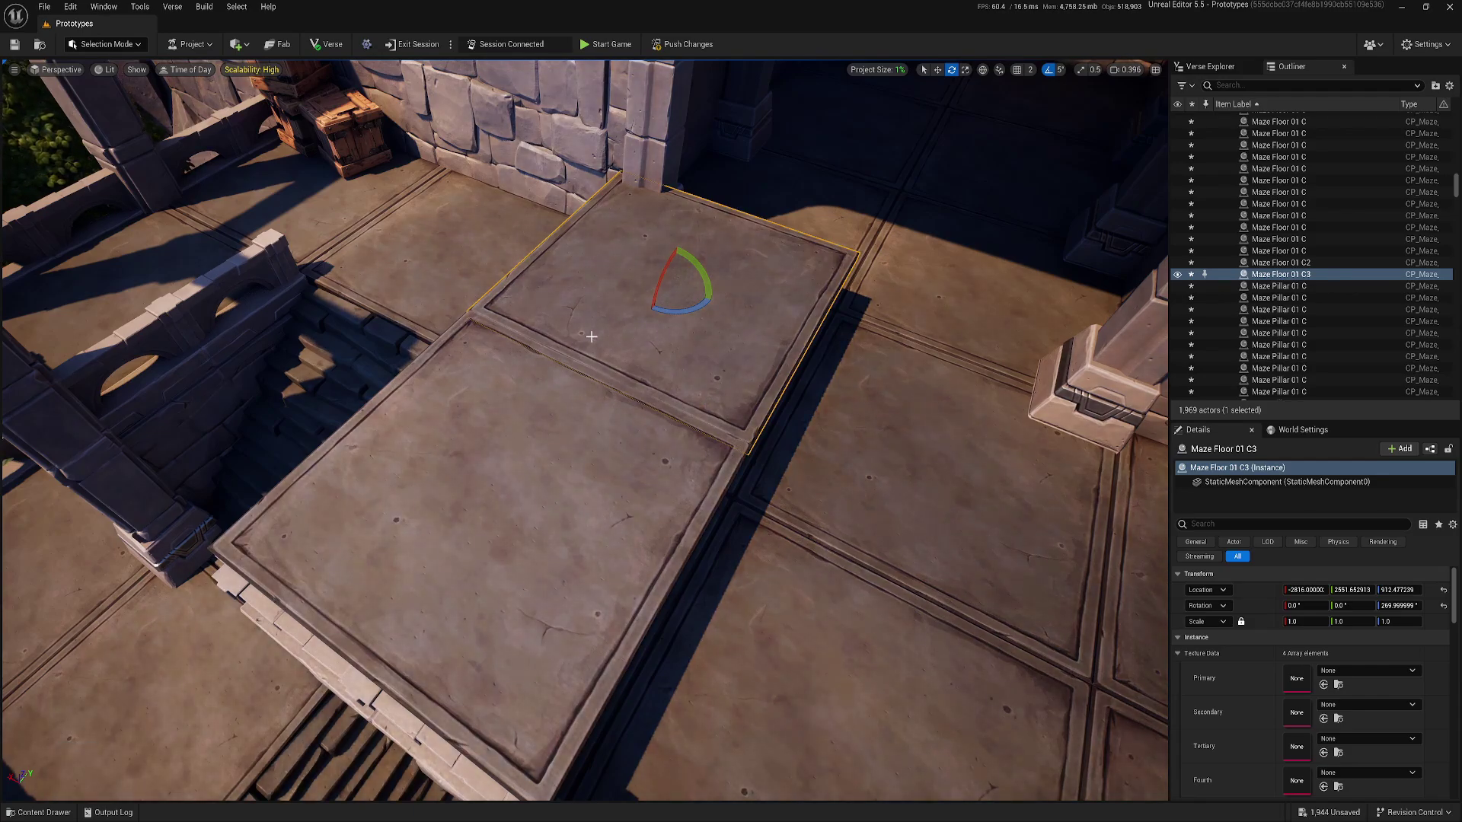
Step: Inspect the location and rotation values of the wooden crates stacked against the terrace wall
key("a")
key("w")
right_click_drag(591, 336, 652, 303)
key("q")
key("s")
key("e")
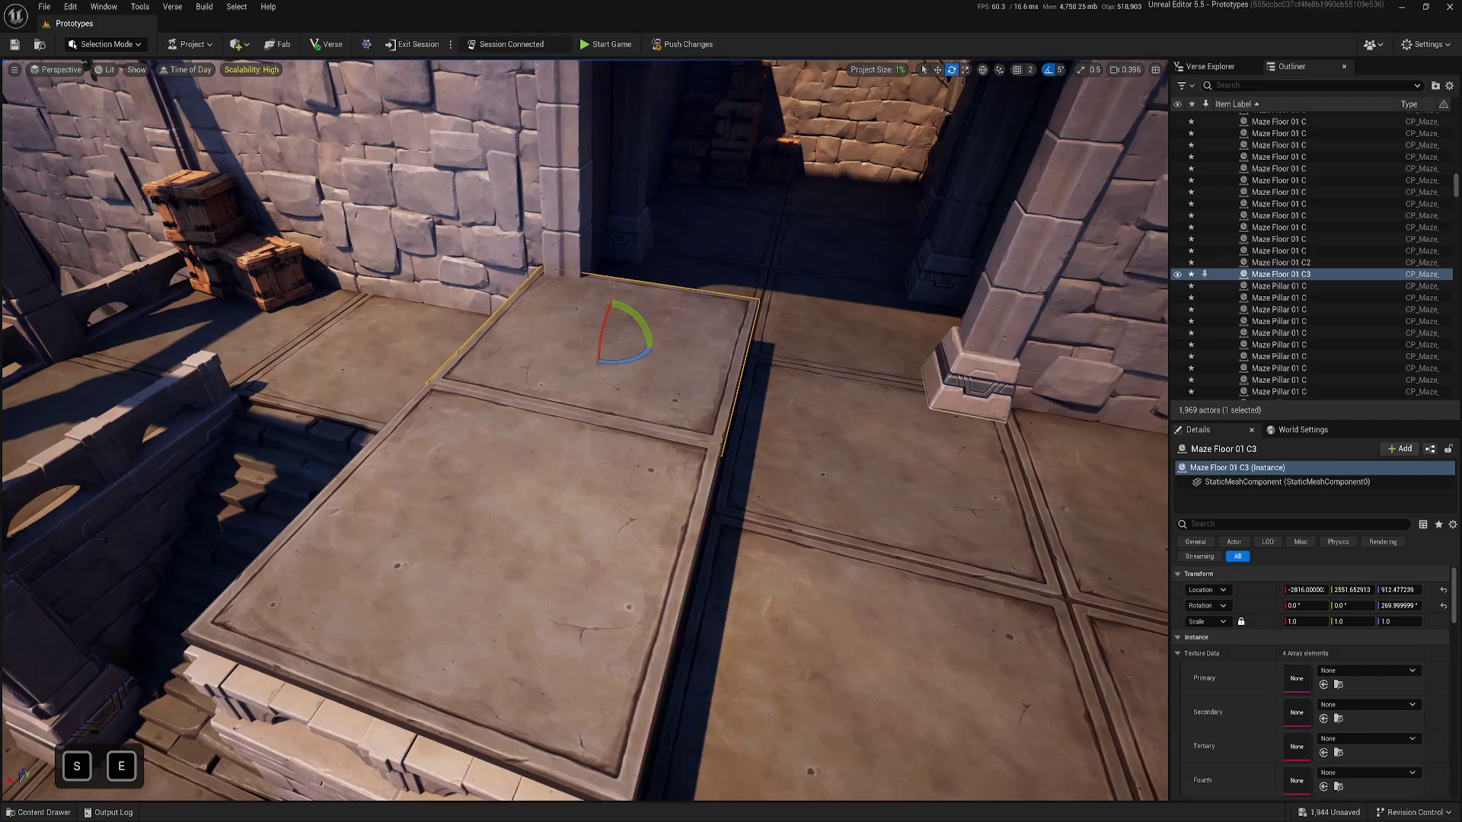
key("a")
right_click_drag(289, 241, 290, 242)
left_click(343, 293)
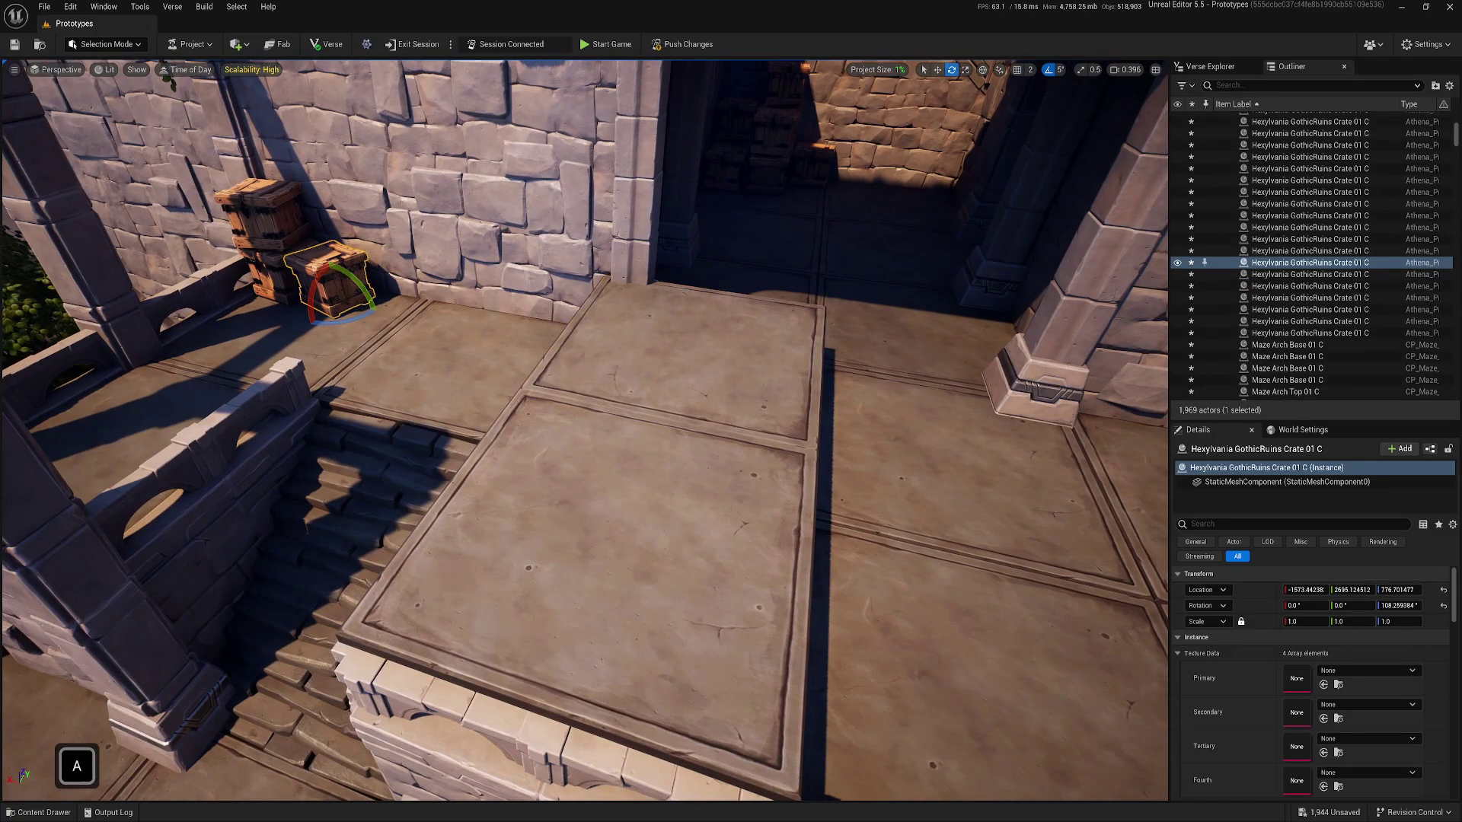
right_click_drag(343, 292, 344, 293)
key("w")
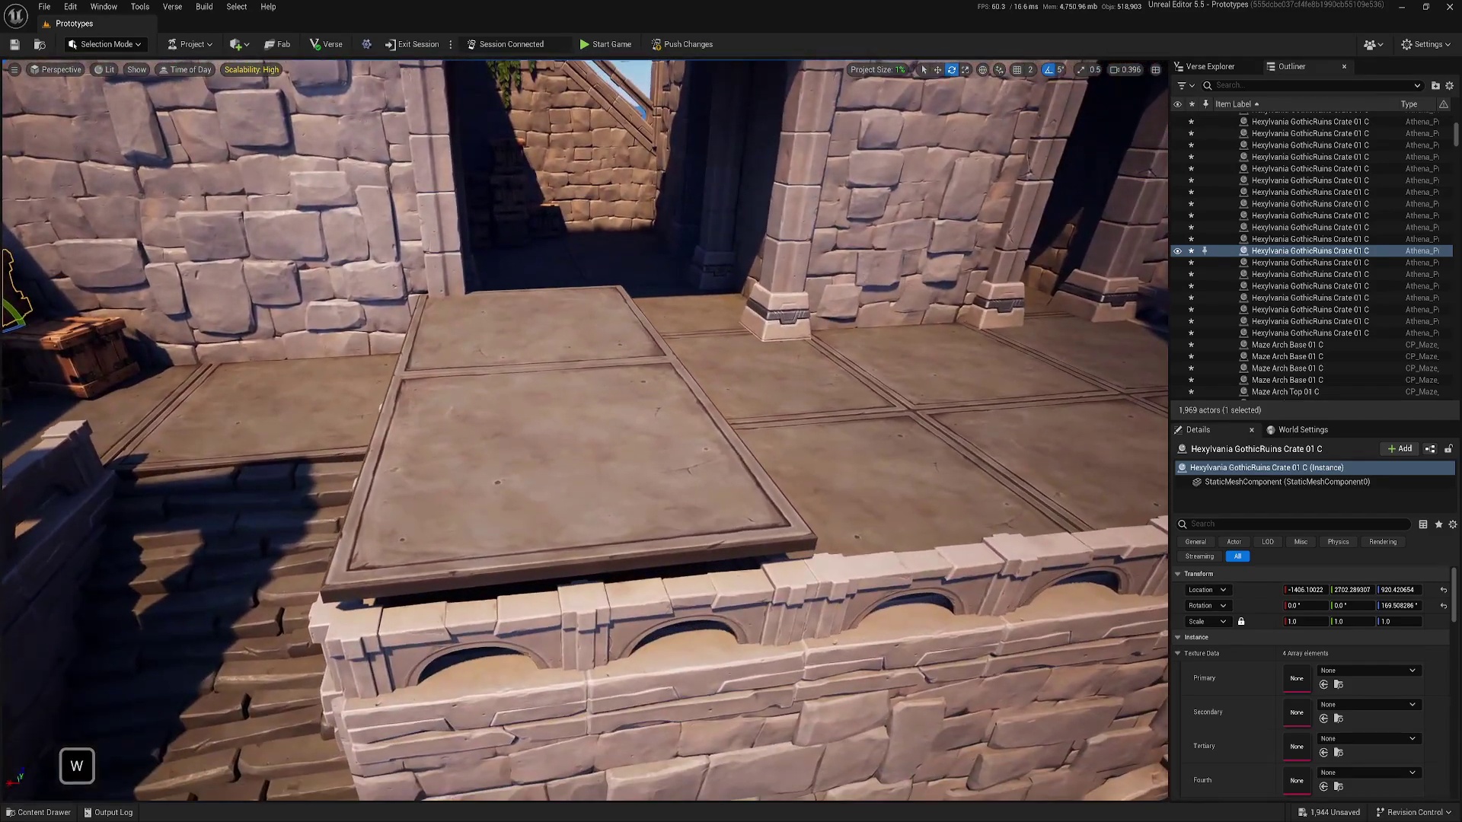
Step: Delete the two raised floor tile copies from the terrace
key("e")
left_click(561, 322)
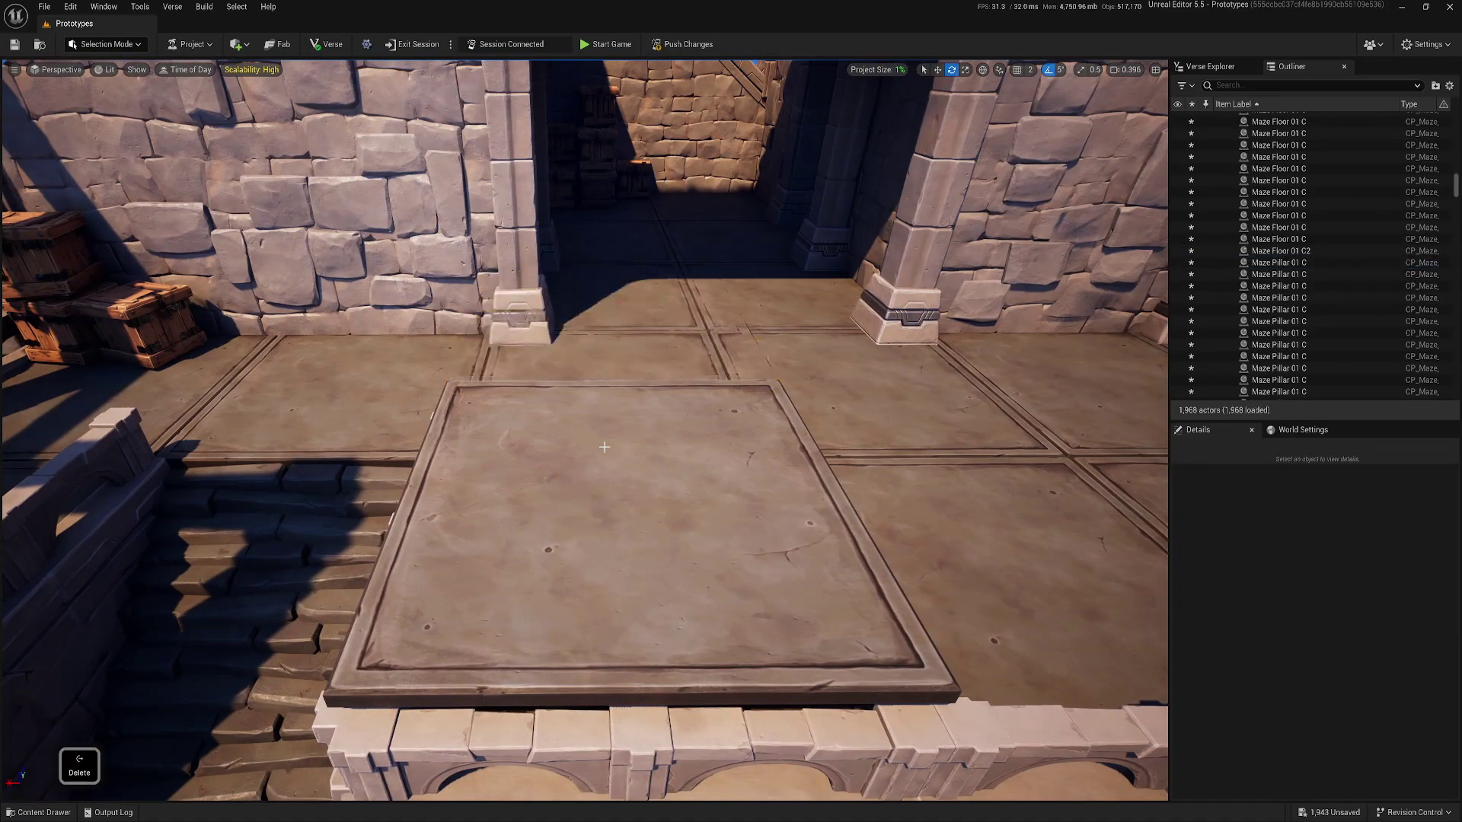
key("Delete")
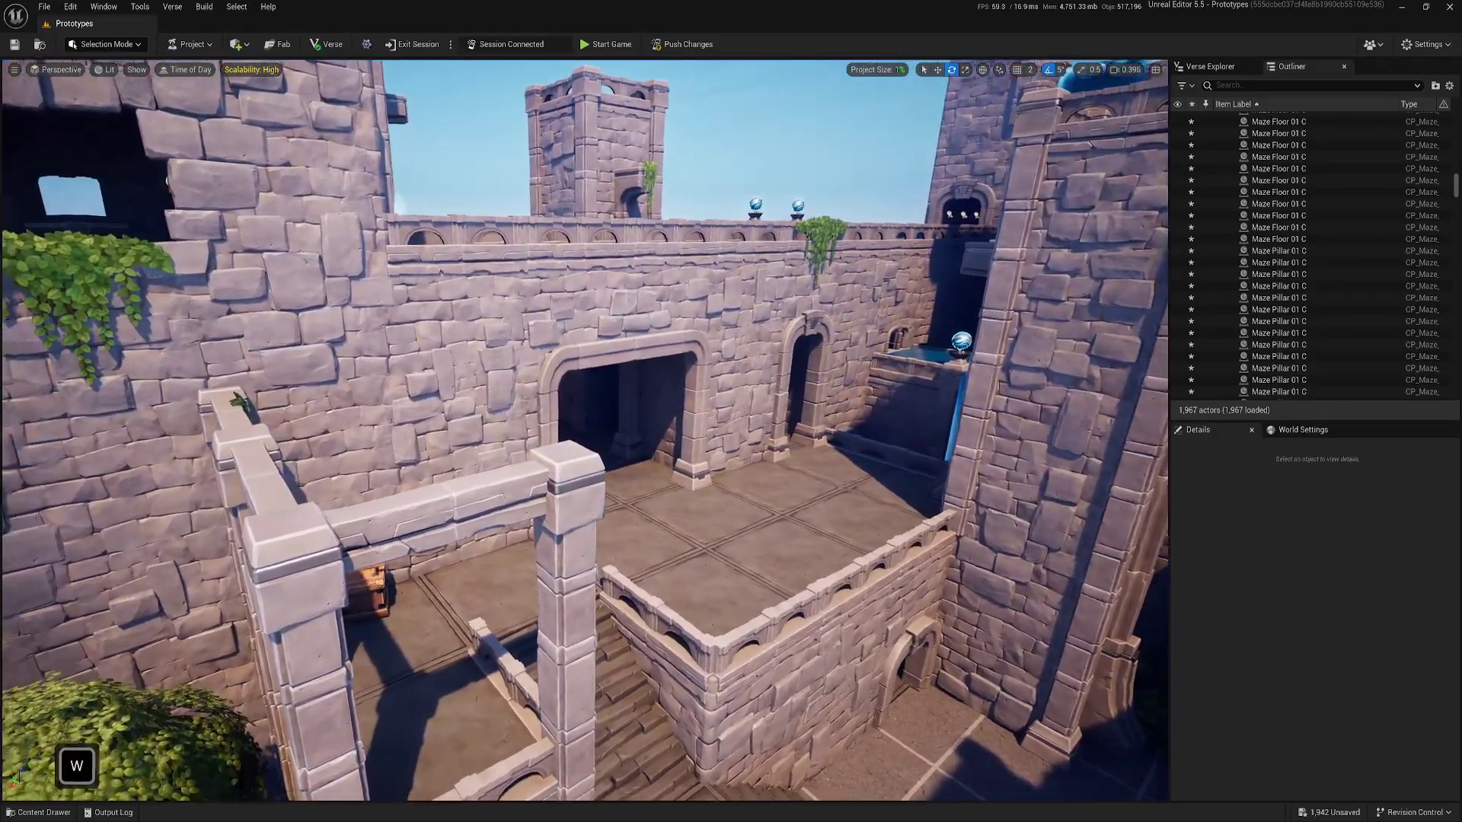
Step: Inspect the wall piece and the wall cluster beside the broken window opening in the tower
key("s")
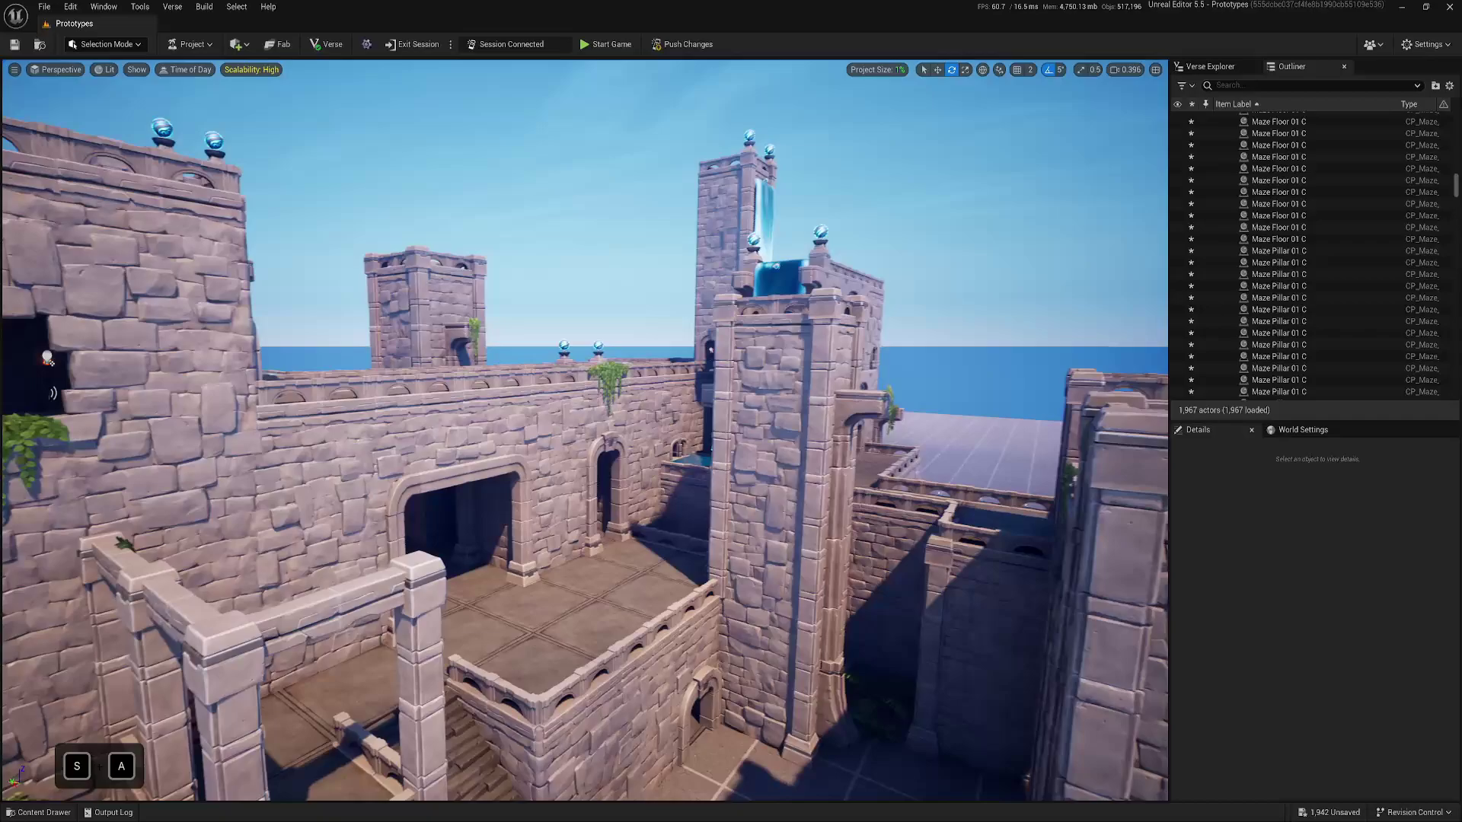
key("w")
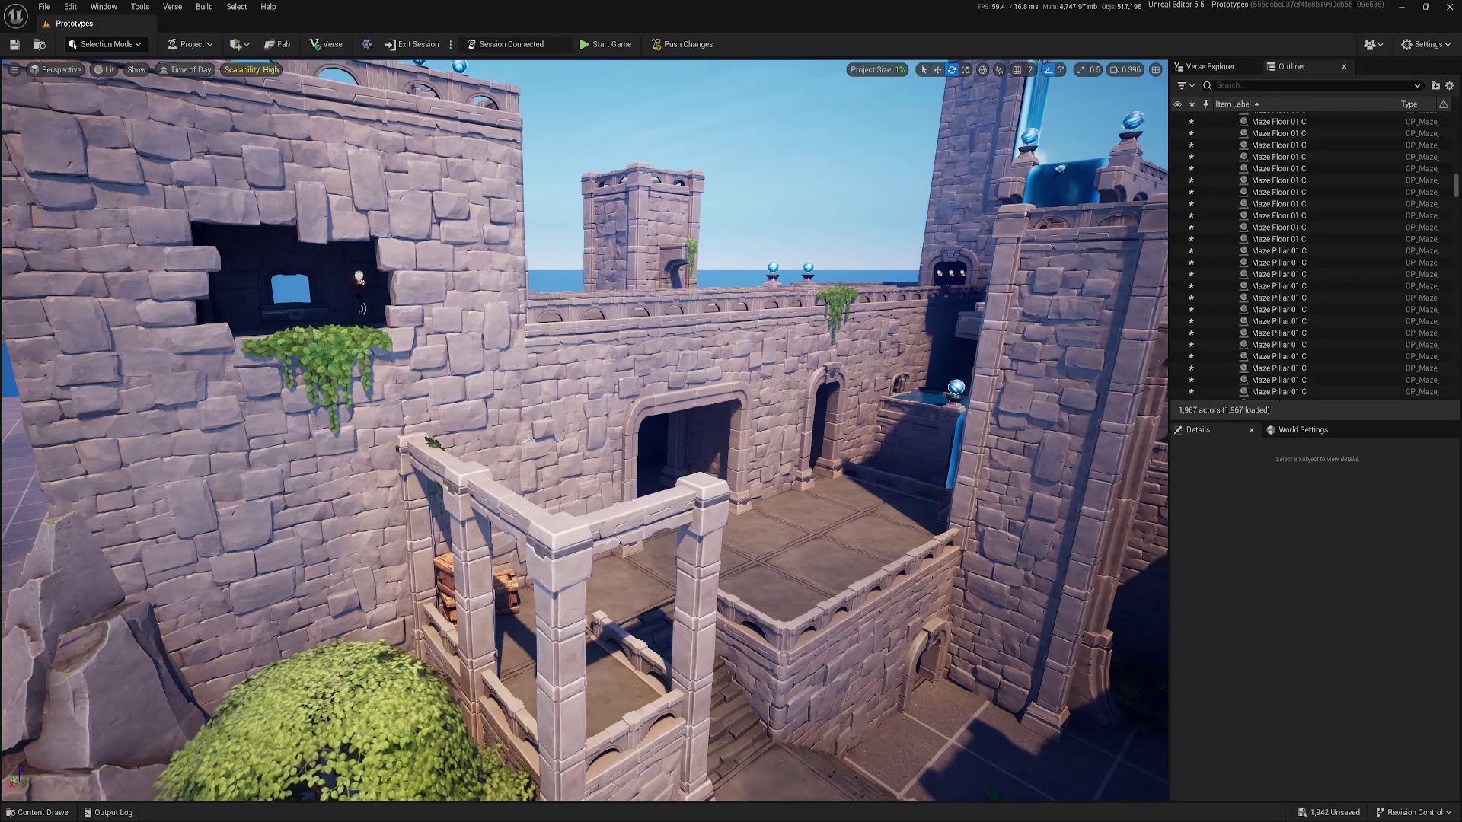
left_click(466, 357)
left_click(453, 297)
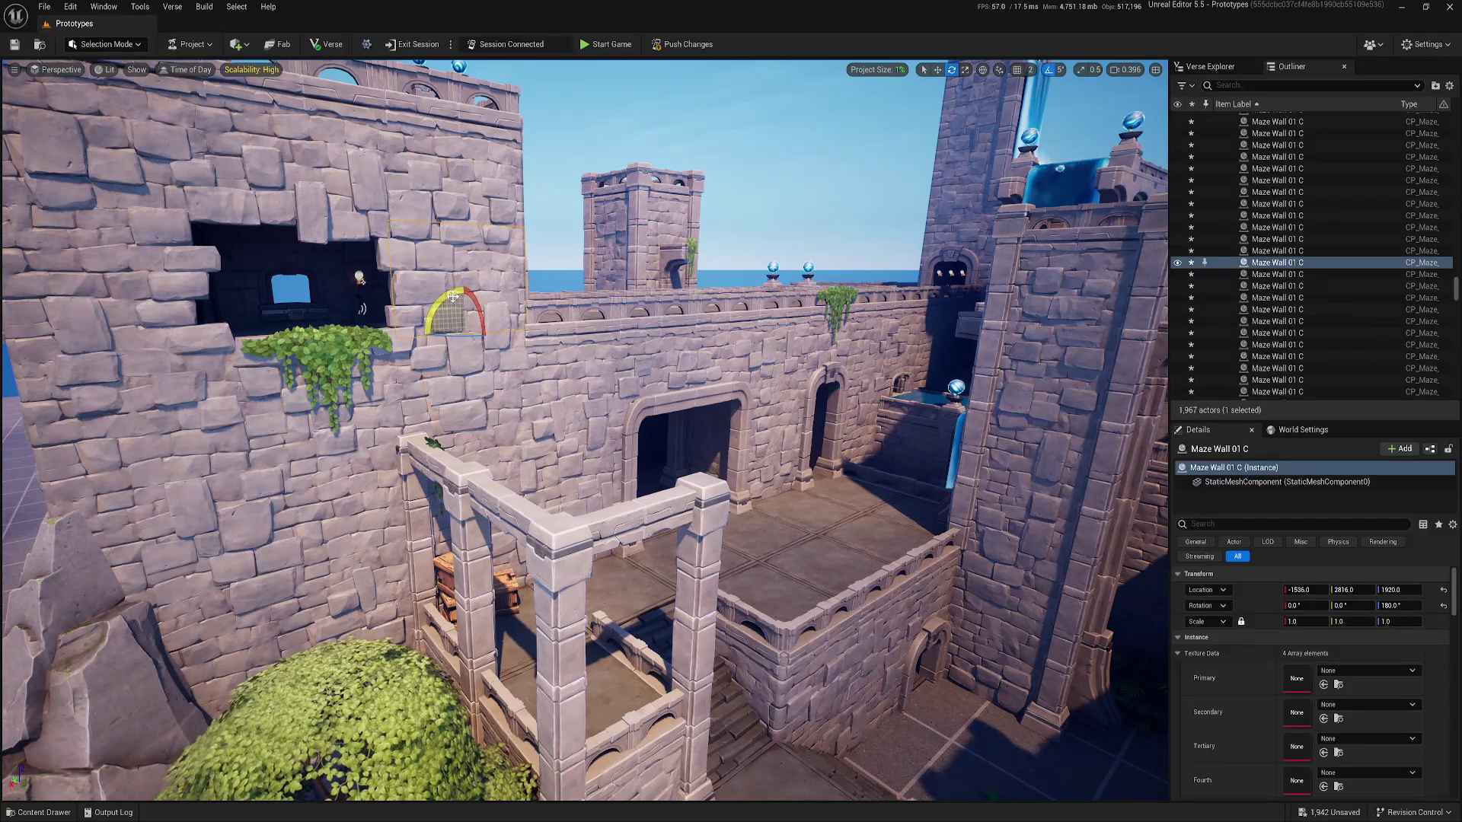
left_click(484, 232)
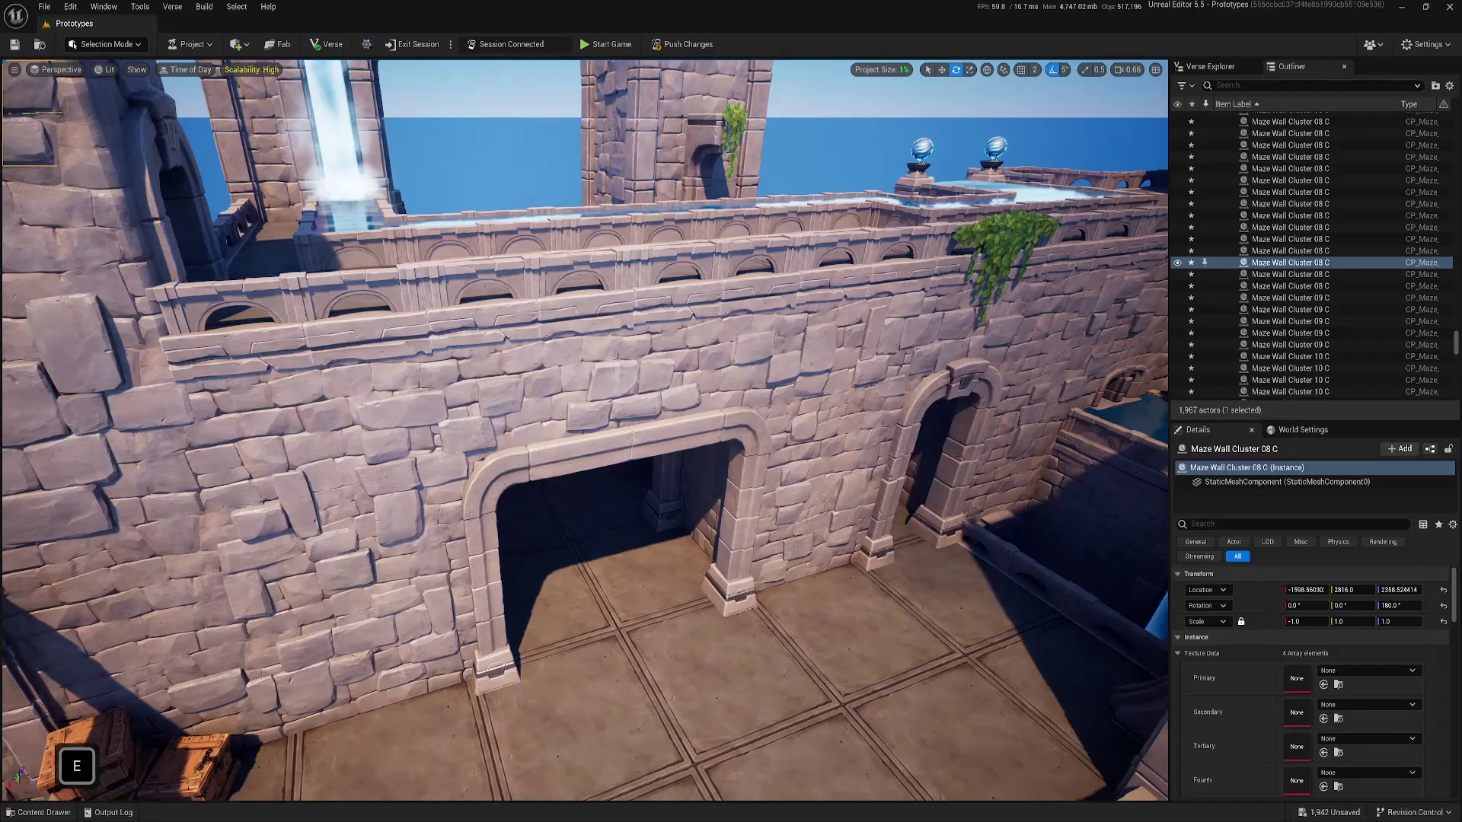
Step: Survey the fortress's doorways, stairs, walkways and towers from several sides to see how the modular pieces fit together
key("s")
key("w")
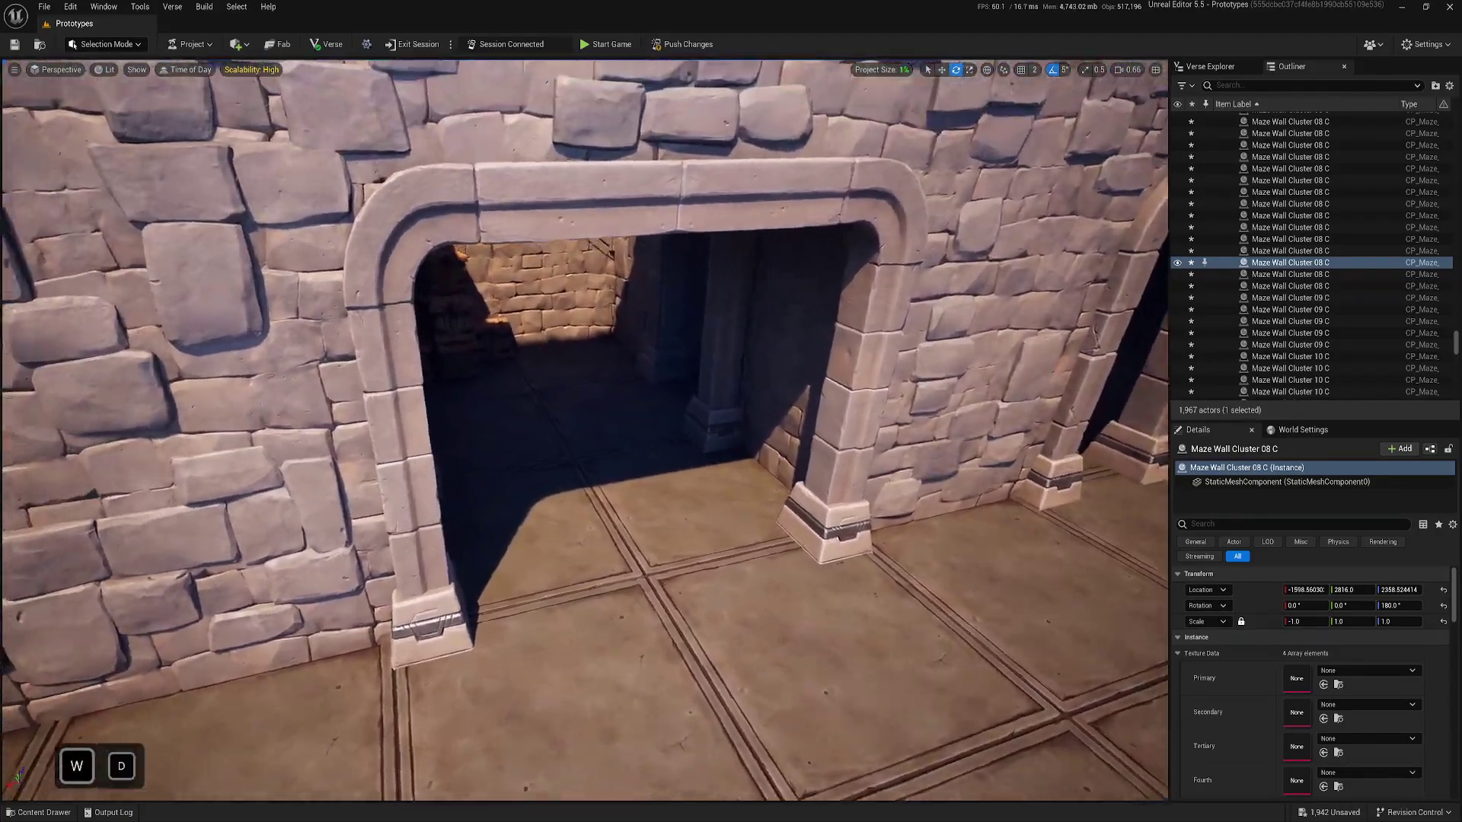
key("d")
key("e")
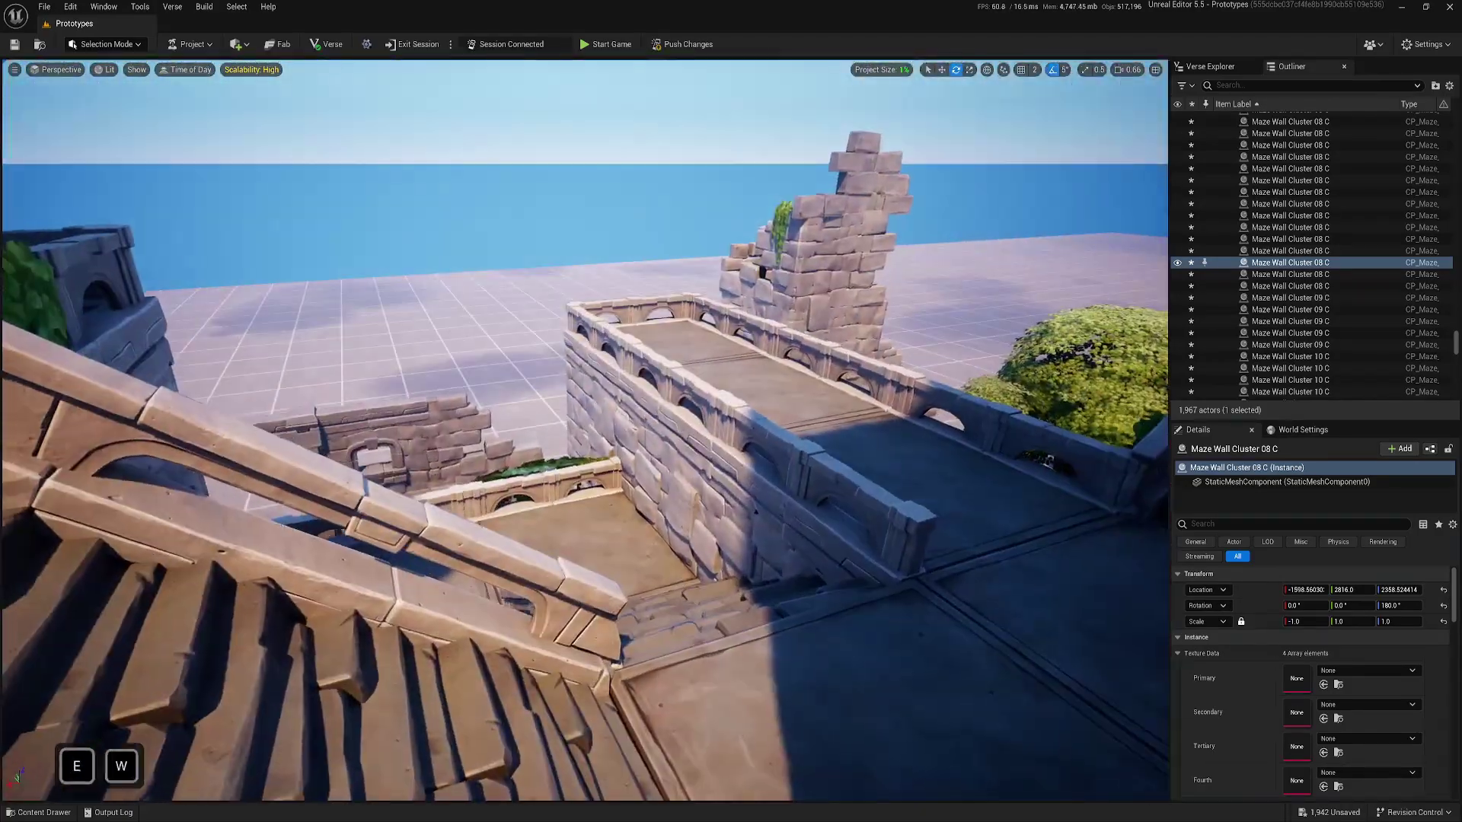
key("a")
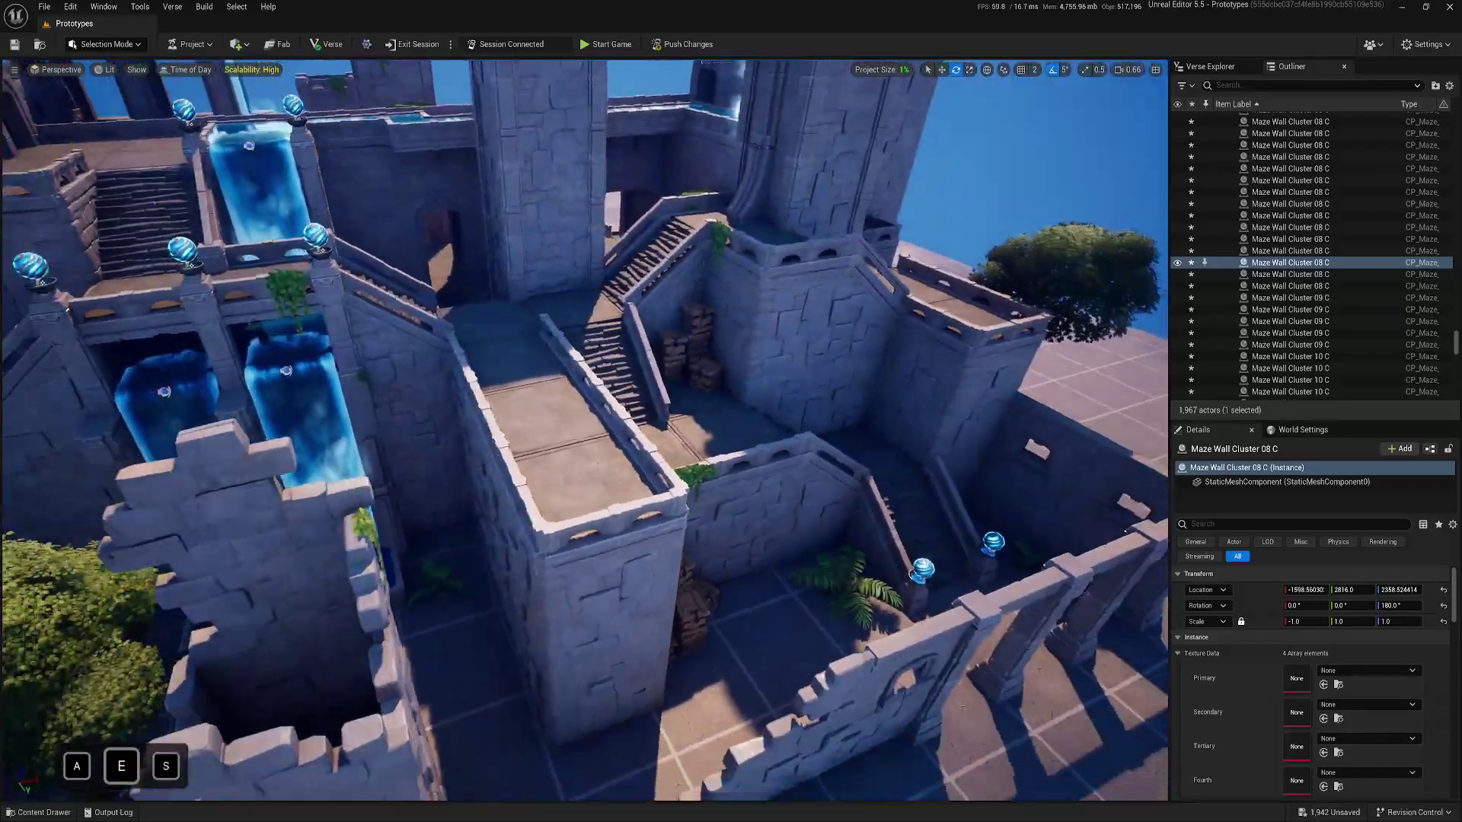
key("w")
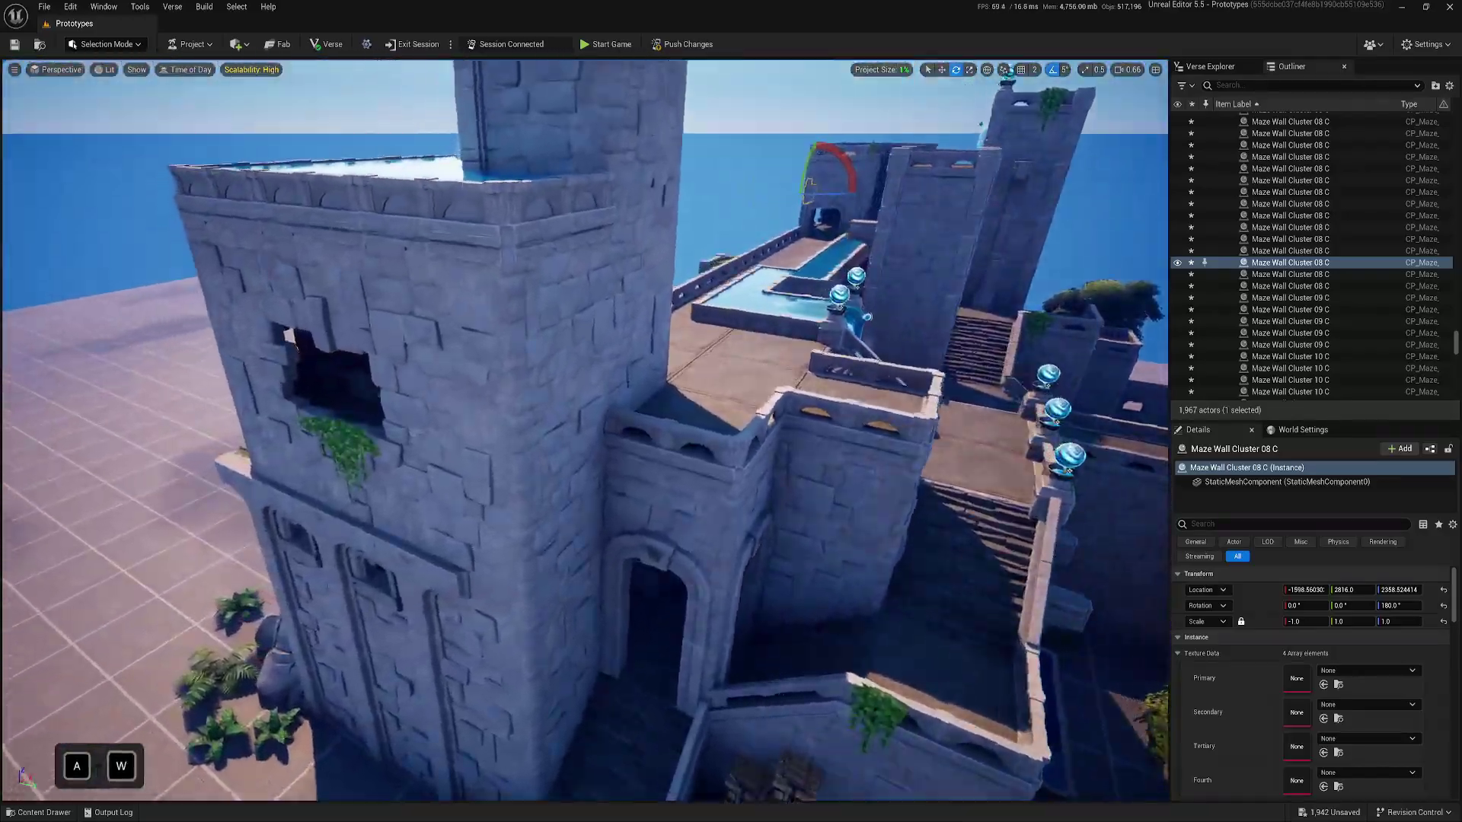
scroll(585, 430, "up", 1)
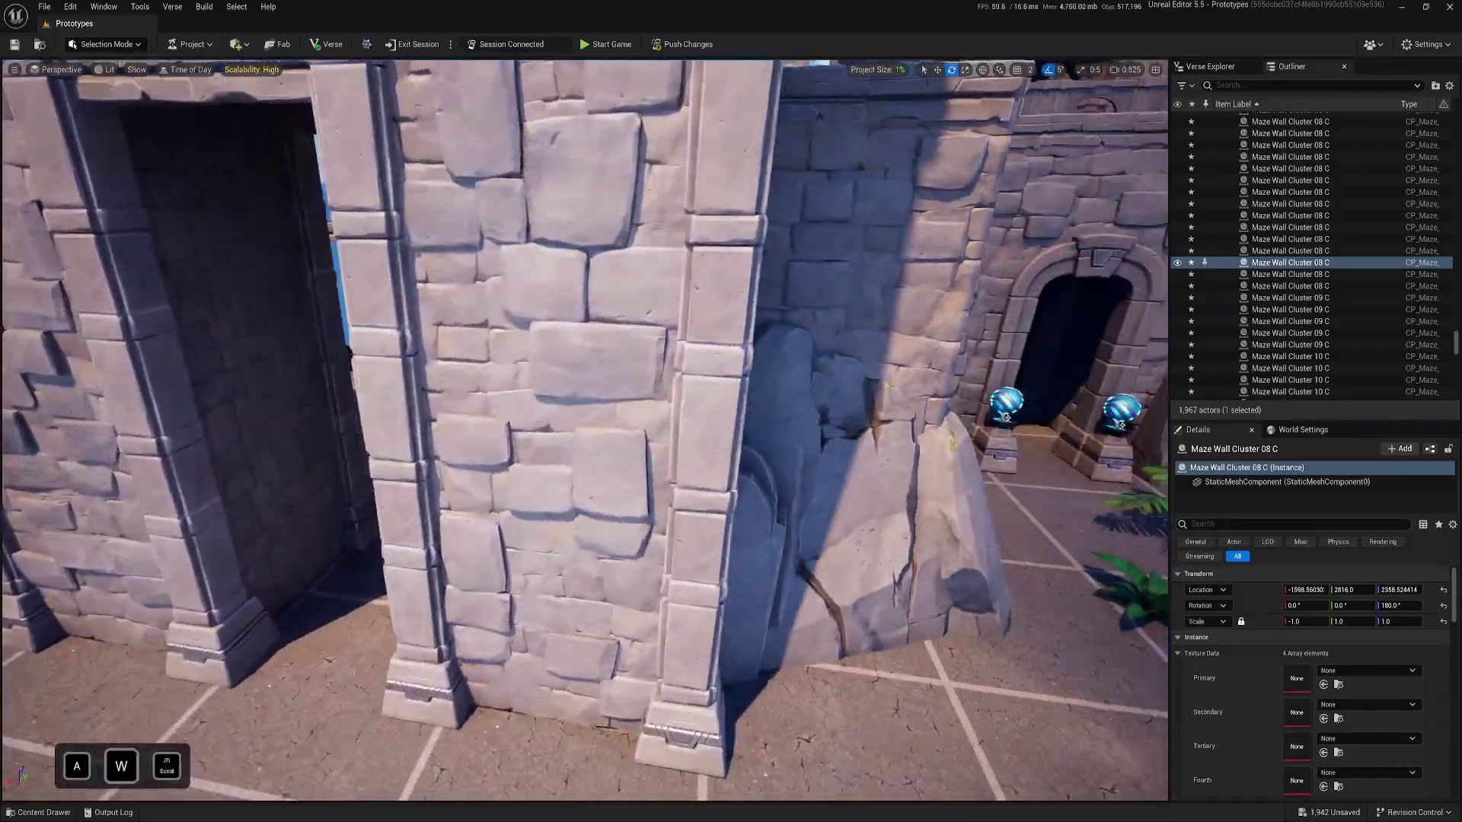
key("e")
key("s")
key("d")
key("q")
key("w")
key("a")
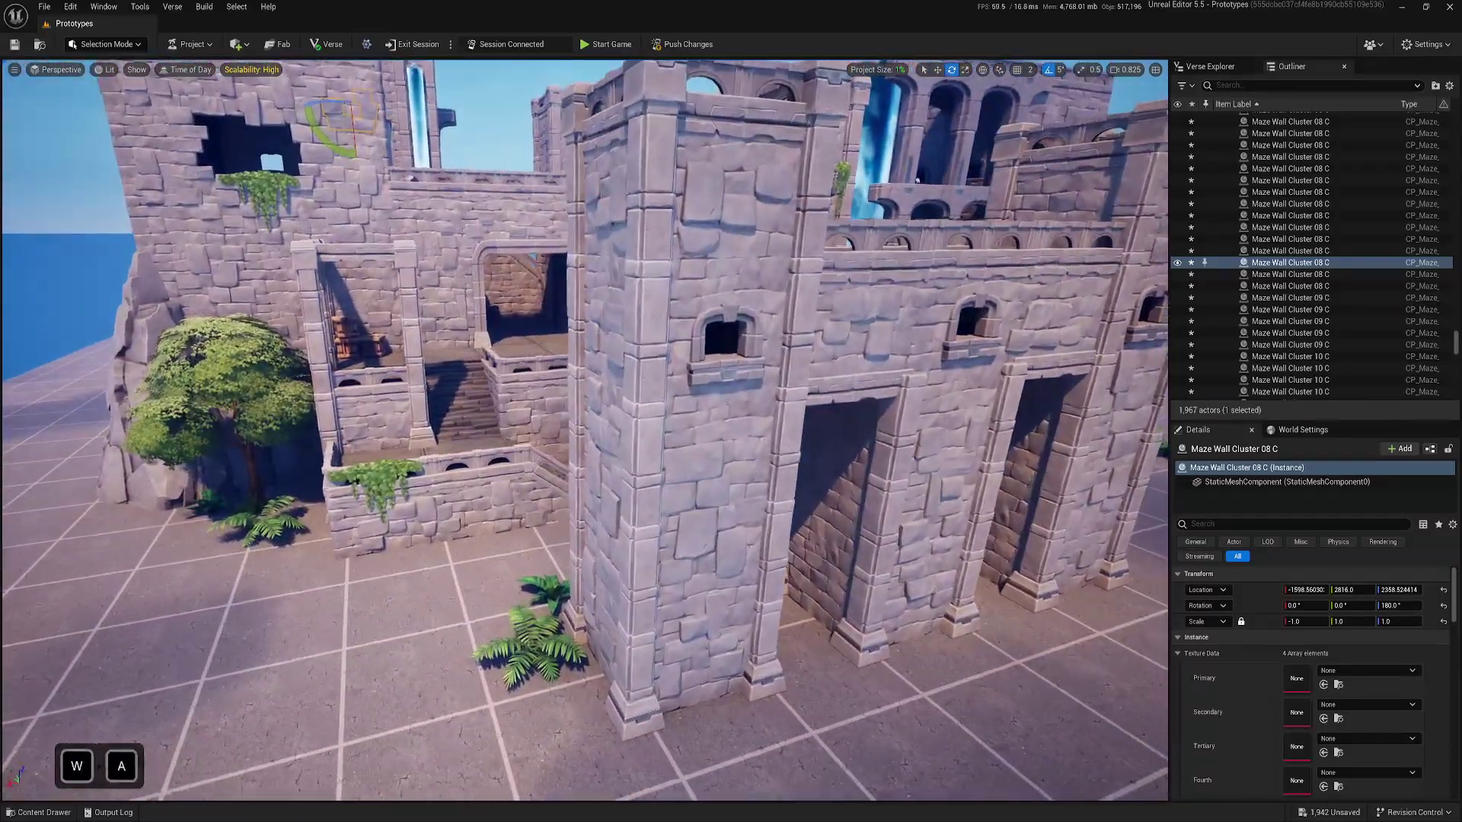
key("e")
key("s")
key("a")
key("a")
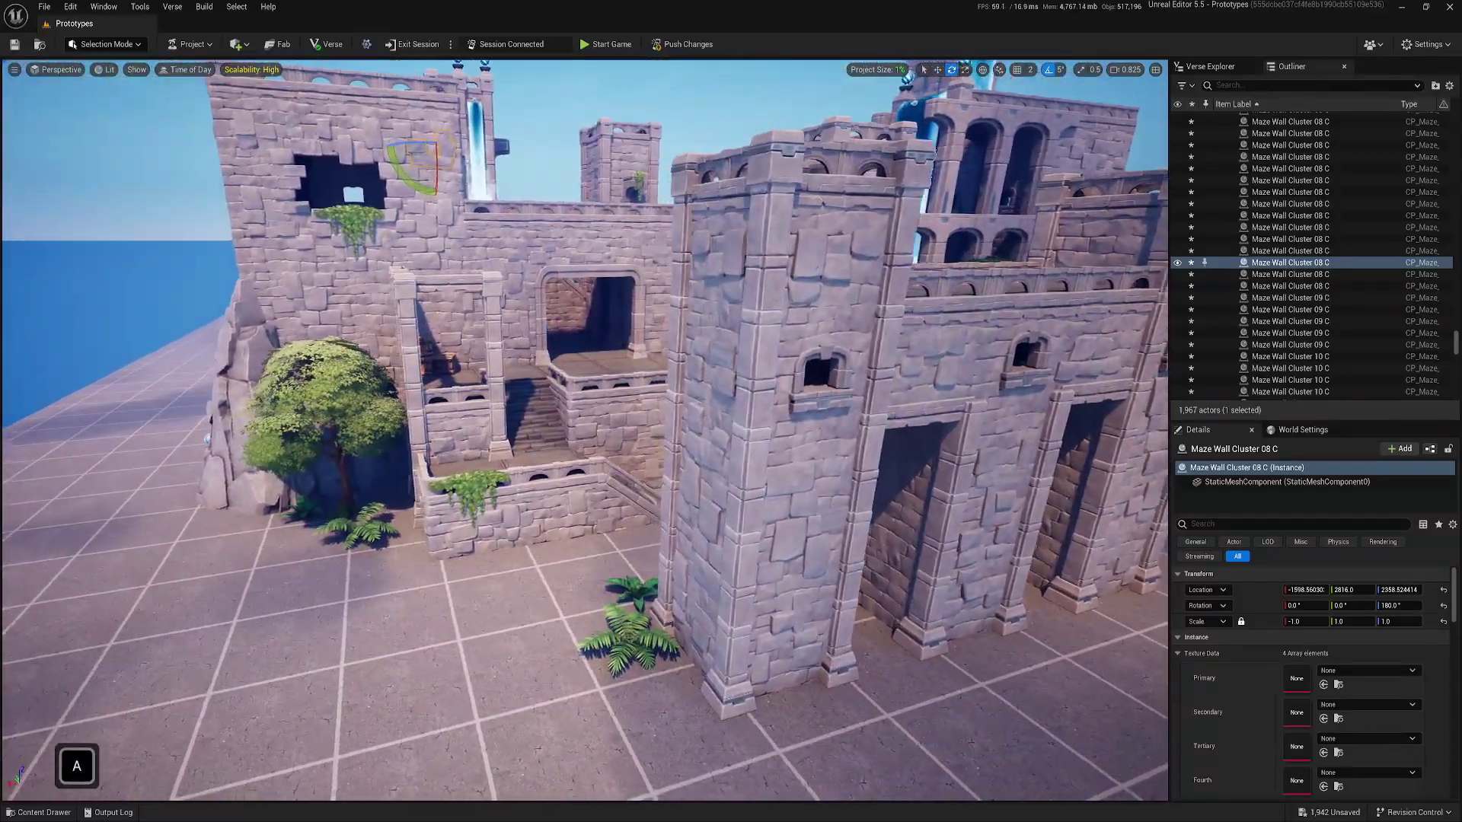
Step: Save the level and upload the project as a private version with its memory calculated
left_click(22, 47)
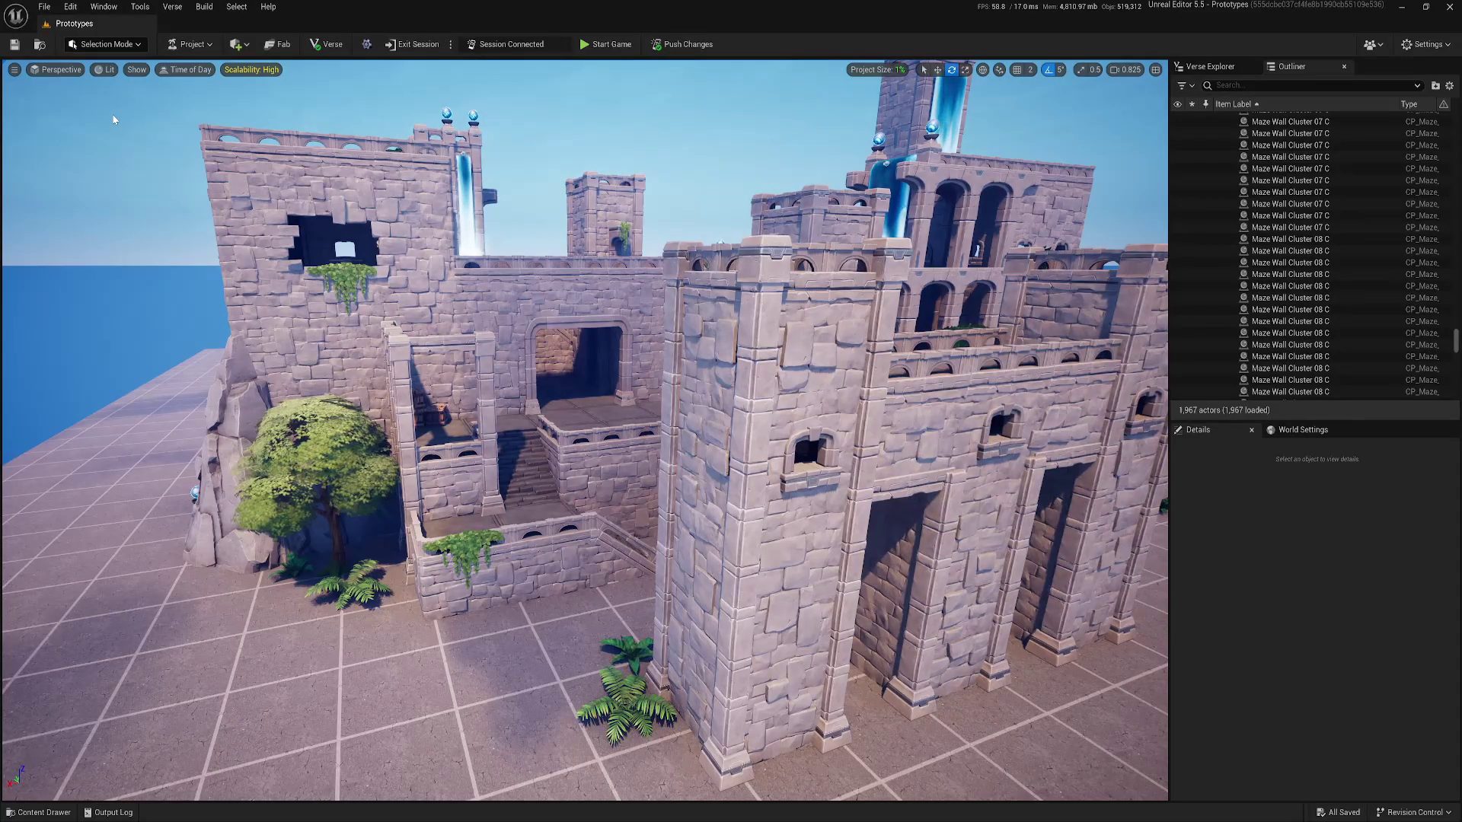
left_click(191, 44)
left_click(217, 172)
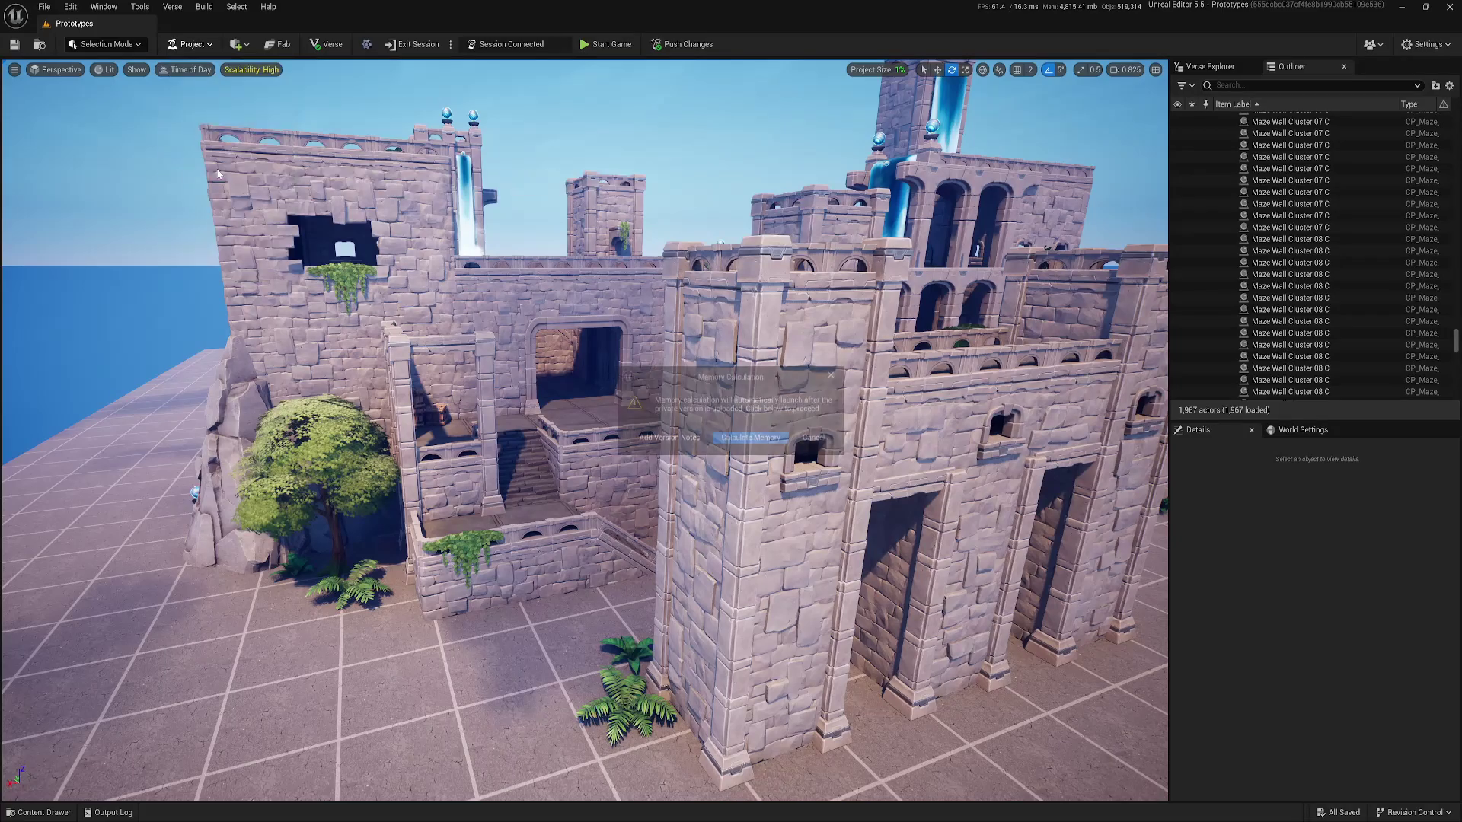
left_click(751, 437)
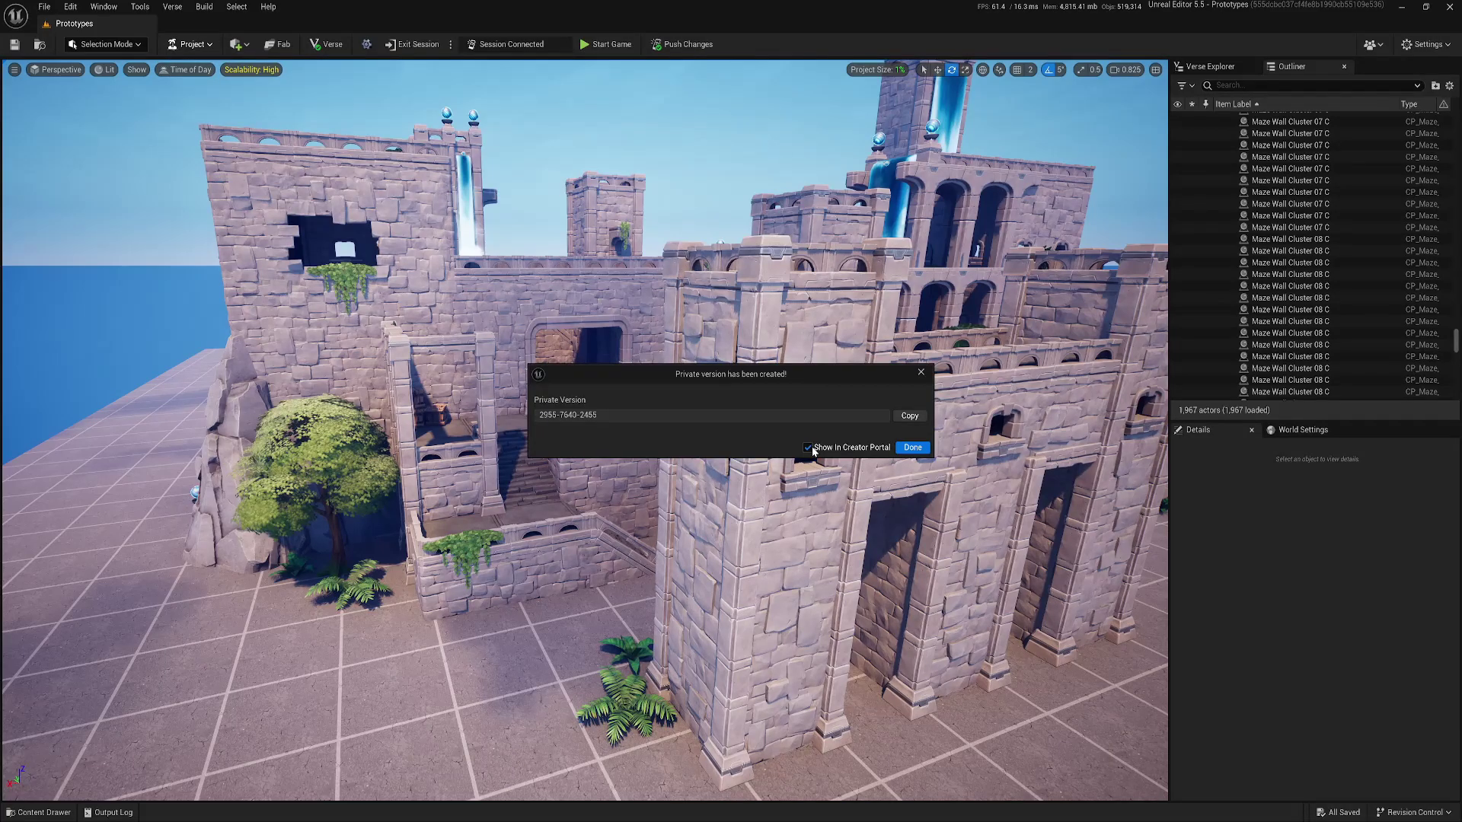
Step: Dismiss the private version confirmation and open the Memory Test Results in the Message Log
left_click(913, 448)
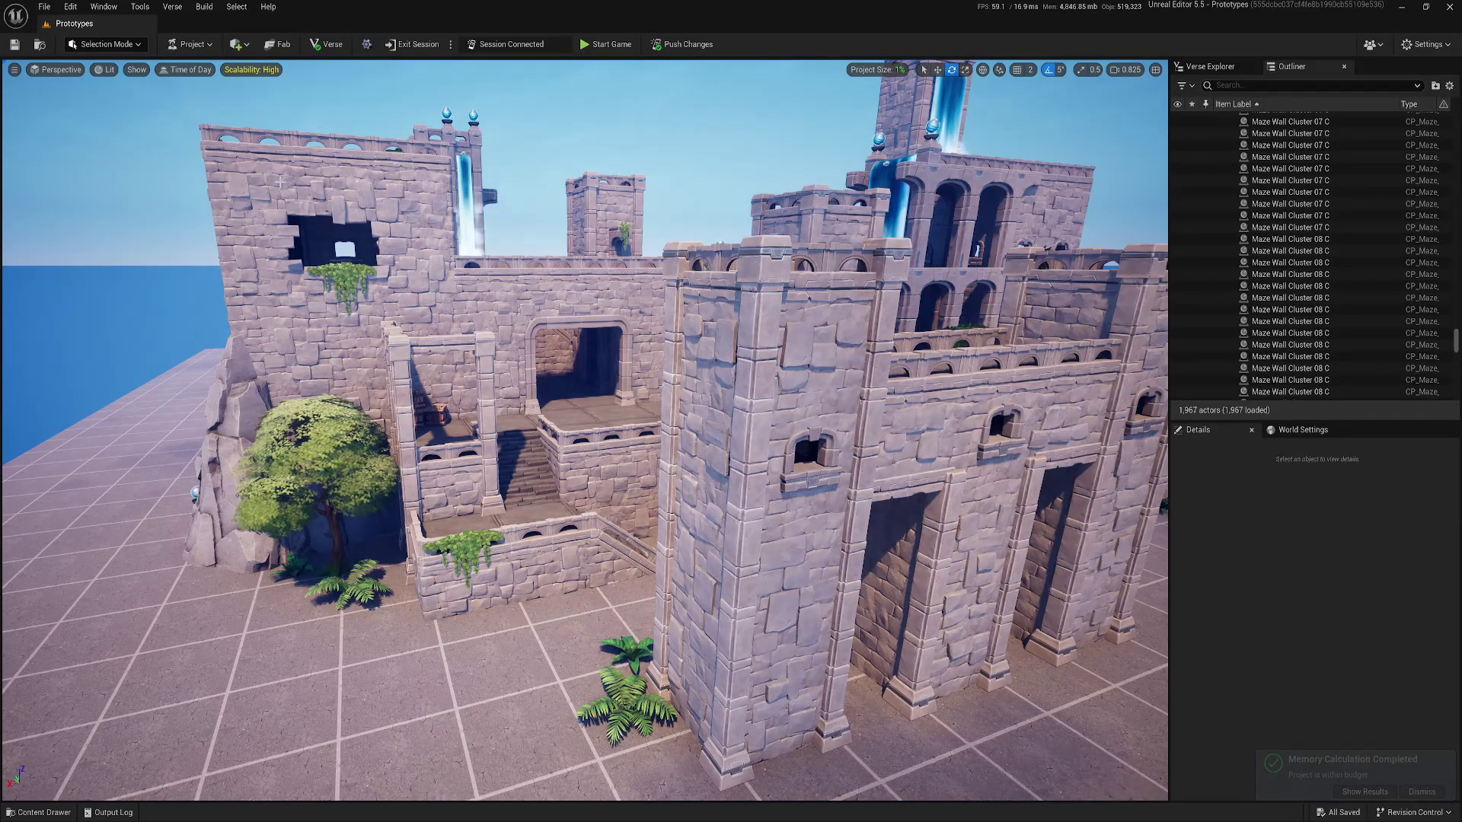
left_click(104, 7)
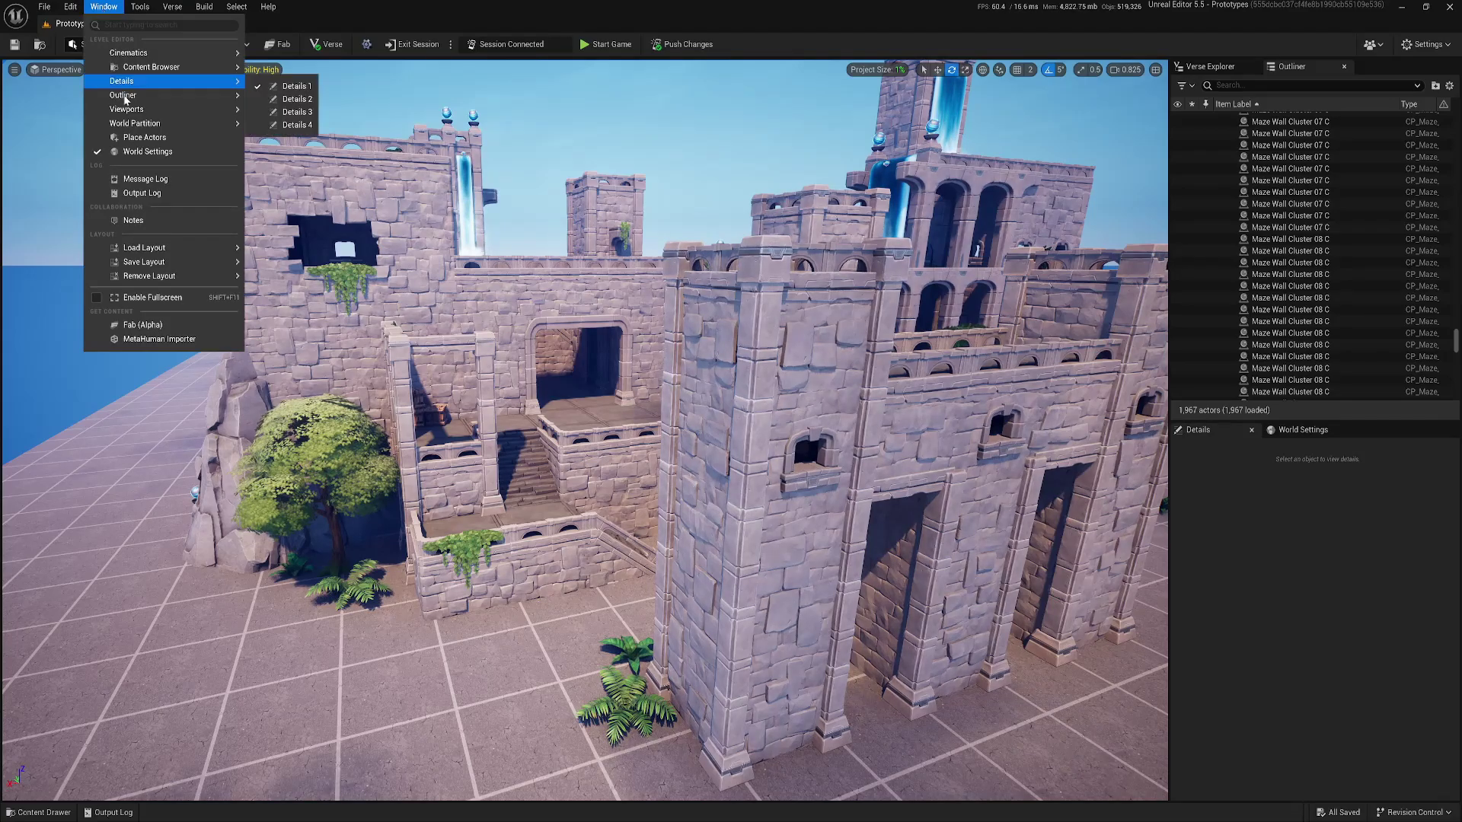
left_click(140, 179)
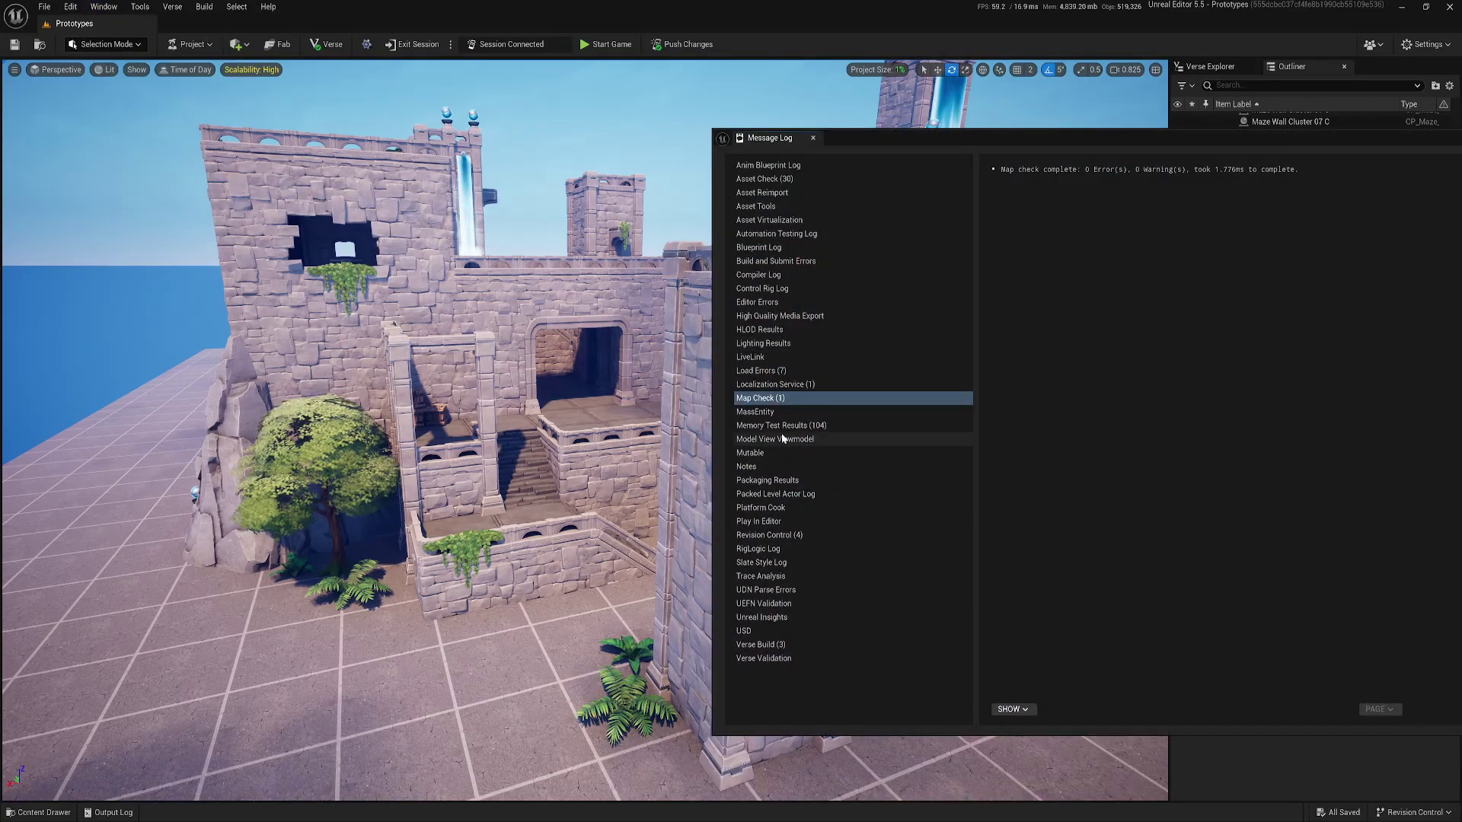
left_click(781, 425)
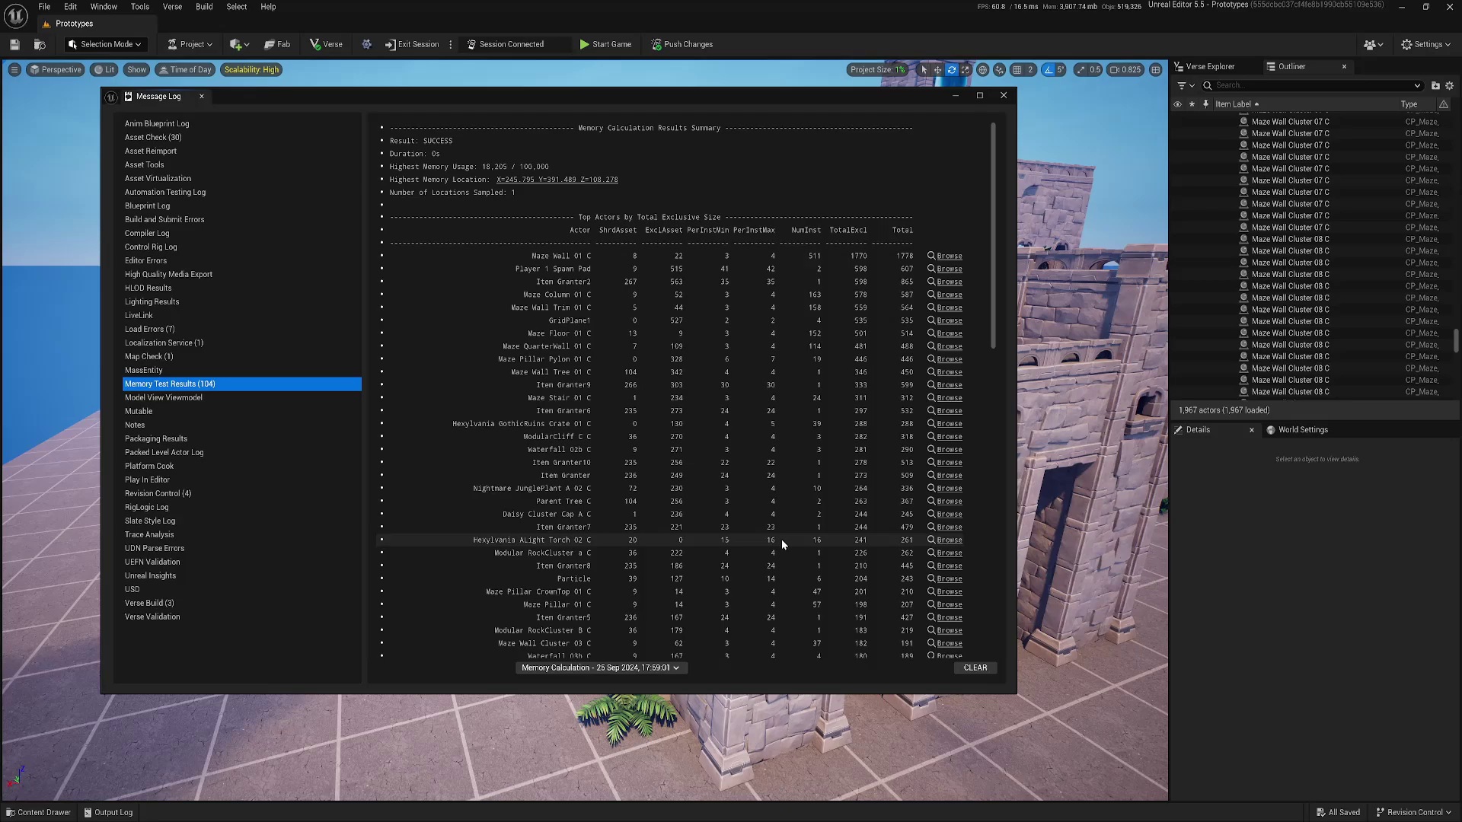
Step: Compare the instance counts and memory sizes of Maze Pillar 01, Item Granter8, Modular RockCluster a, Hexylvania ALight Torch 02 and Maze Pillar CrownTop 01
scroll(780, 541, "down", 2)
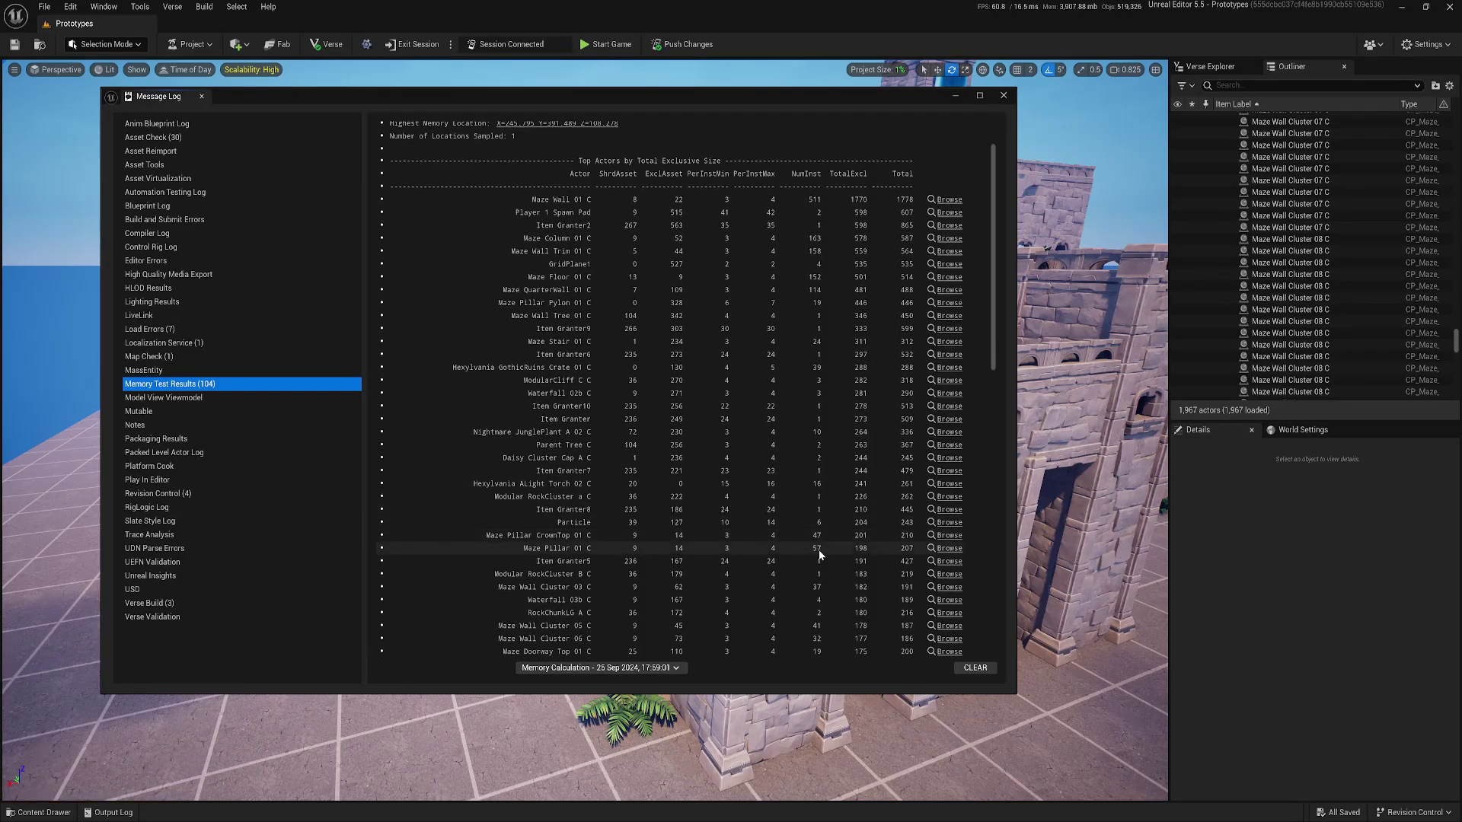
left_click(820, 552)
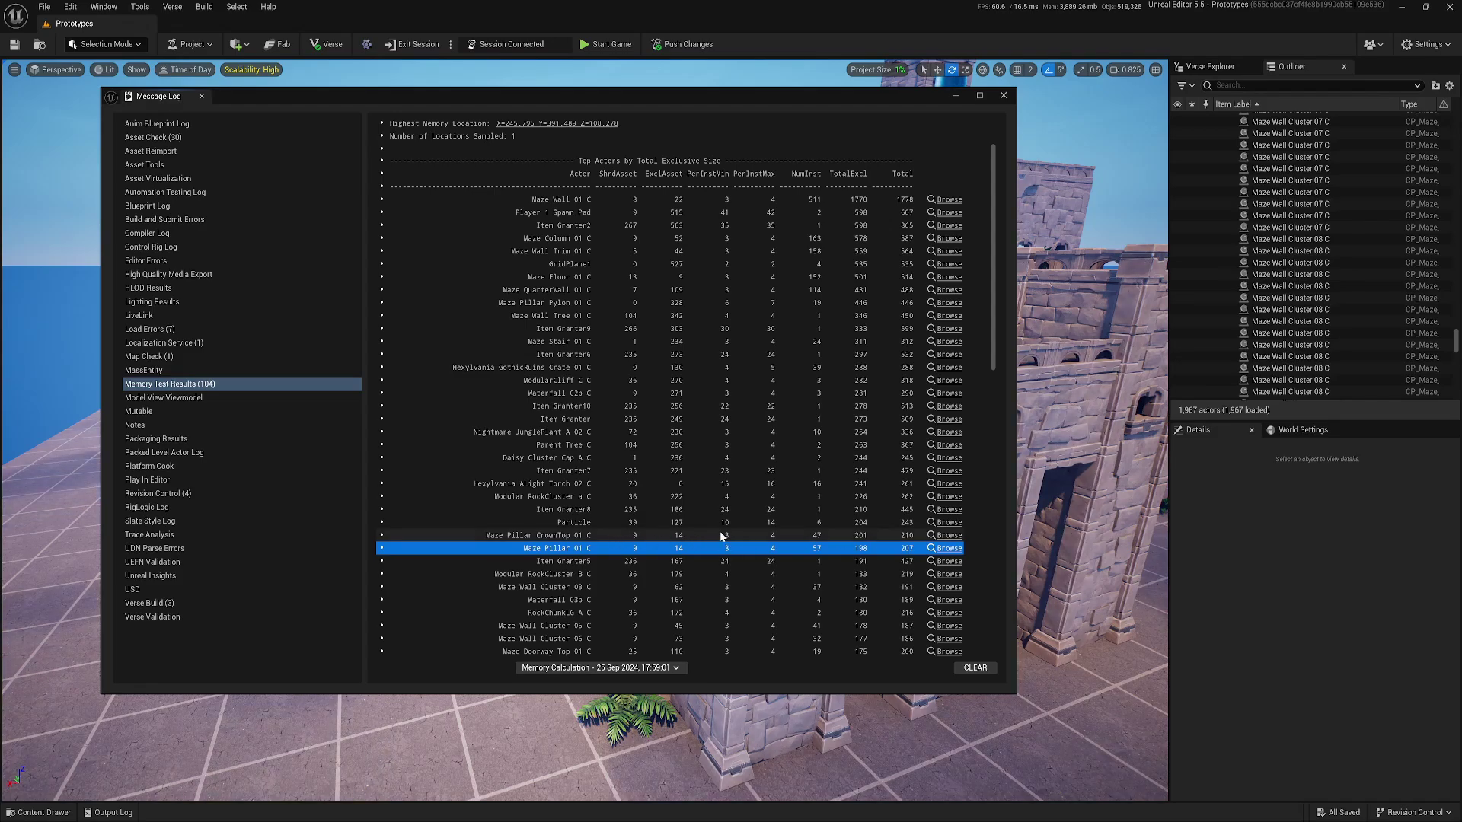
left_click(820, 510)
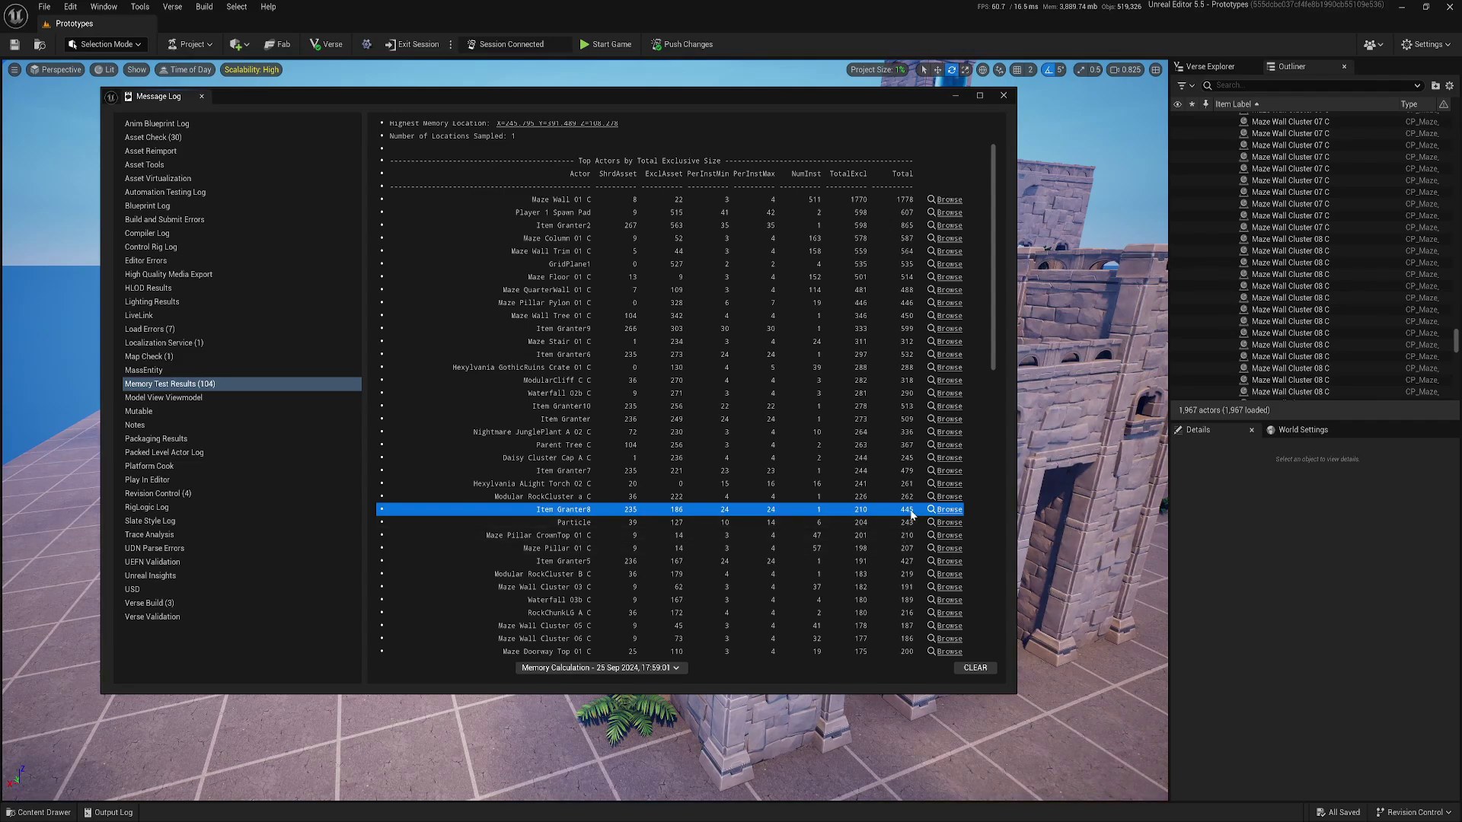
key("Up")
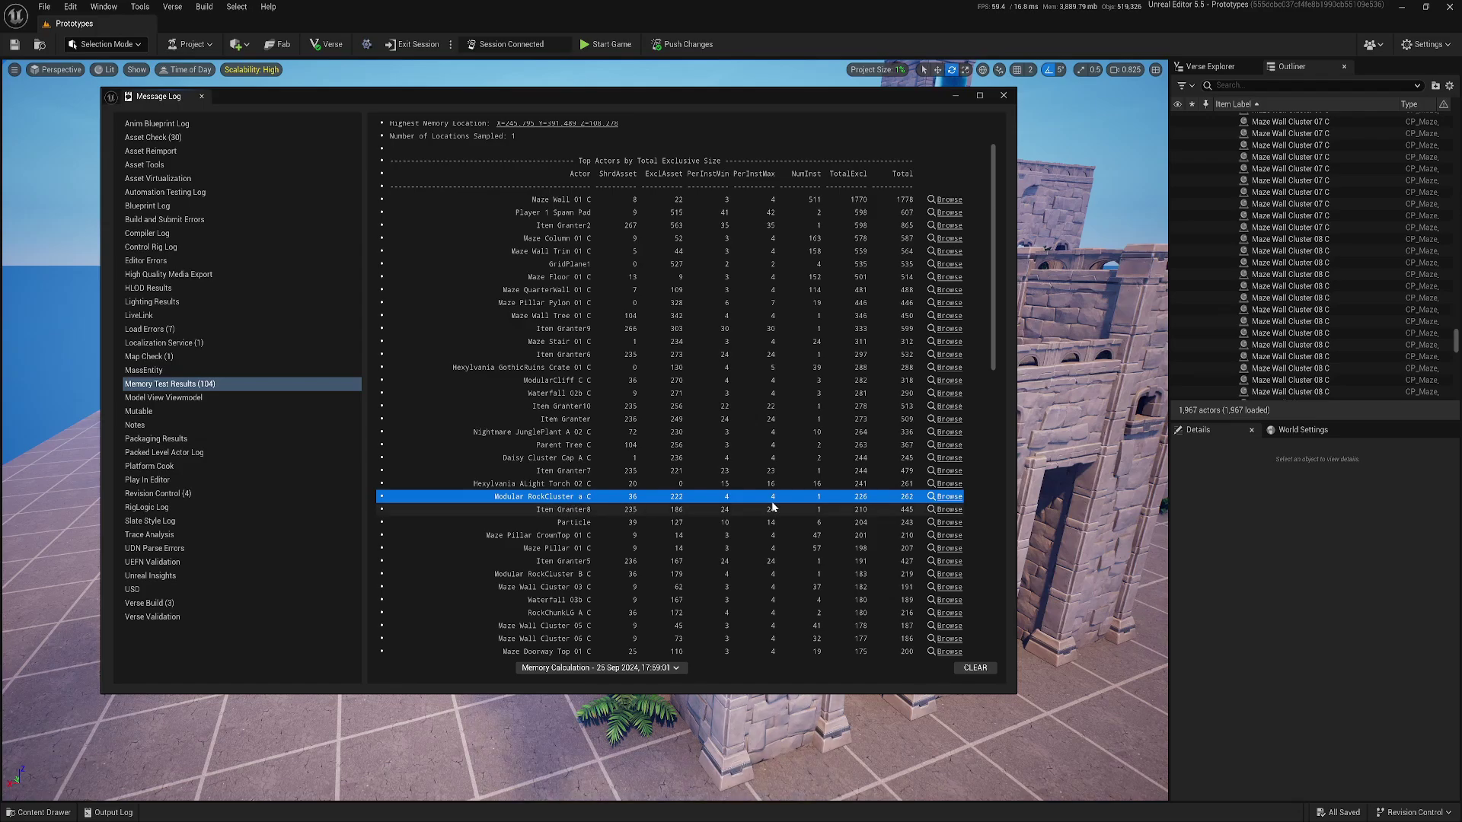
left_click(828, 486)
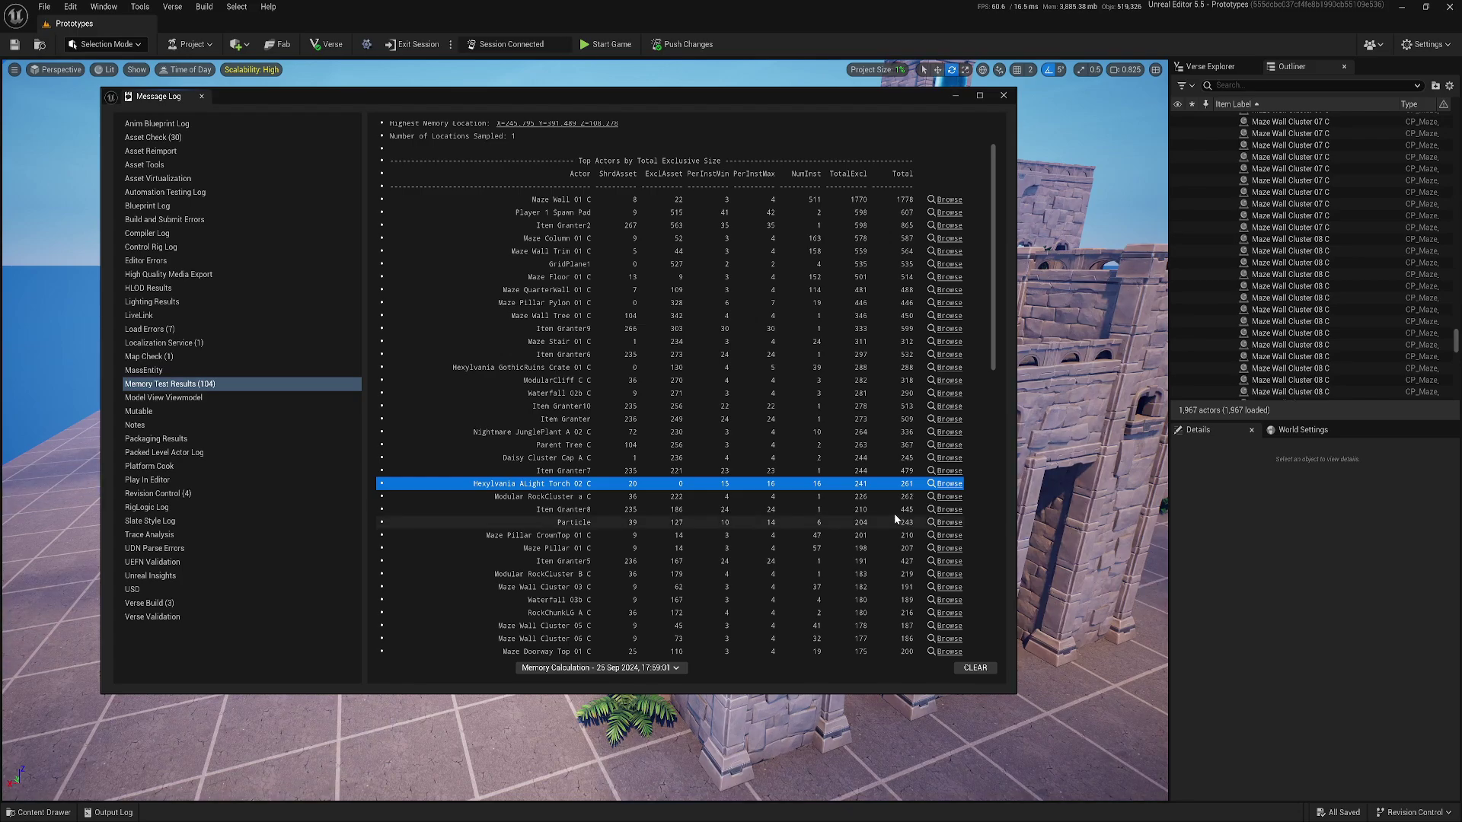
left_click(821, 536)
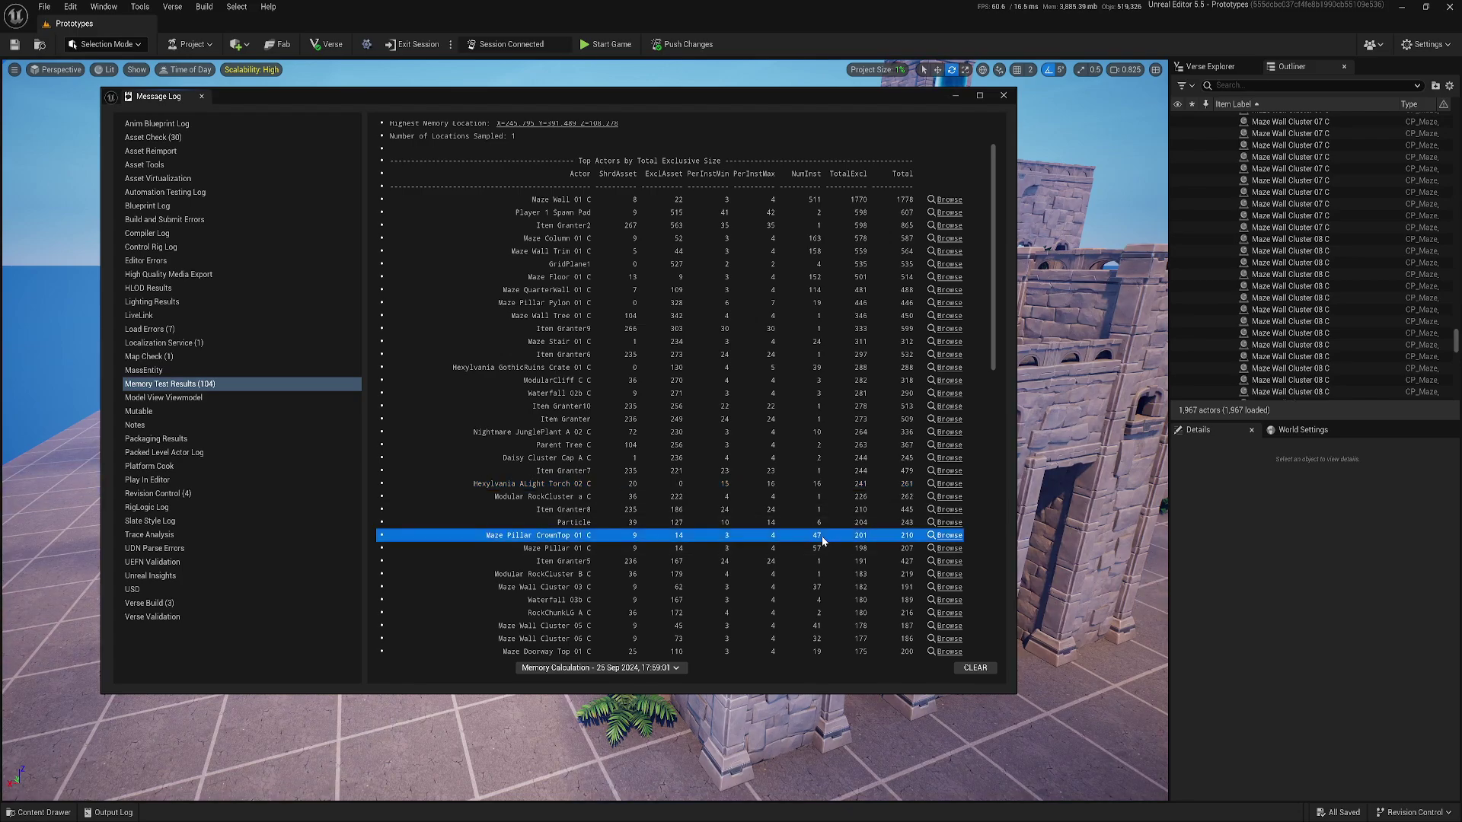
left_click(816, 549)
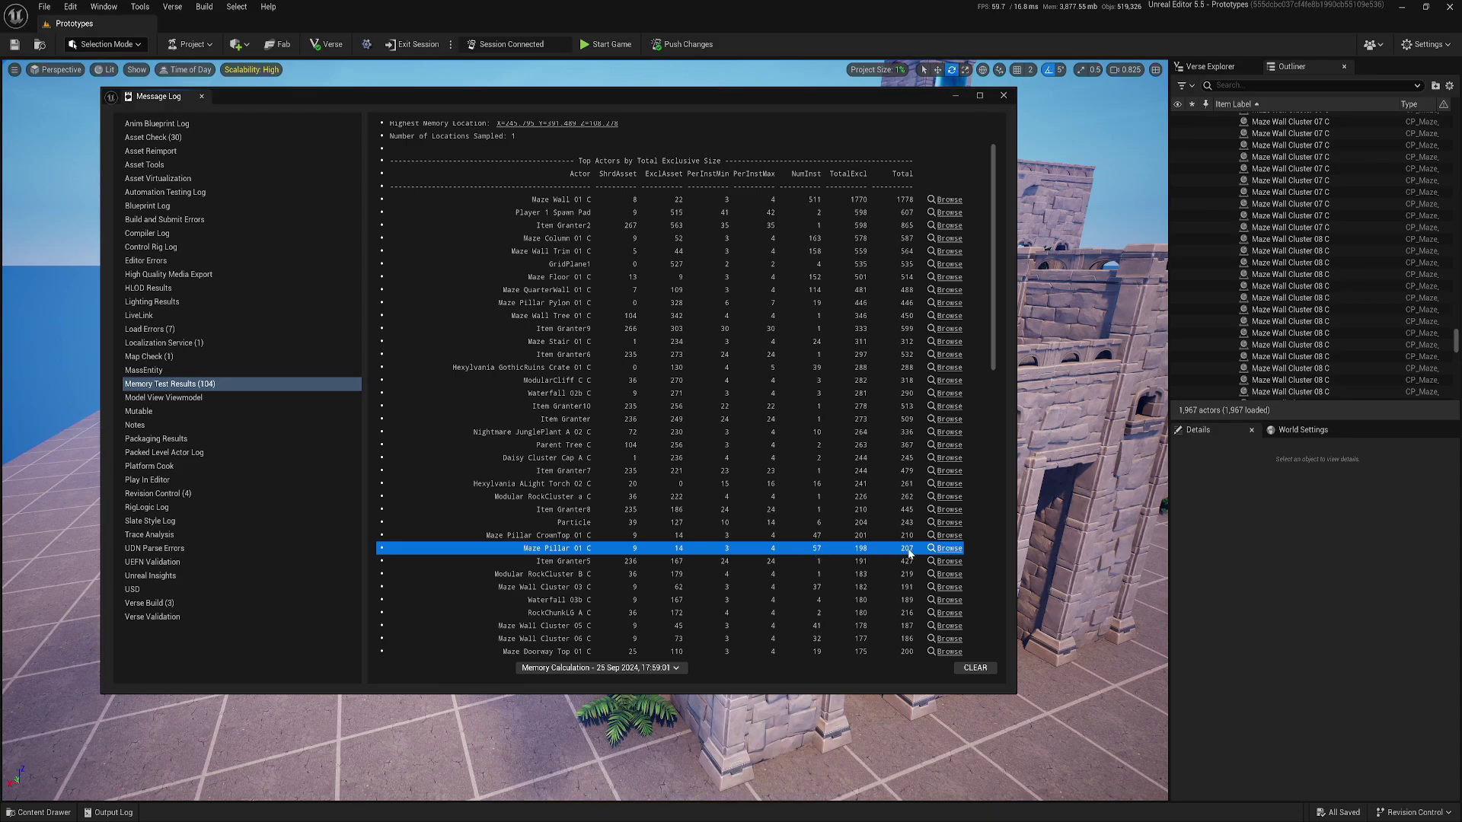
Step: Examine the Maze Wall 01 memory entry and read through the rest of the actor list to its end
scroll(819, 552, "down", 5)
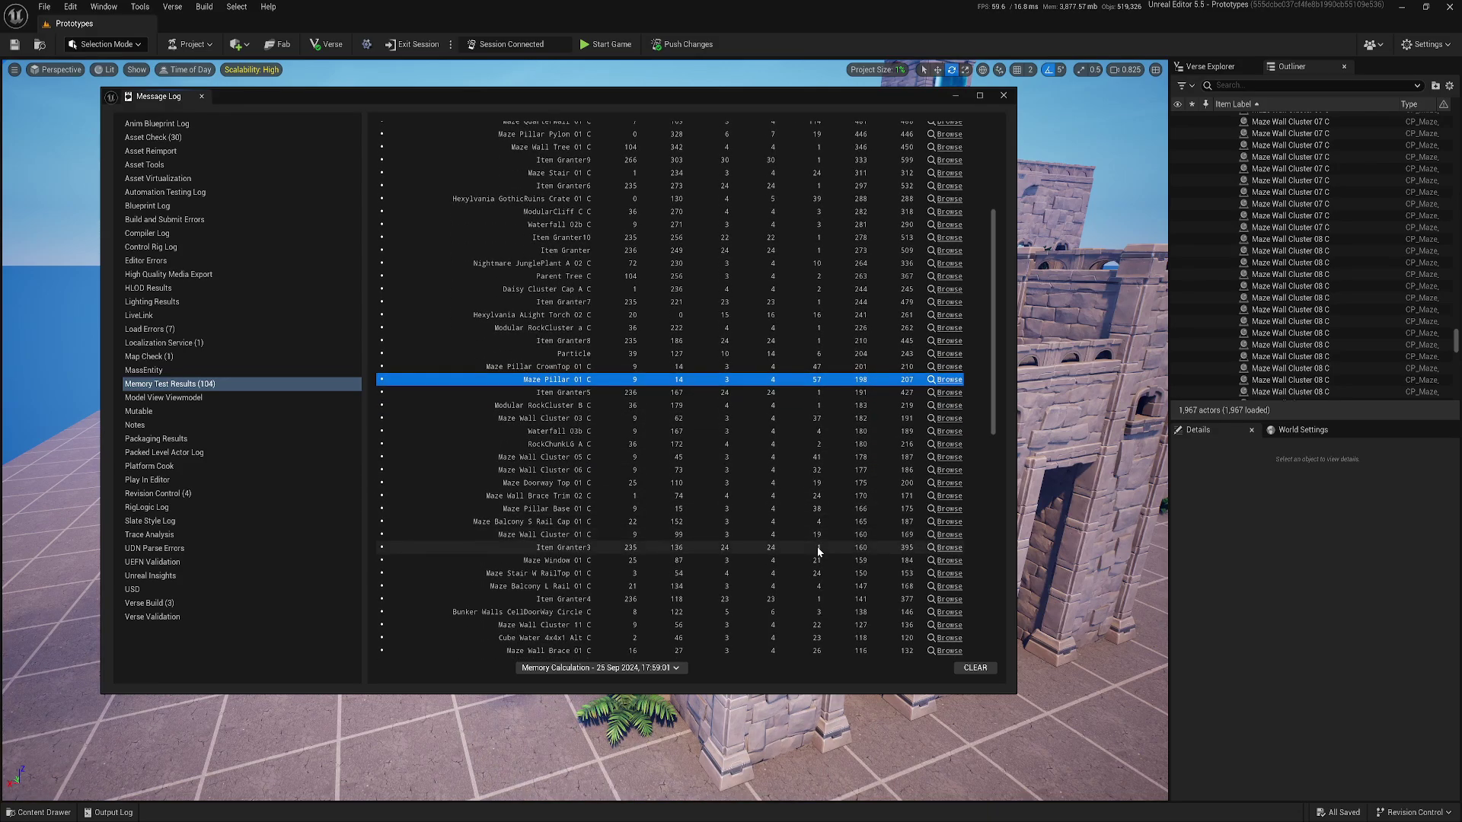
scroll(818, 551, "up", 6)
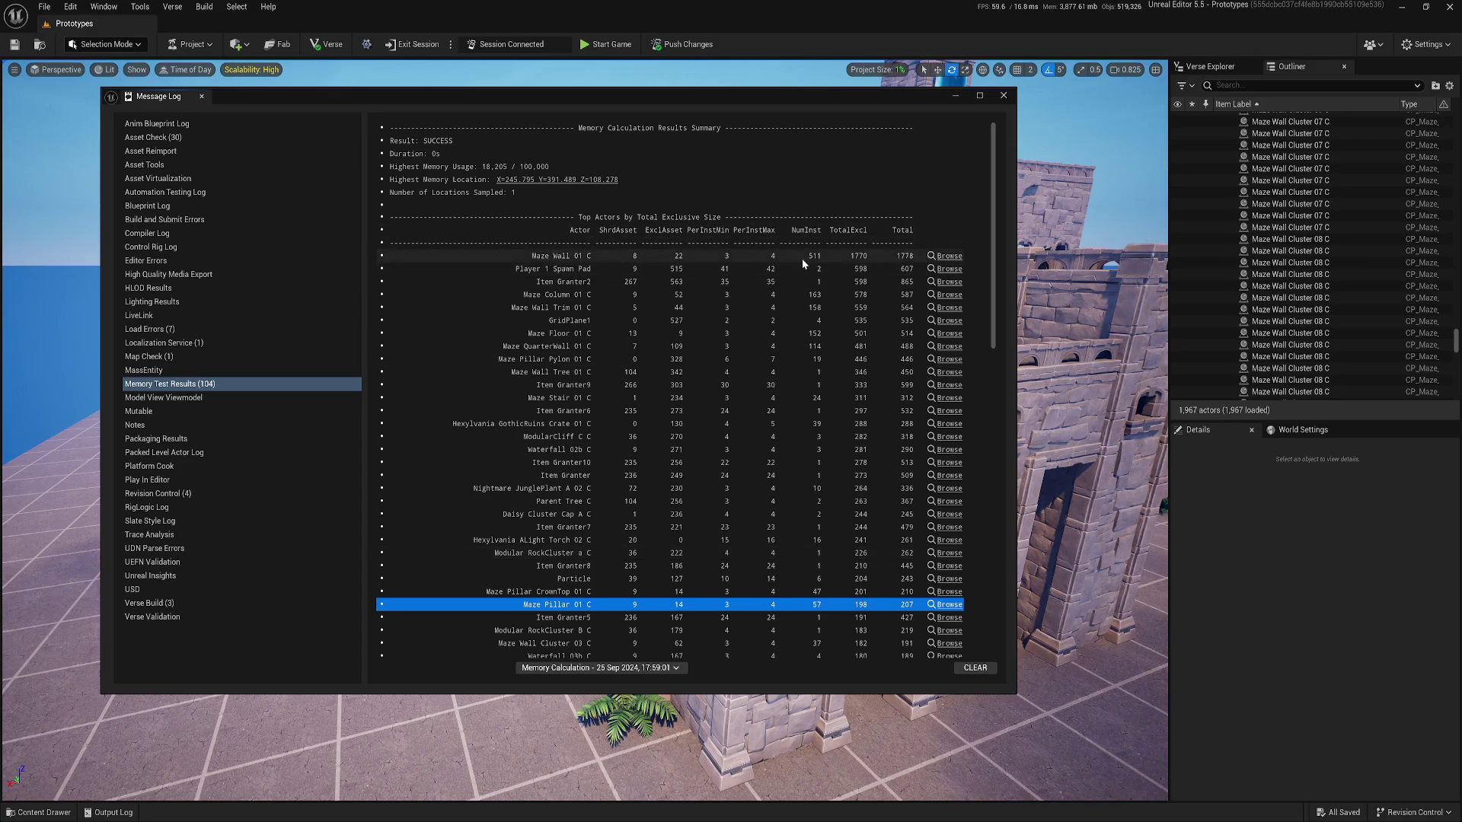
left_click(555, 257)
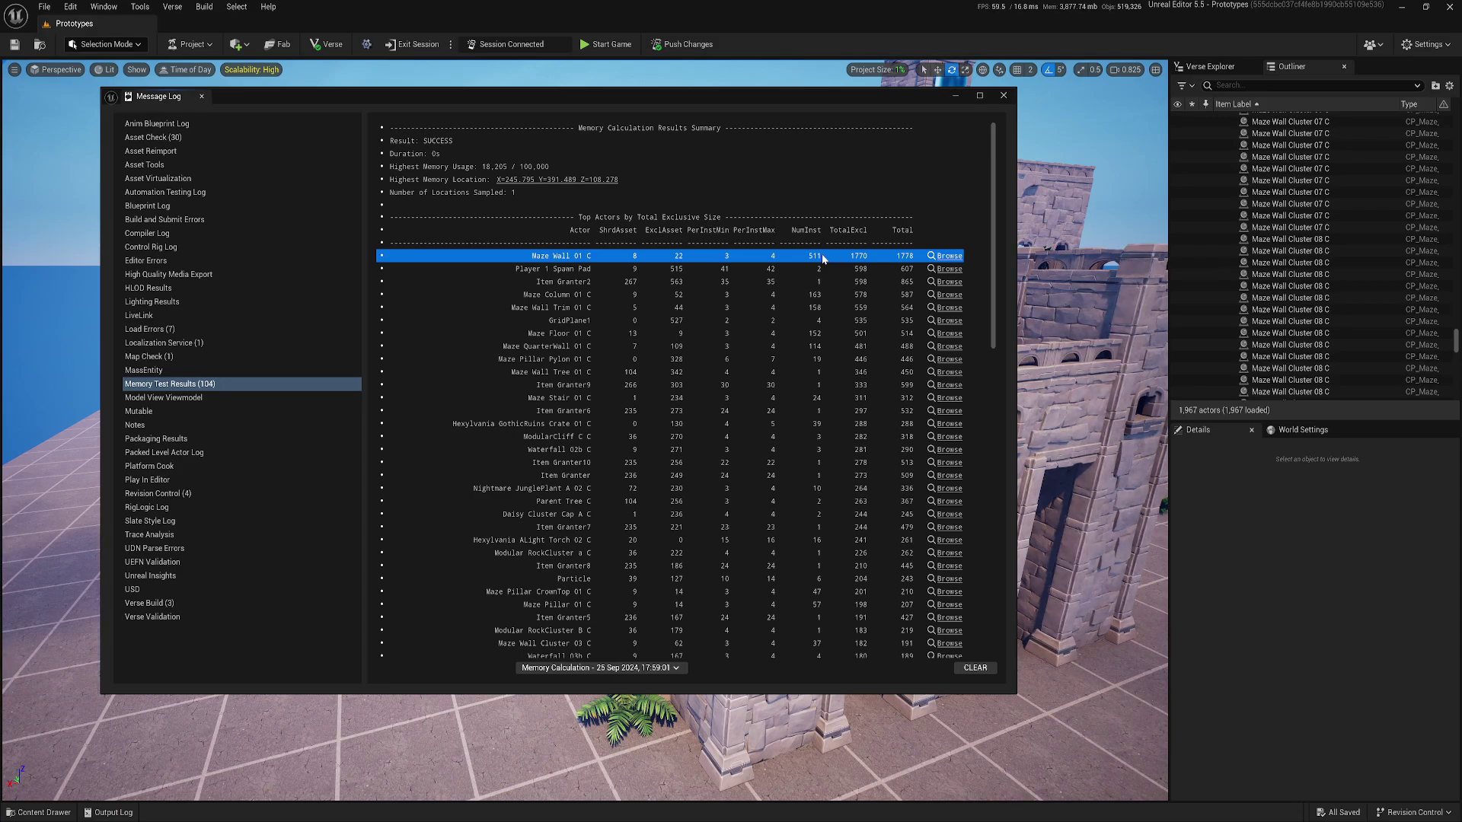
scroll(825, 390, "down", 3)
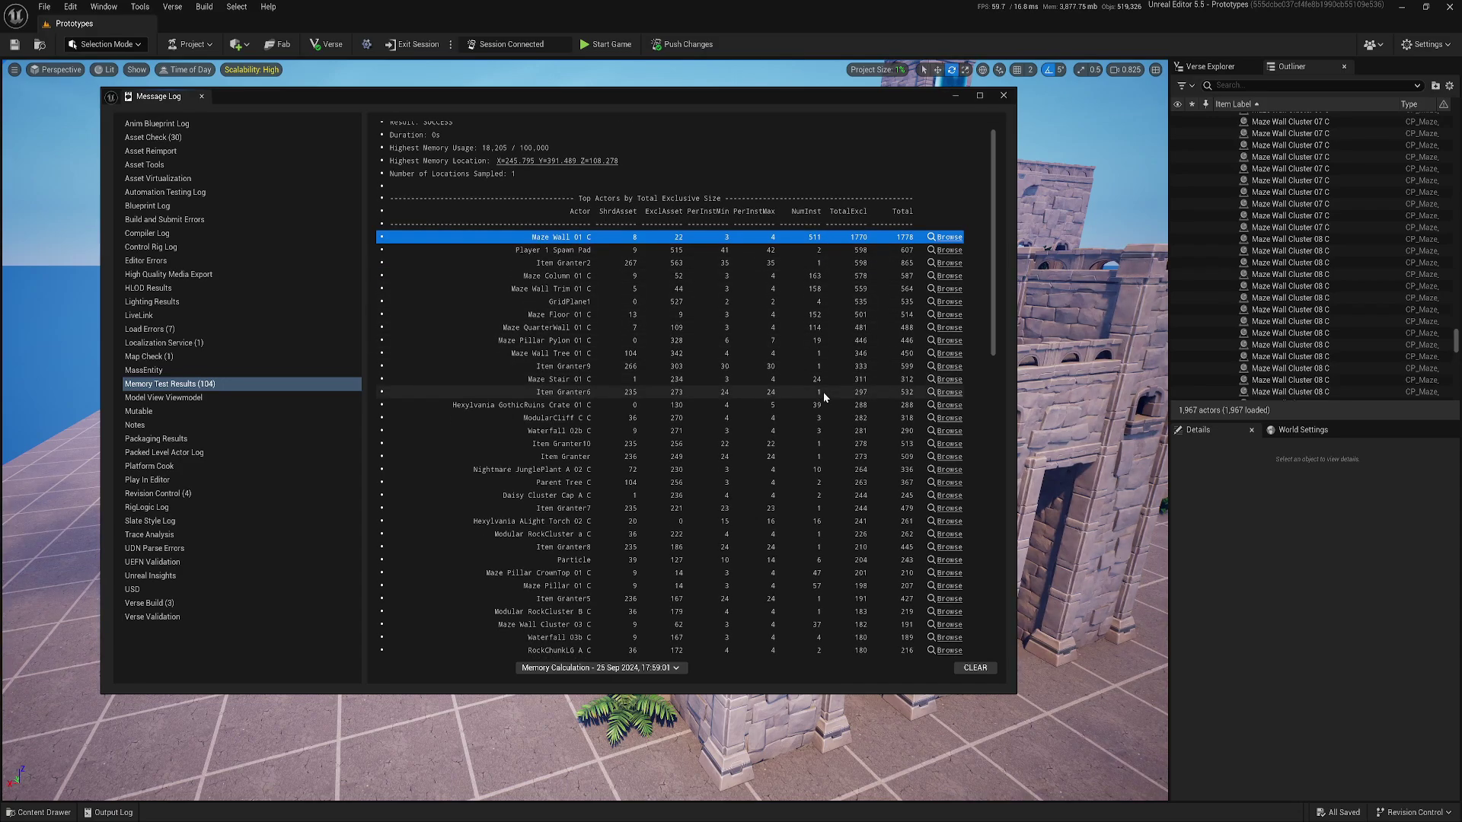
scroll(824, 395, "down", 15)
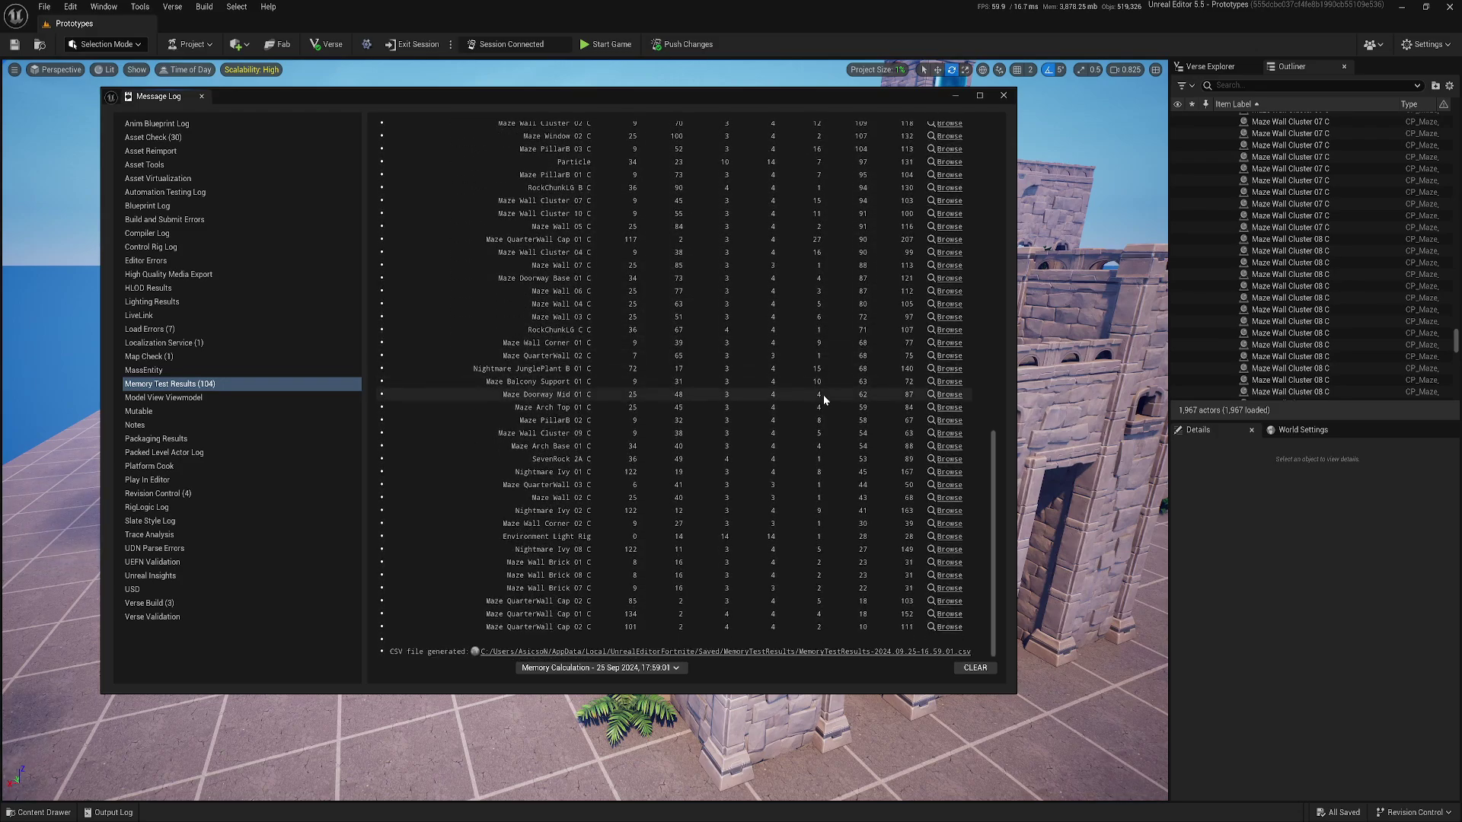